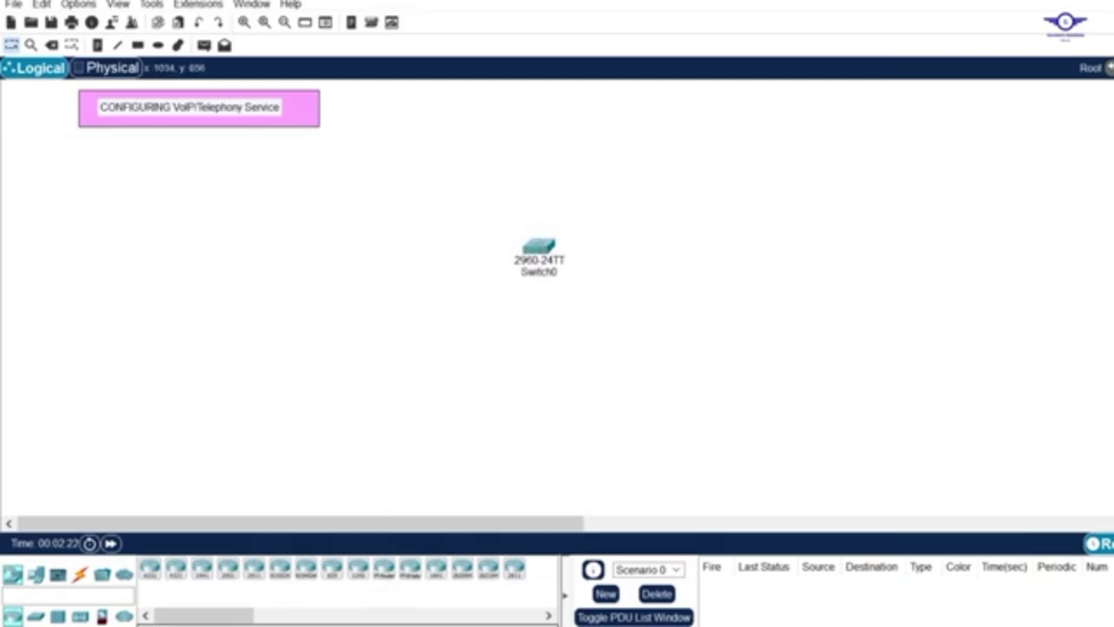
Step: Add a 2811 router to the workspace above the 2960 switch and space the two devices apart vertically
mouse_move(554, 276)
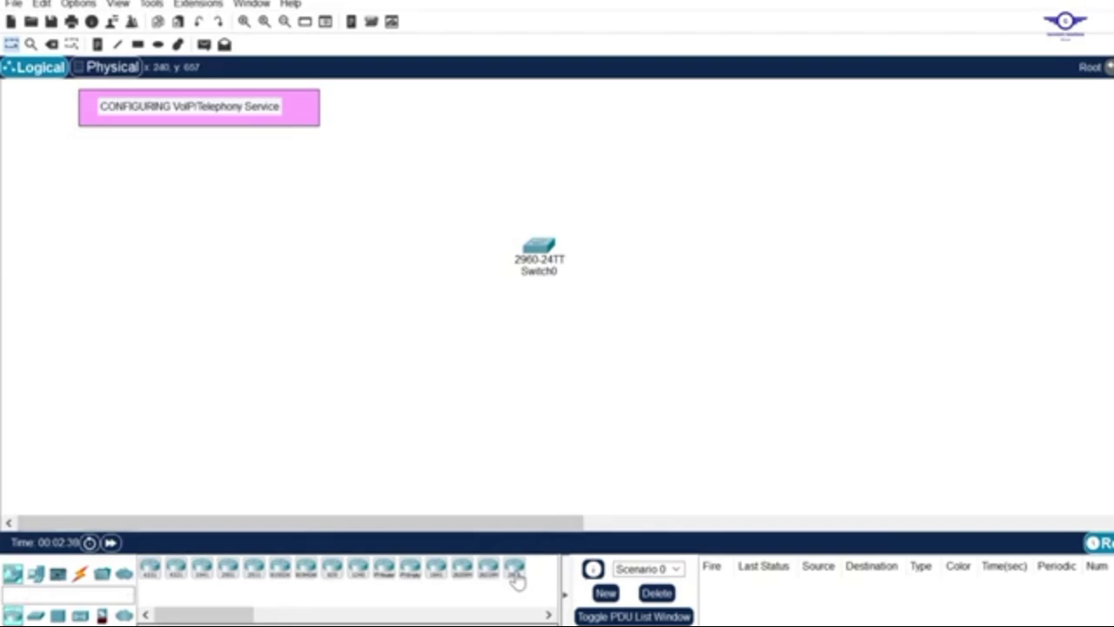
left_click_drag(515, 573, 561, 173)
left_click_drag(540, 247, 549, 307)
left_click_drag(562, 170, 555, 174)
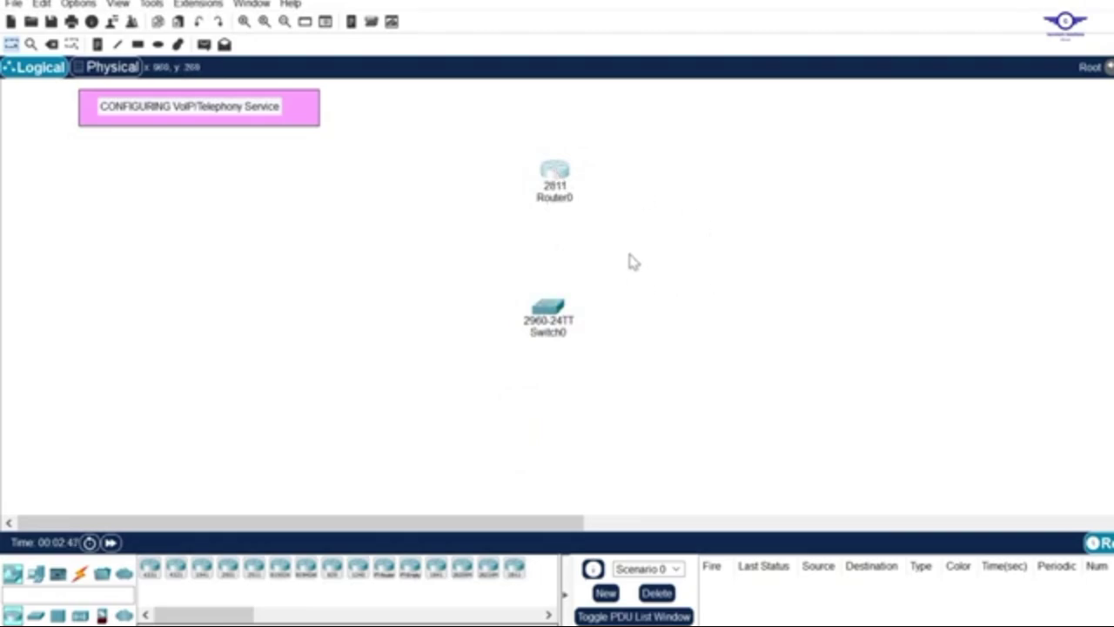
left_click_drag(548, 306, 544, 289)
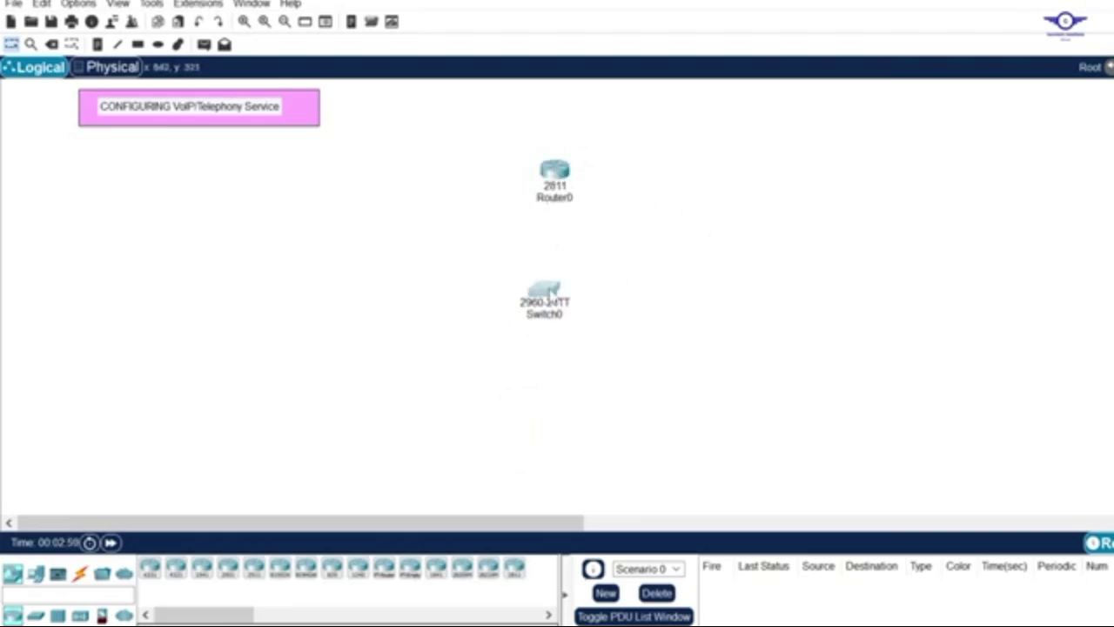
Step: Place six 7960 IP phones in an arc below the switch, and shift the router and switch up to make room
left_click(33, 573)
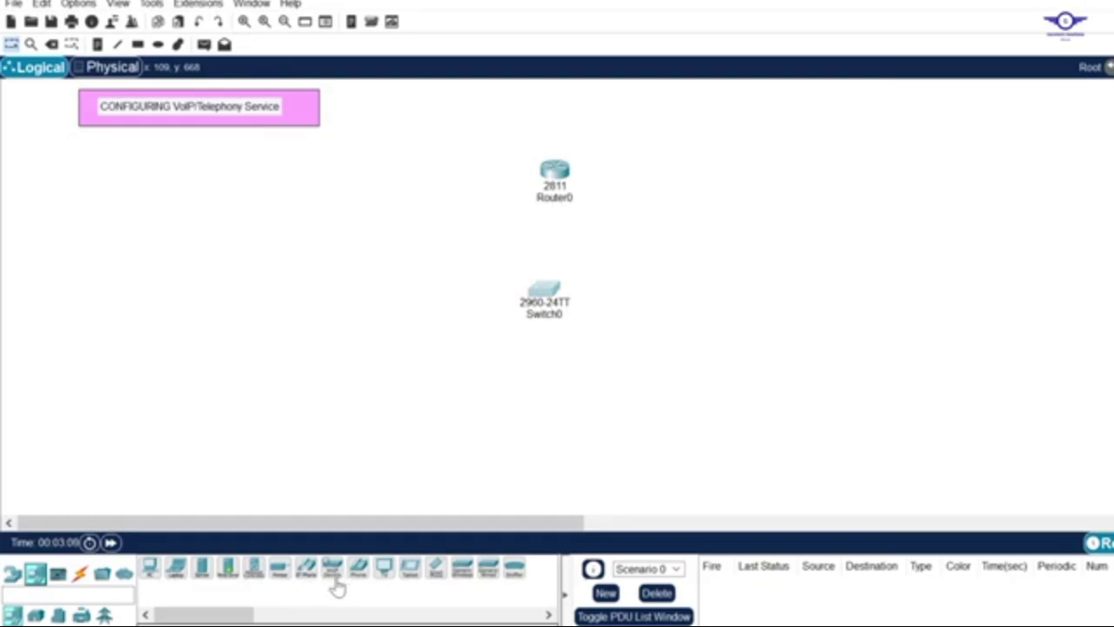
left_click(305, 574)
left_click(353, 411)
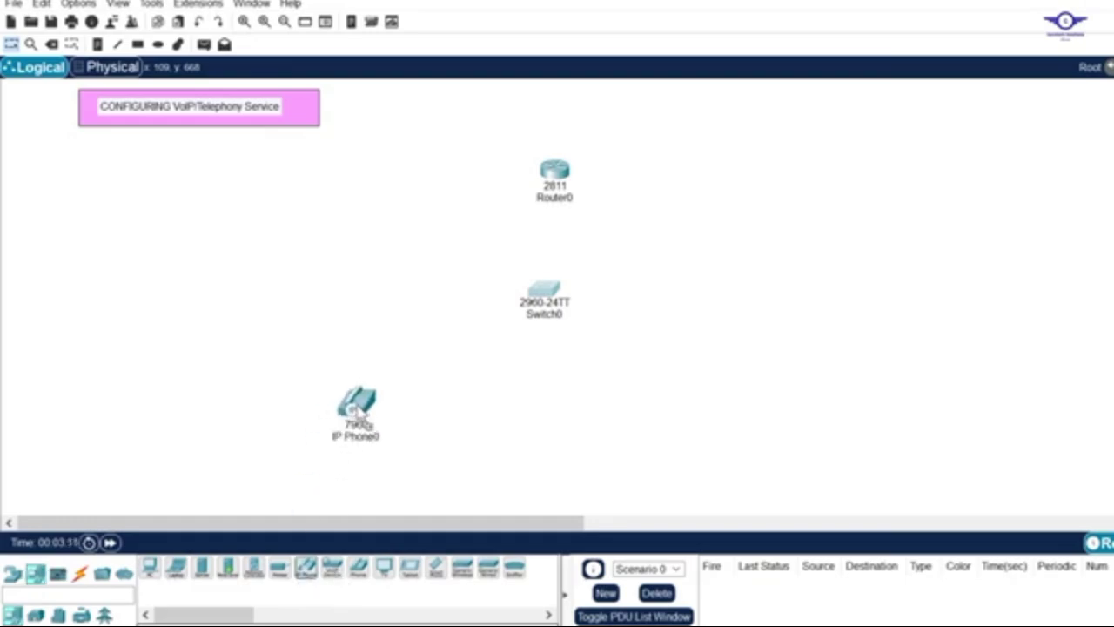
left_click(306, 573)
left_click(500, 434)
left_click_drag(500, 431, 462, 435)
left_click(305, 573)
left_click(588, 439)
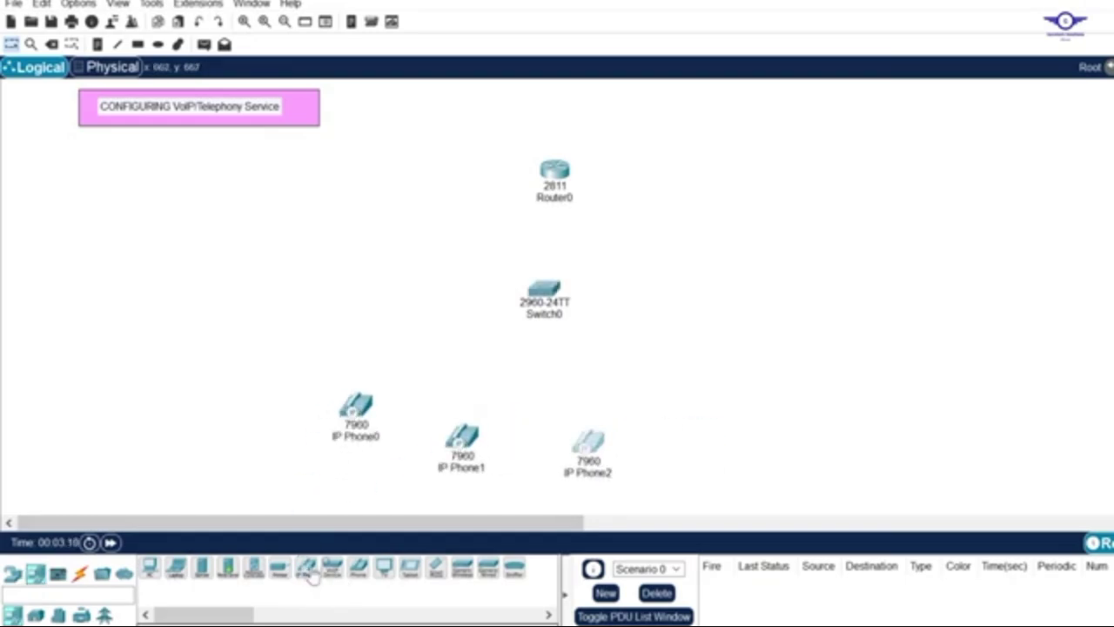
left_click(674, 415)
left_click(722, 356)
left_click(336, 334)
left_click_drag(554, 172, 537, 141)
left_click_drag(544, 292, 537, 265)
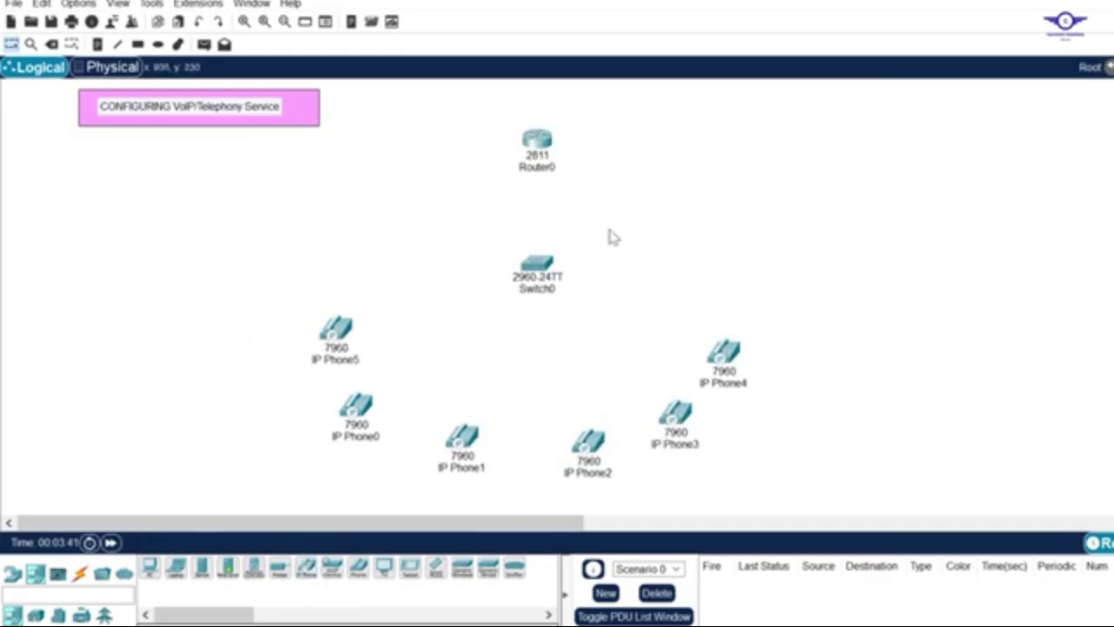
mouse_move(531, 169)
left_click_drag(468, 244, 600, 316)
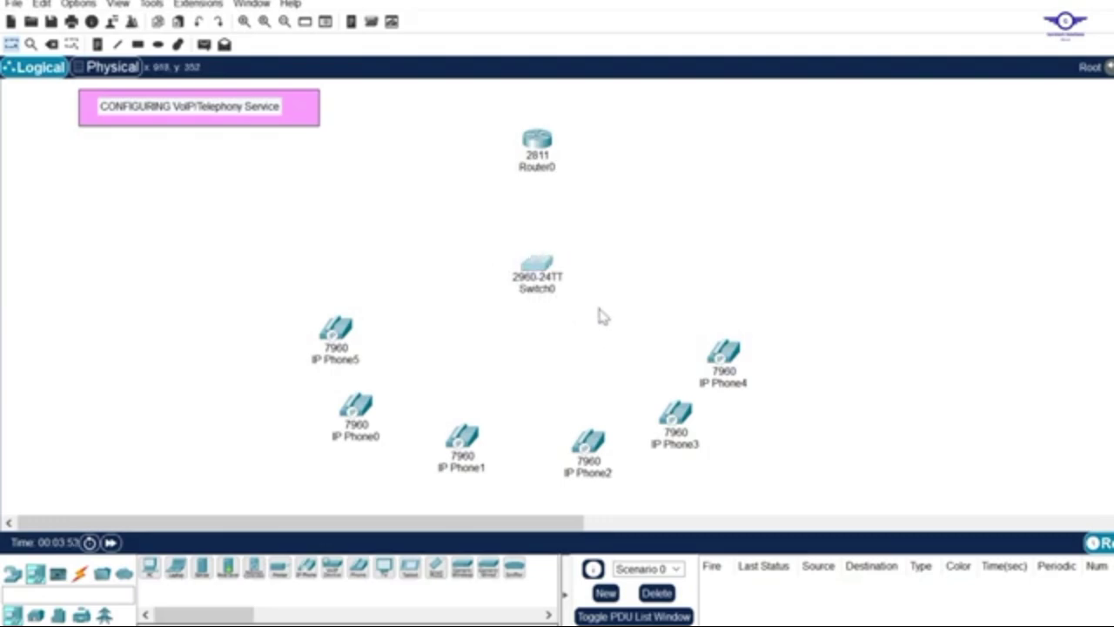
left_click(280, 312)
left_click_drag(279, 305, 413, 370)
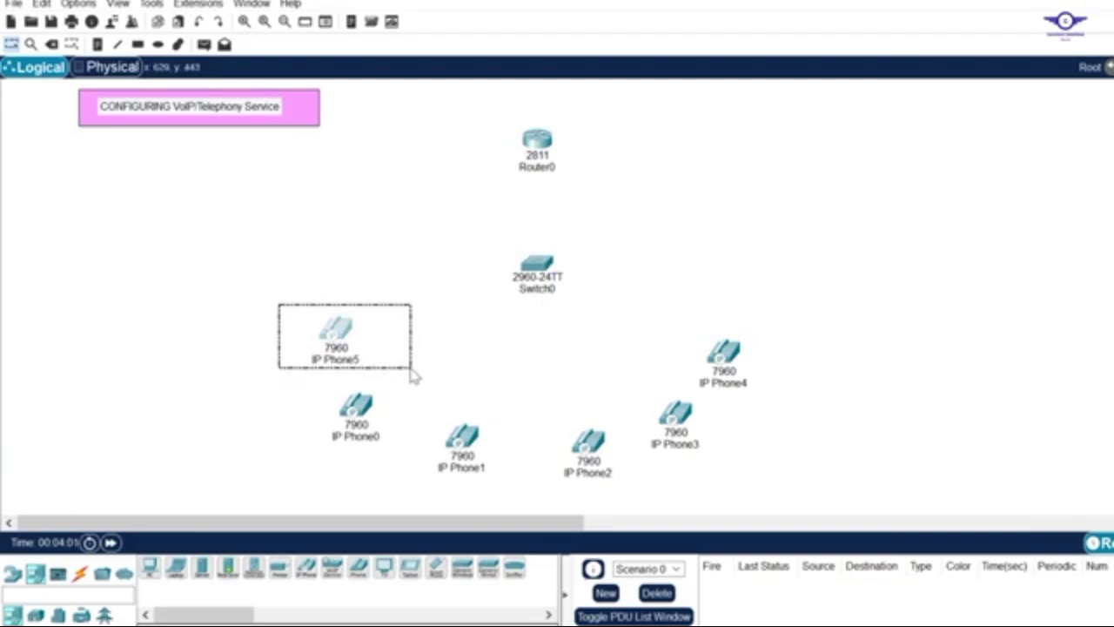
left_click_drag(413, 371, 414, 372)
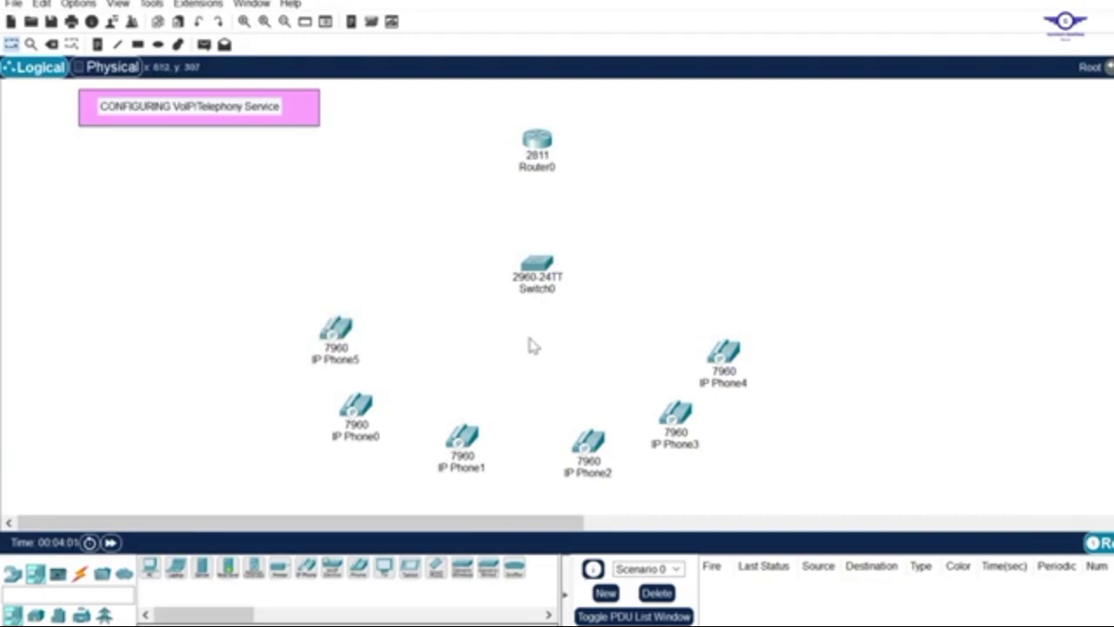
Step: Connect the 2811 router to the 2960 switch using the automatically chosen connection type
left_click(79, 573)
left_click(150, 566)
left_click(537, 141)
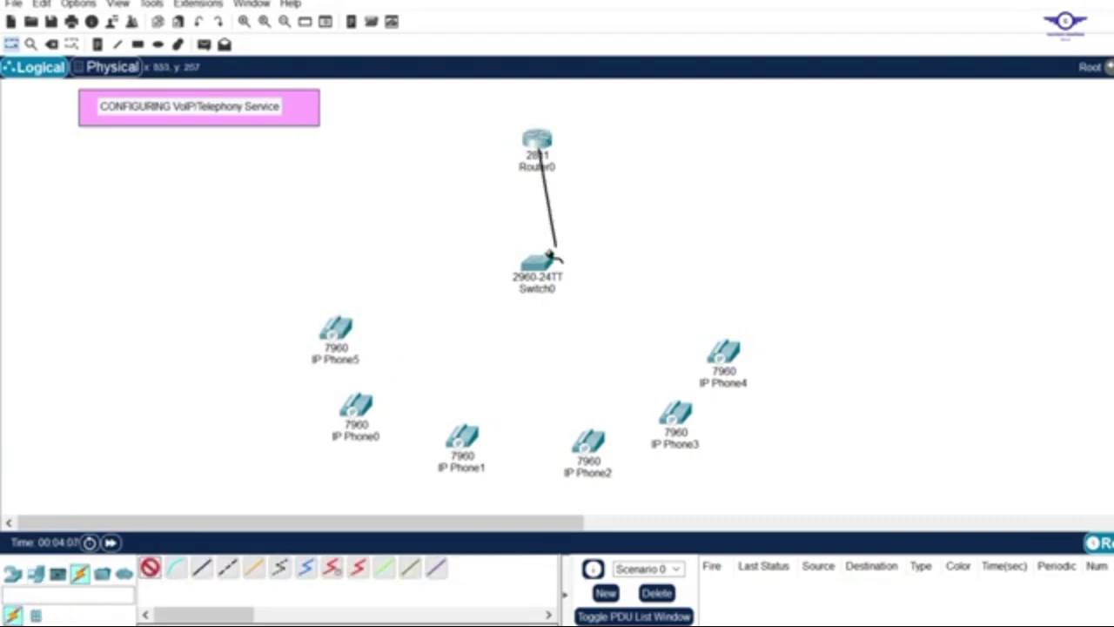
left_click(548, 259)
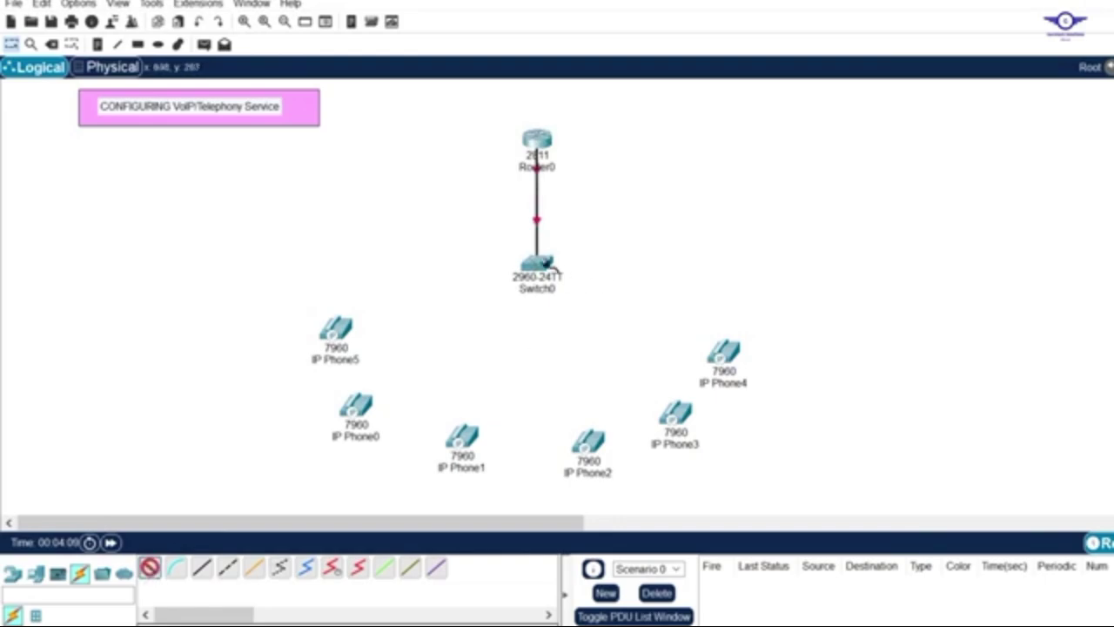
Step: Connect the switch to each of the six IP phones using automatically chosen cables
left_click(537, 263)
left_click(336, 329)
left_click(356, 406)
left_click(461, 435)
left_click(589, 442)
left_click(675, 413)
left_click(538, 262)
left_click(727, 350)
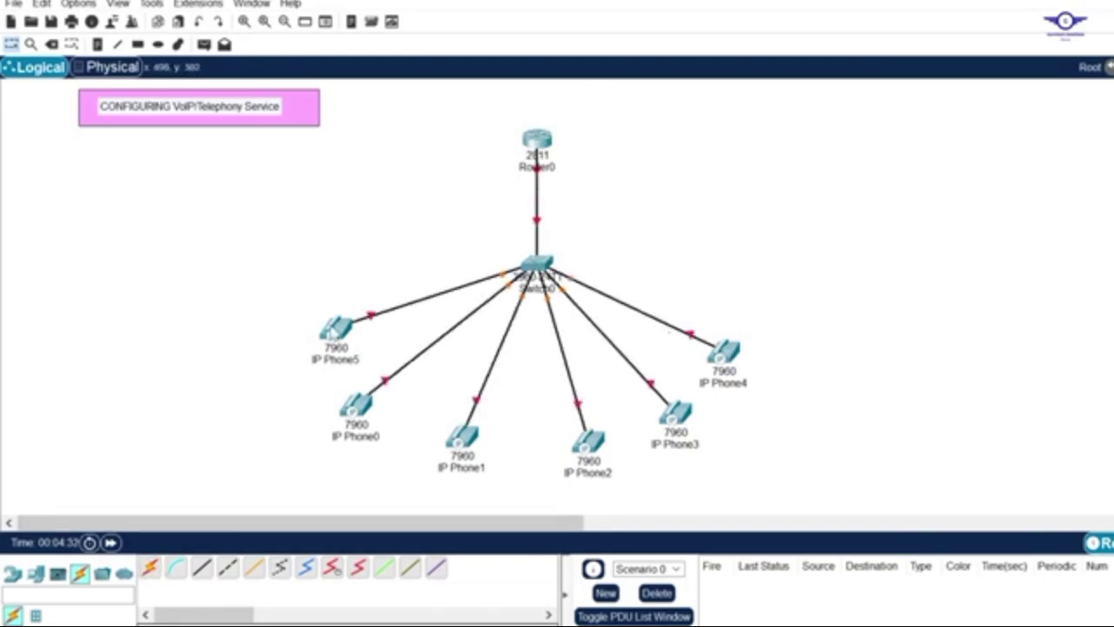
Step: Power on all six IP phones by attaching the IP_PHONE_POWER_ADAPTER module to each one
left_click_drag(311, 291, 379, 453)
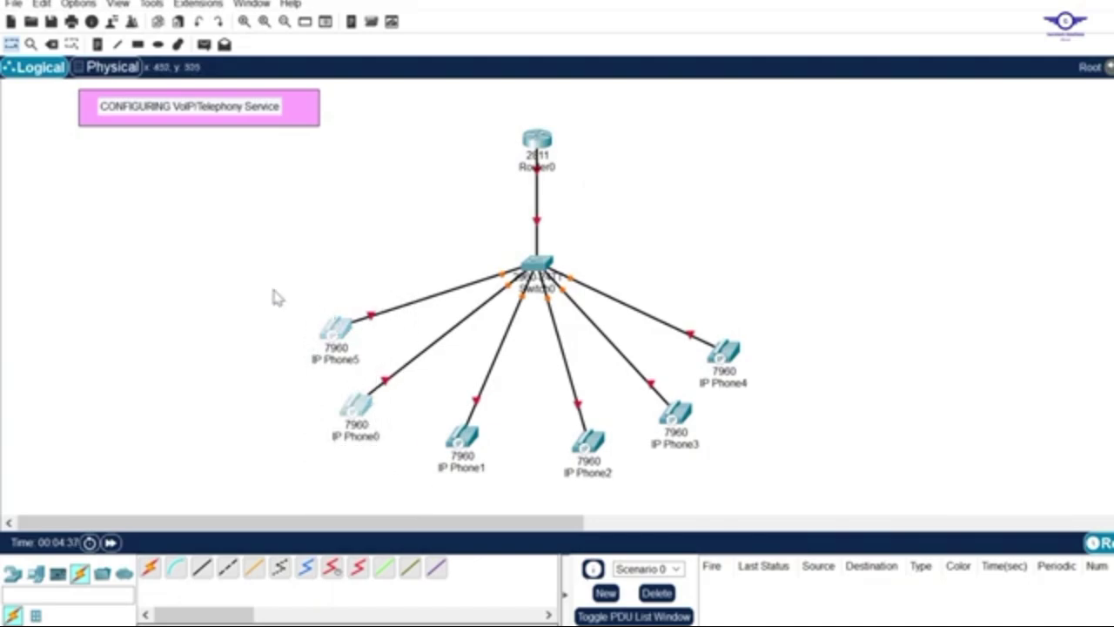
left_click(274, 299)
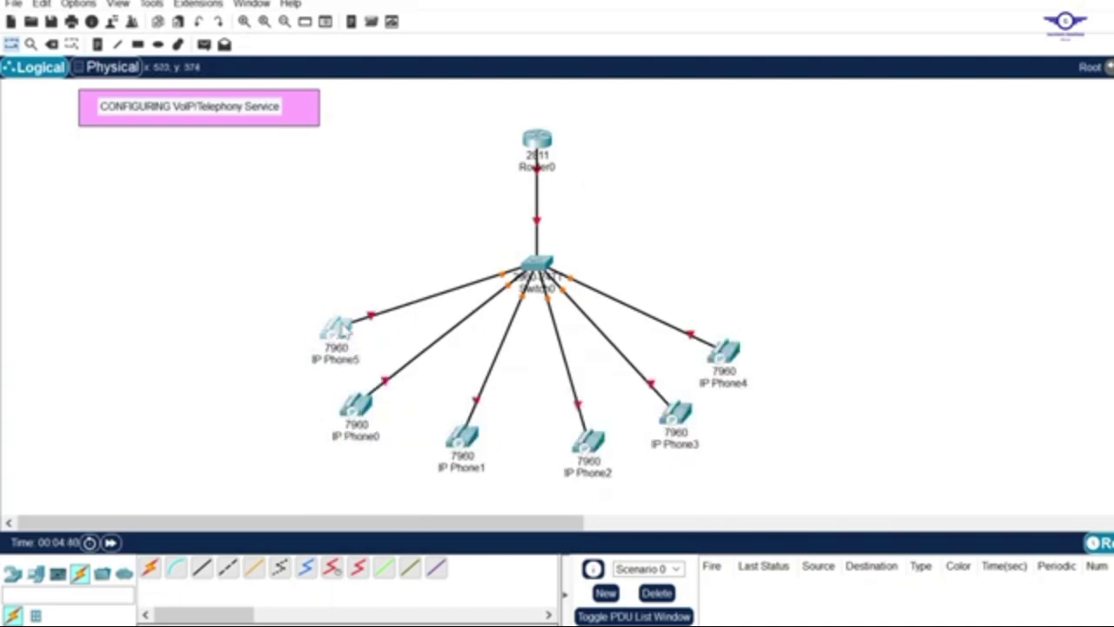
left_click(337, 329)
left_click_drag(551, 70, 677, 191)
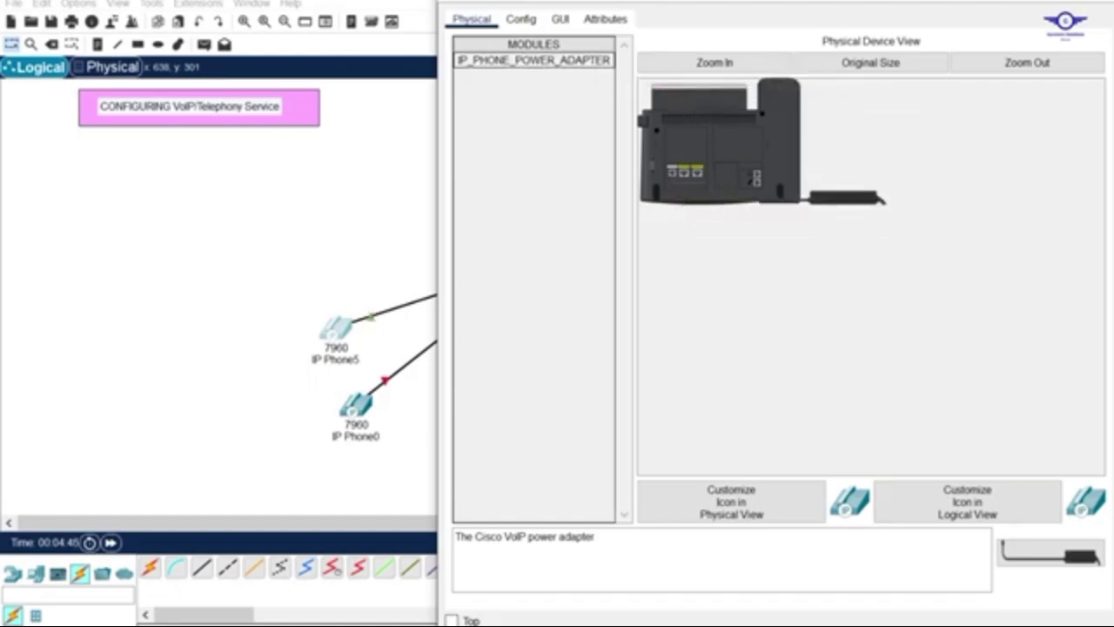
left_click(319, 412)
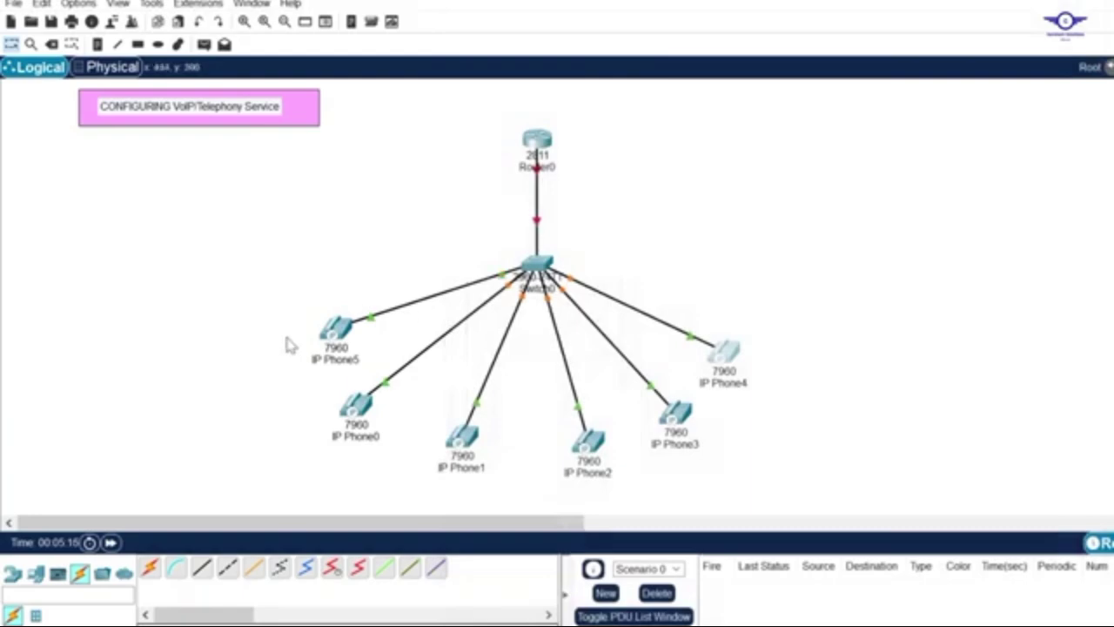
left_click_drag(286, 337, 780, 483)
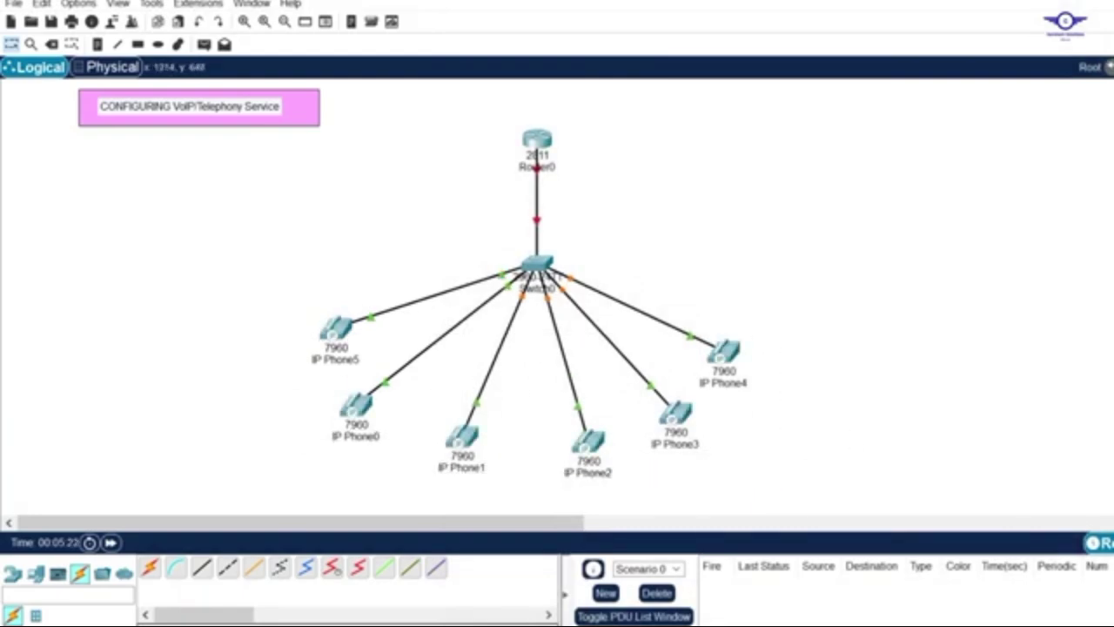
Step: Switch to the config-guide.txt notes in Notepad and review the item on configuring switchports for the default voice VLAN, then return to the topology
key("alt+Tab")
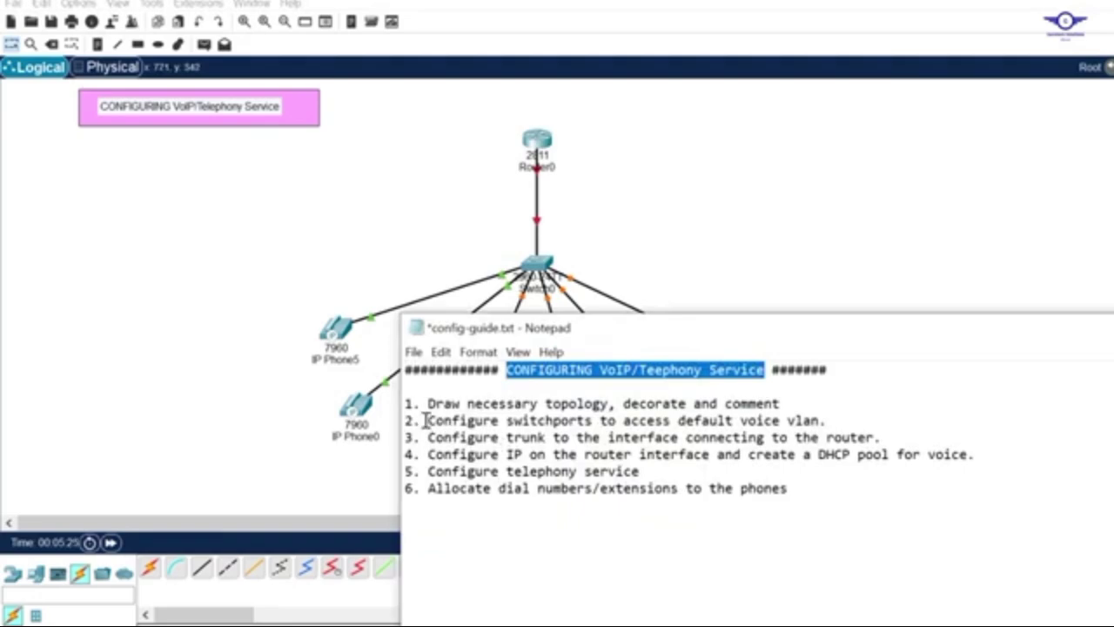
left_click_drag(426, 421, 828, 420)
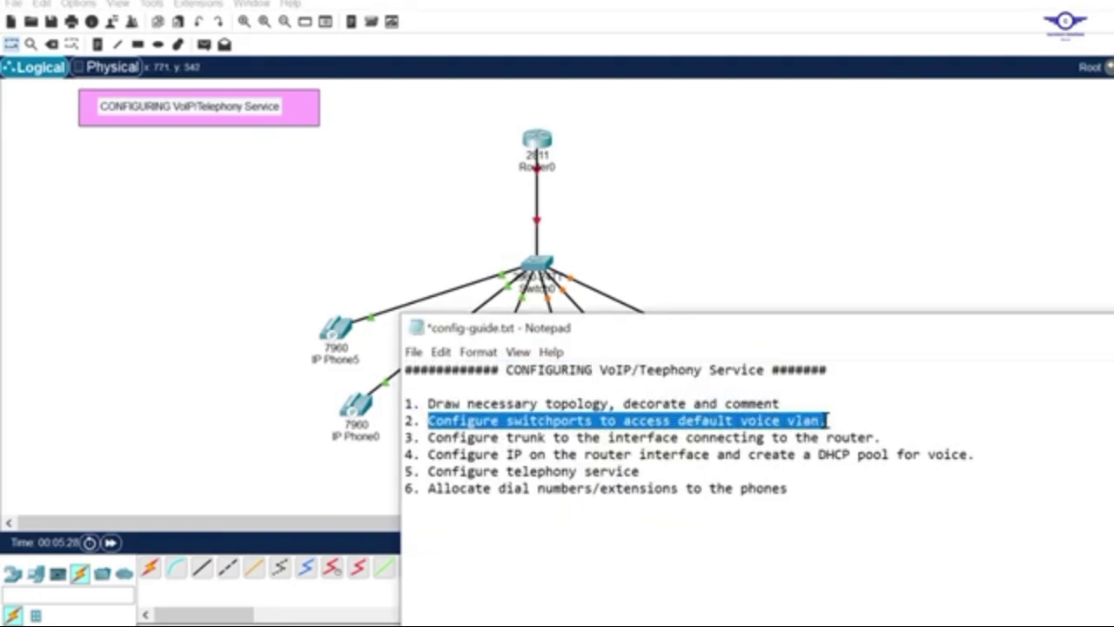
left_click(716, 193)
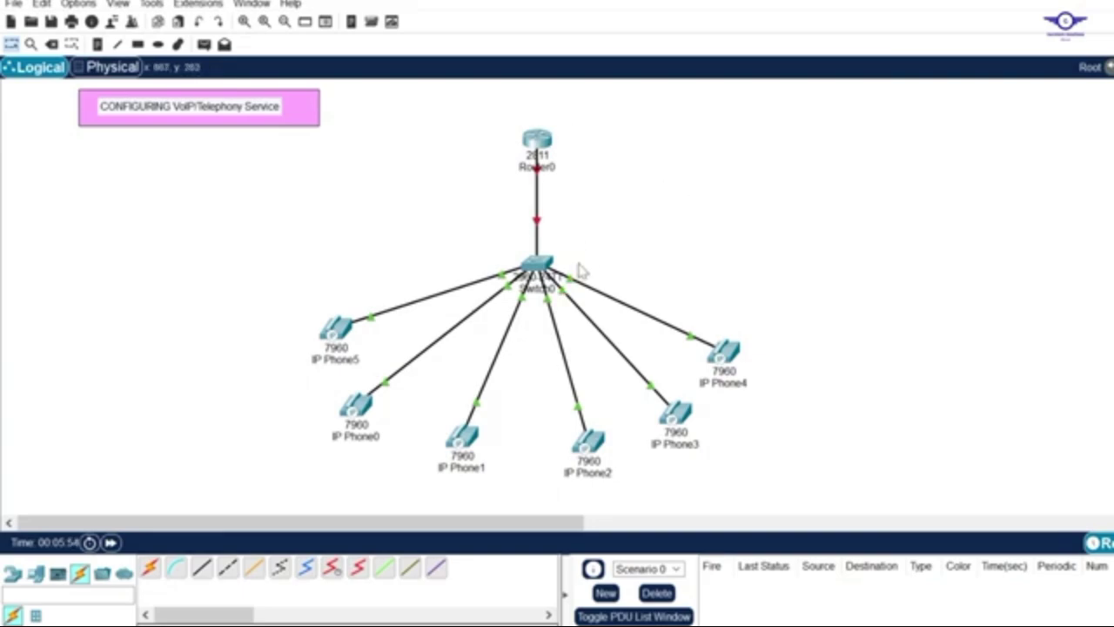
Step: Open the command line of Switch0 and enter privileged mode with en, then global configuration mode with conf t
left_click(537, 265)
mouse_move(788, 133)
left_mouse_down()
mouse_move(787, 34)
mouse_move(798, 121)
left_mouse_up()
left_click(562, 174)
key("Return")
key("Return")
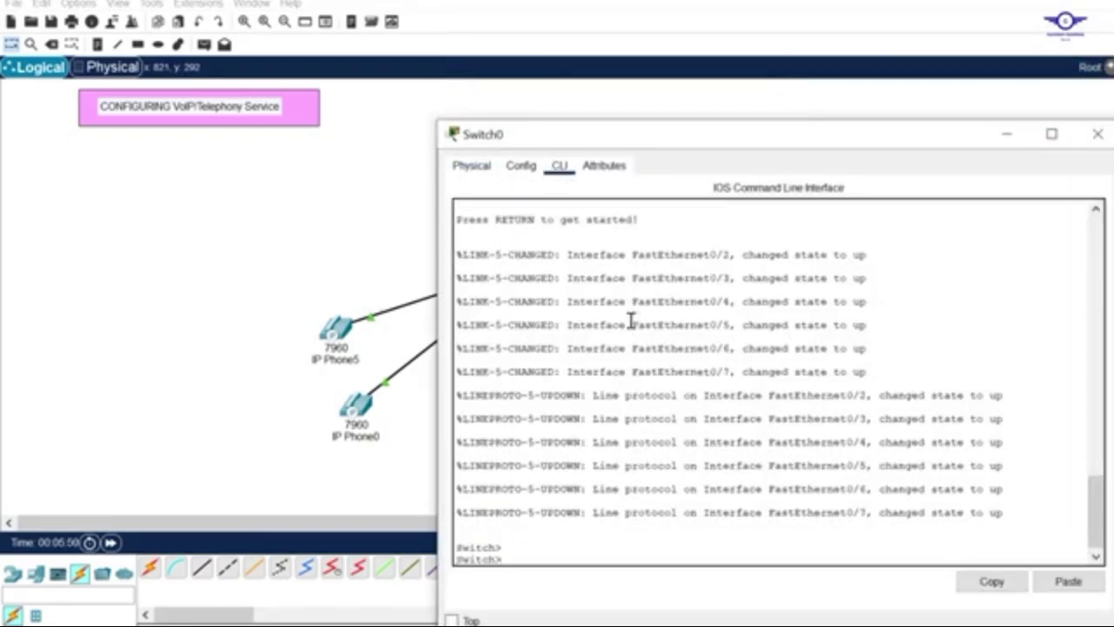
key("Return")
type("en")
key("Return")
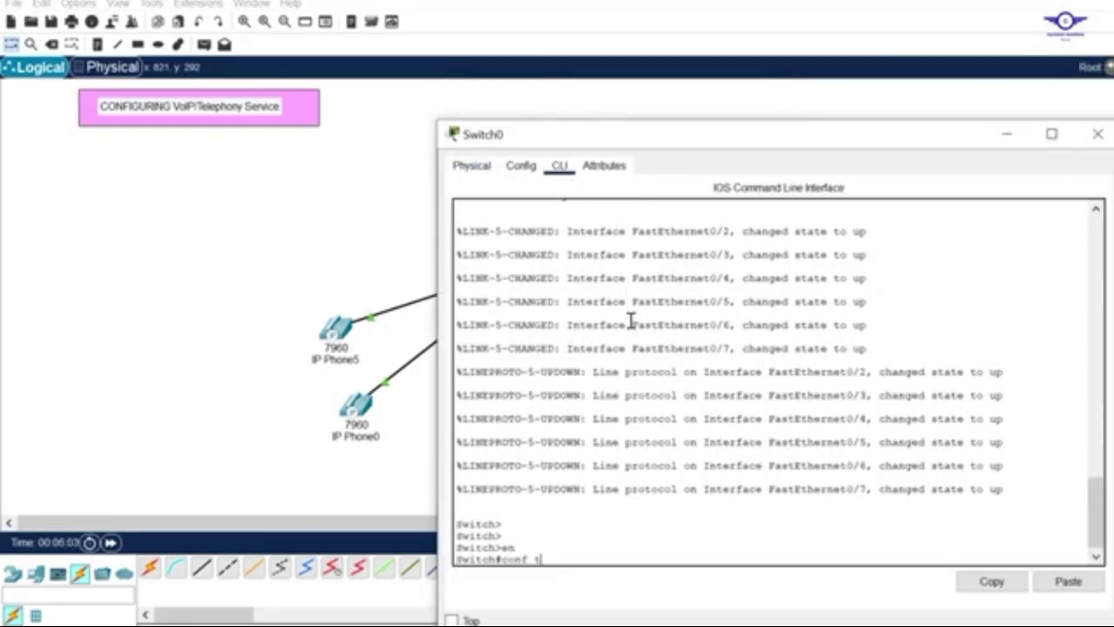
type("conf t")
key("Return")
key("Return")
key("Return")
left_click_drag(702, 141, 719, 36)
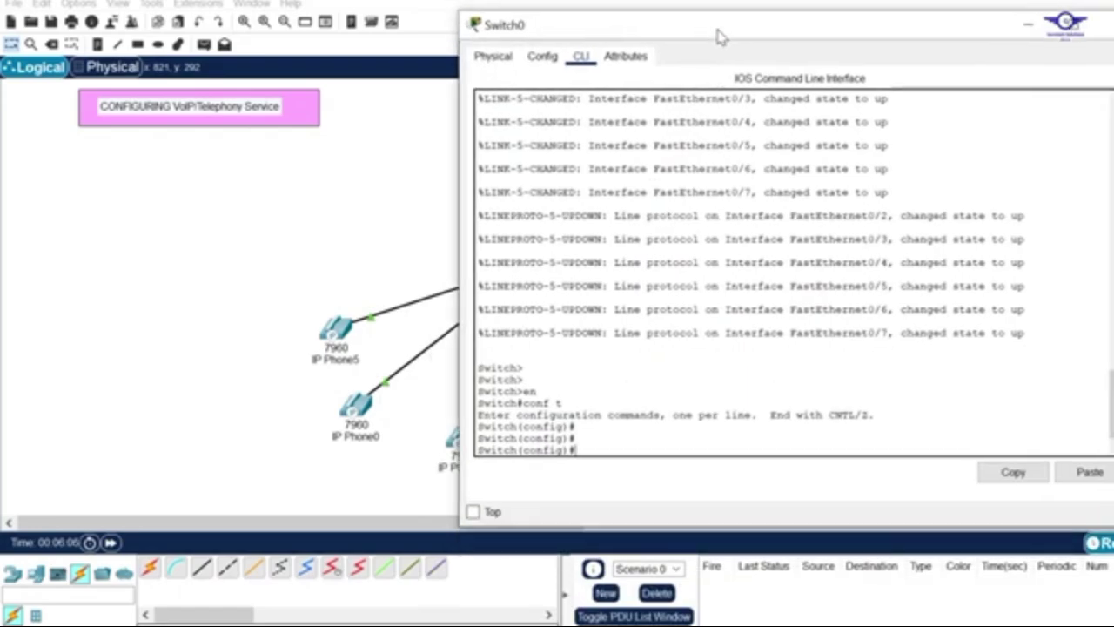
Step: Assign voice VLAN 1 to the switch's interface range fa0/2-7 and exit to global configuration mode
type("int range fa")
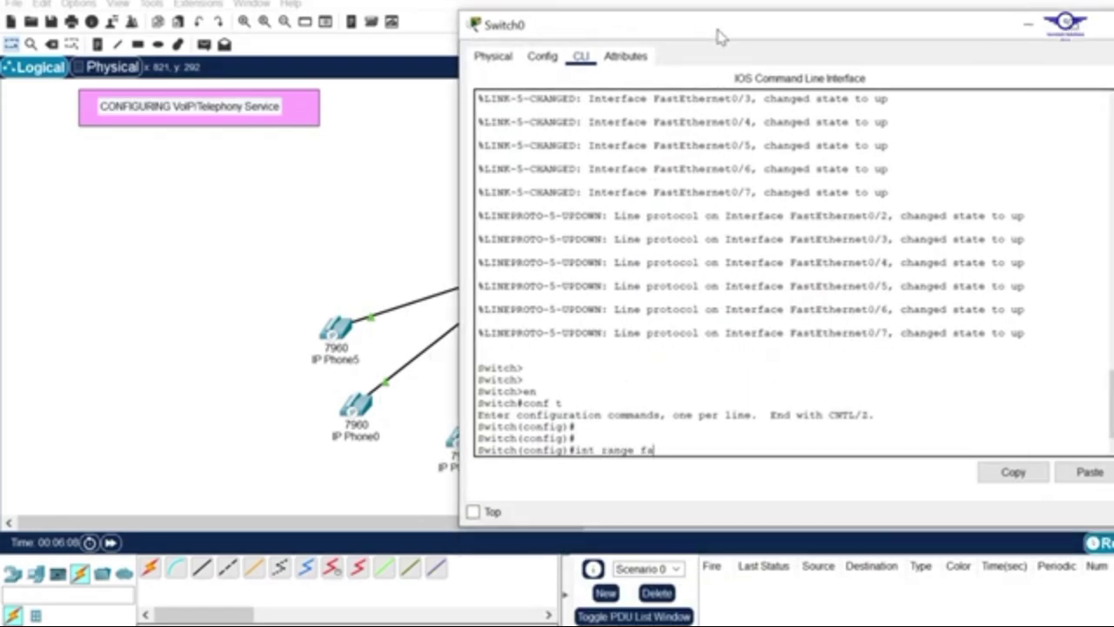
type("0/2-7")
key("Return")
key("Return")
key("Return")
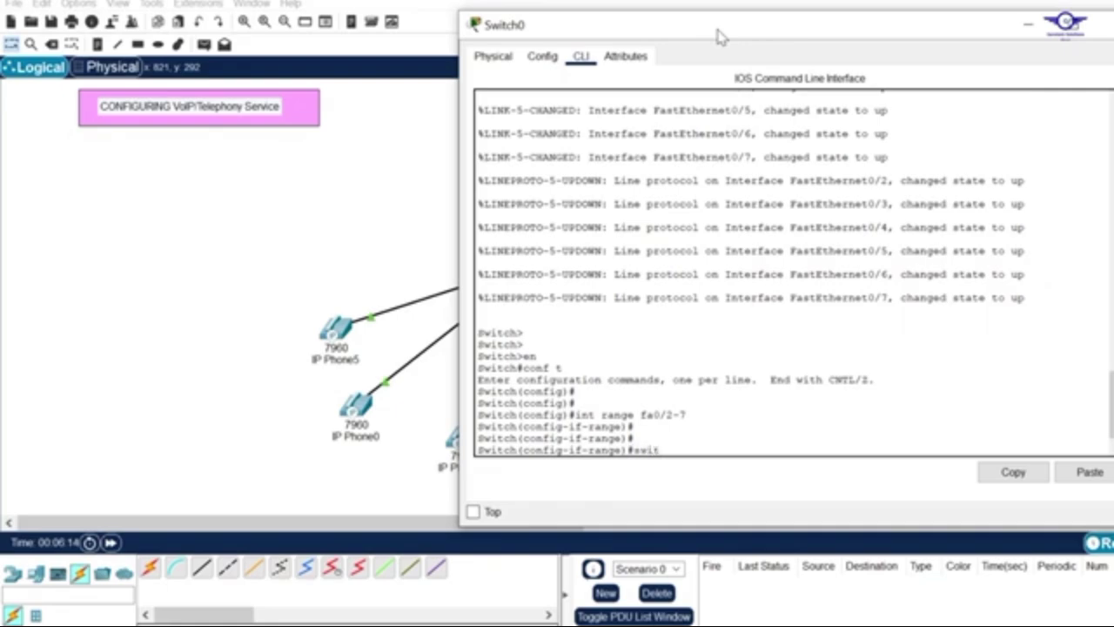
type("swit")
key("Tab")
type("v")
key("Tab")
type("v")
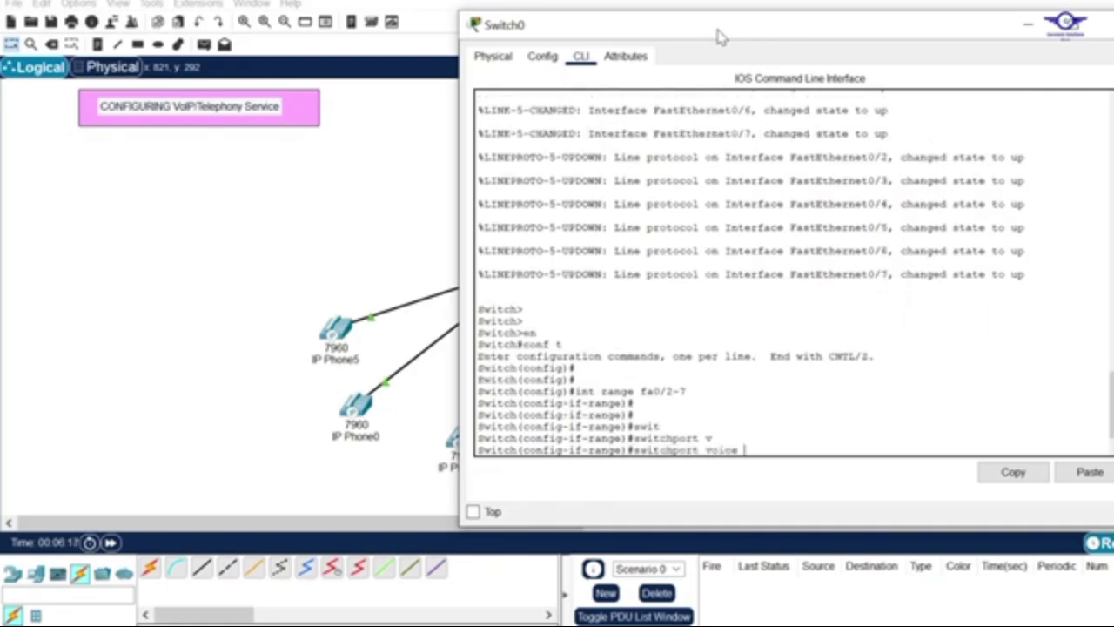
key("Tab")
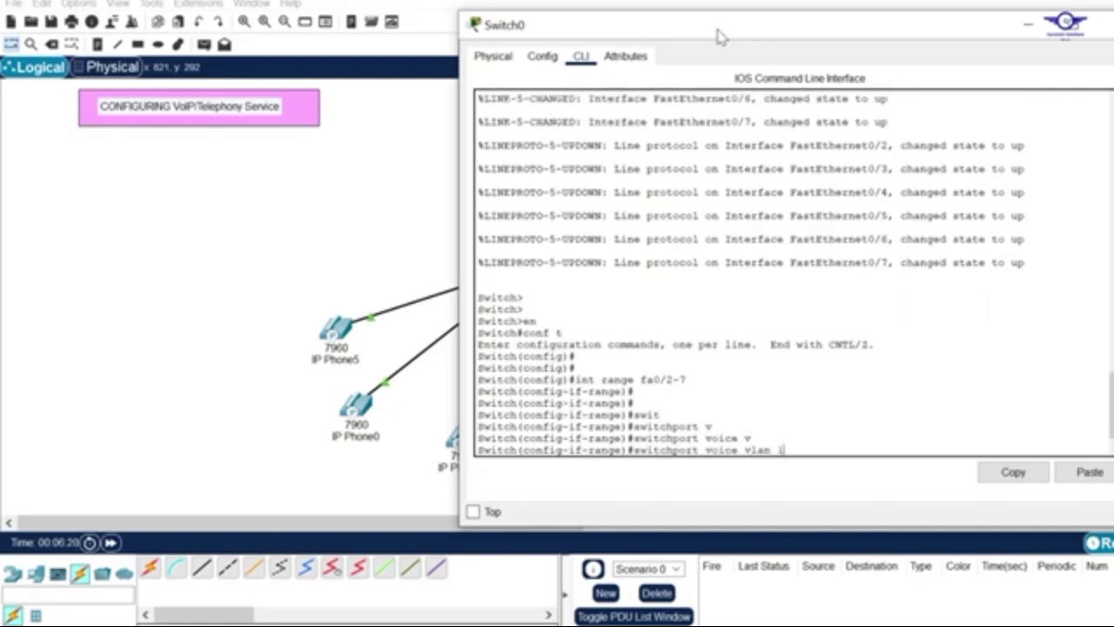
left_click_drag(799, 39, 757, 69)
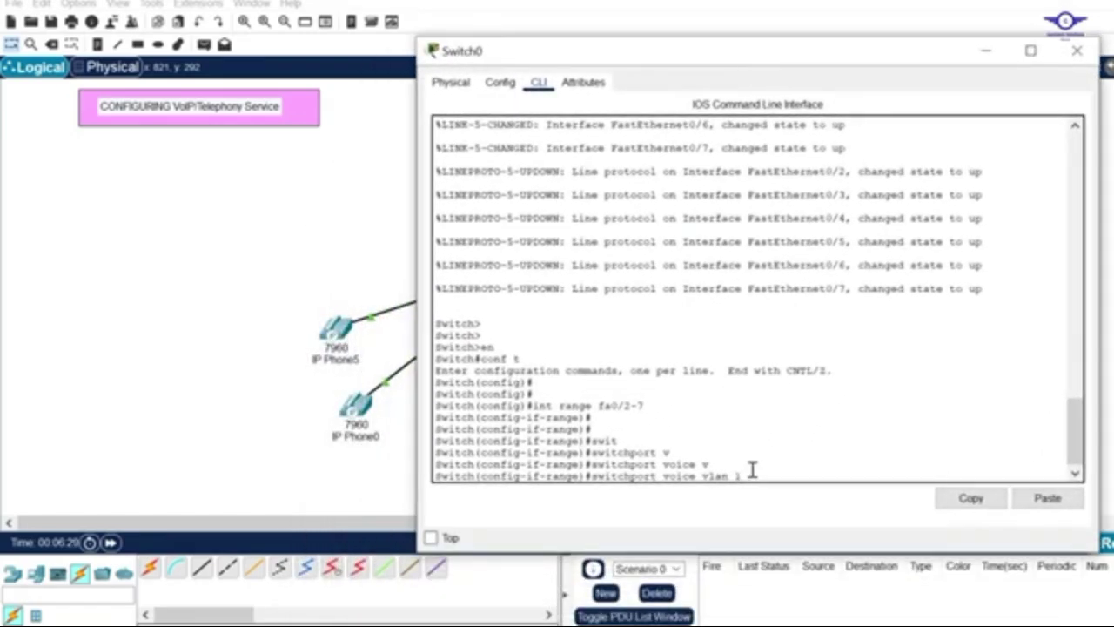
key("Return")
type("ex")
key("Return")
key("Return")
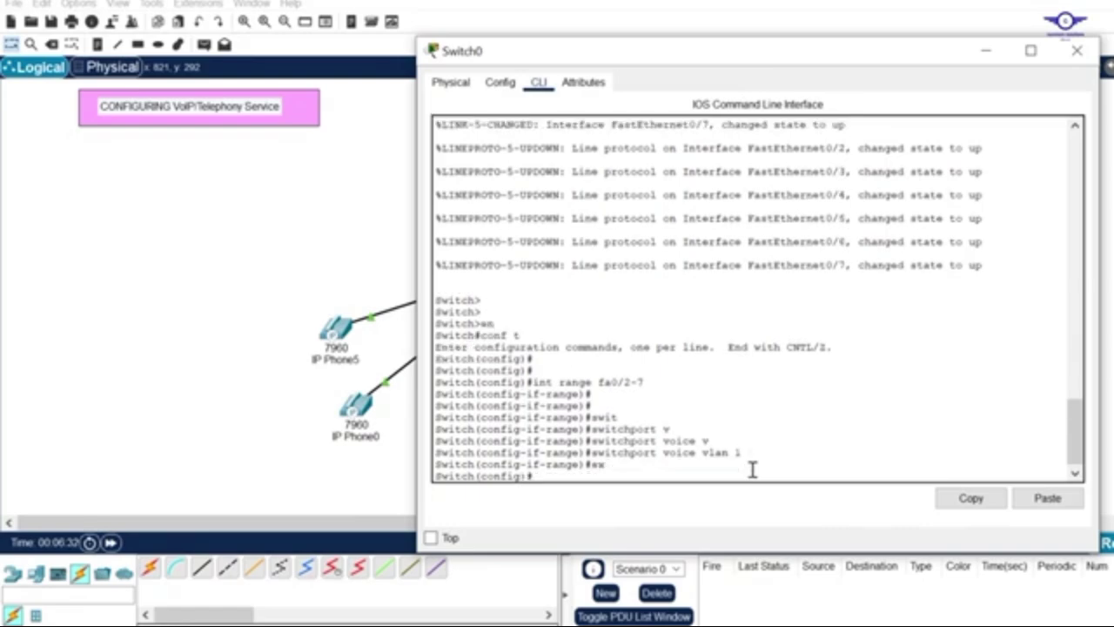
Step: Review the config-guide.txt item in Notepad on configuring the trunk towards the router, and return to the topology
key("alt+Tab")
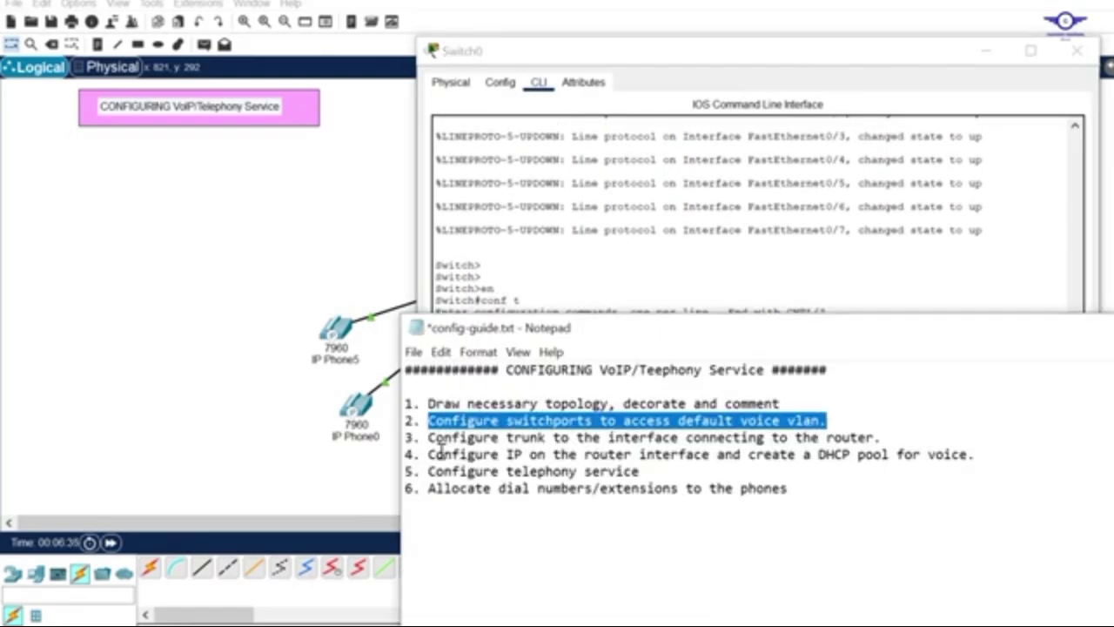
left_click_drag(428, 444, 885, 435)
left_click(343, 248)
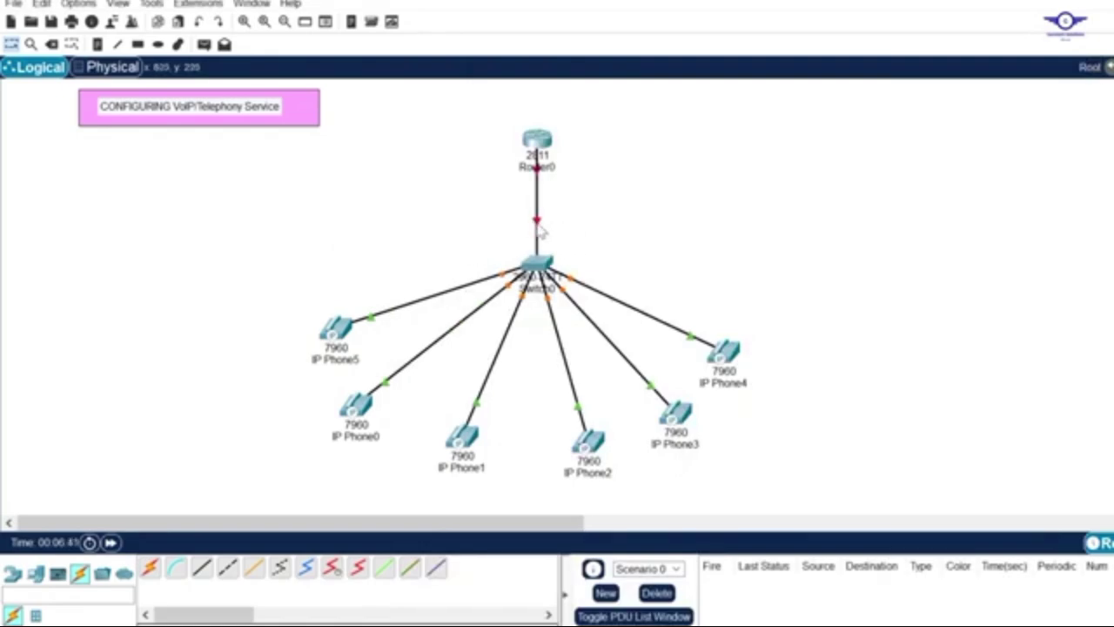
Step: Set the switch's interface fa0/1 towards the router to trunk with the command switchport mode trunk
mouse_move(540, 231)
left_click(537, 264)
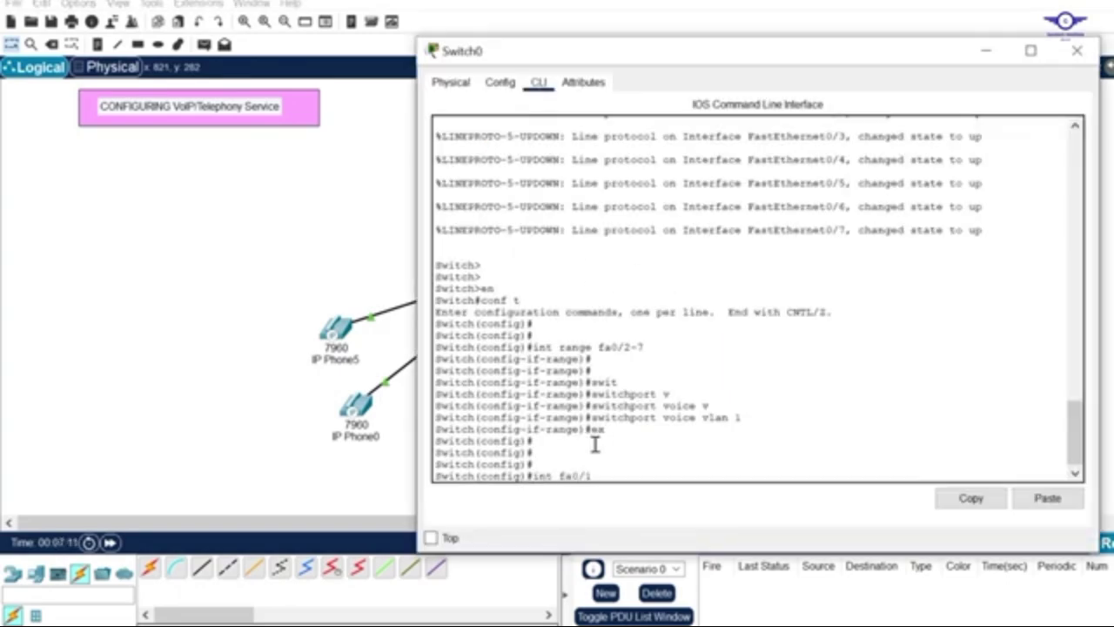
key("Return")
type("swit")
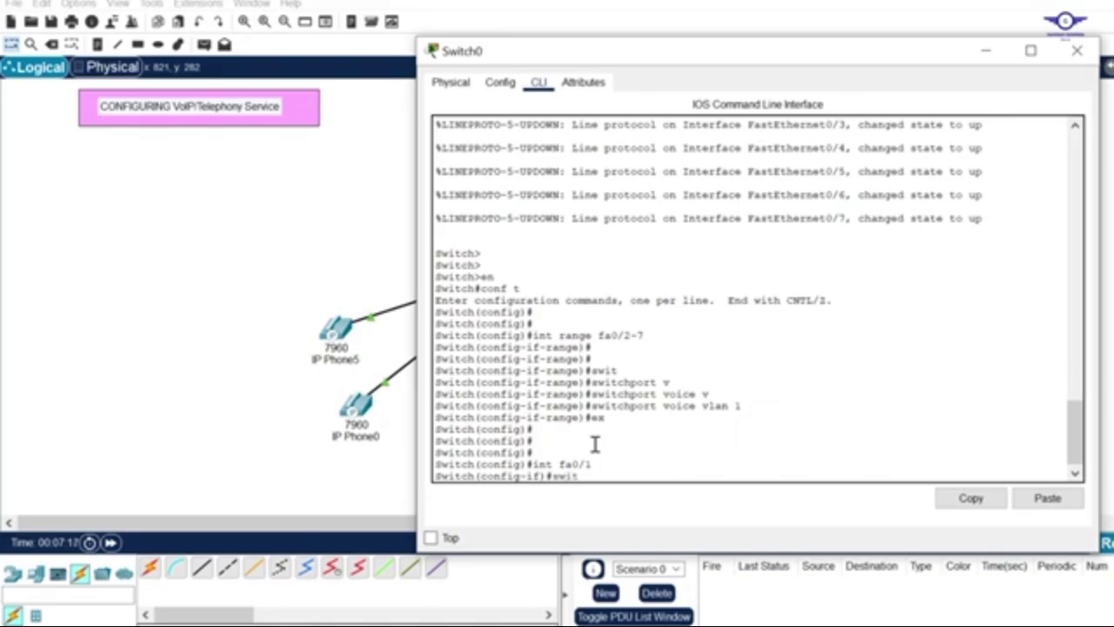
key("Tab")
type("m")
key("Tab")
type("tr")
key("Tab")
key("Return")
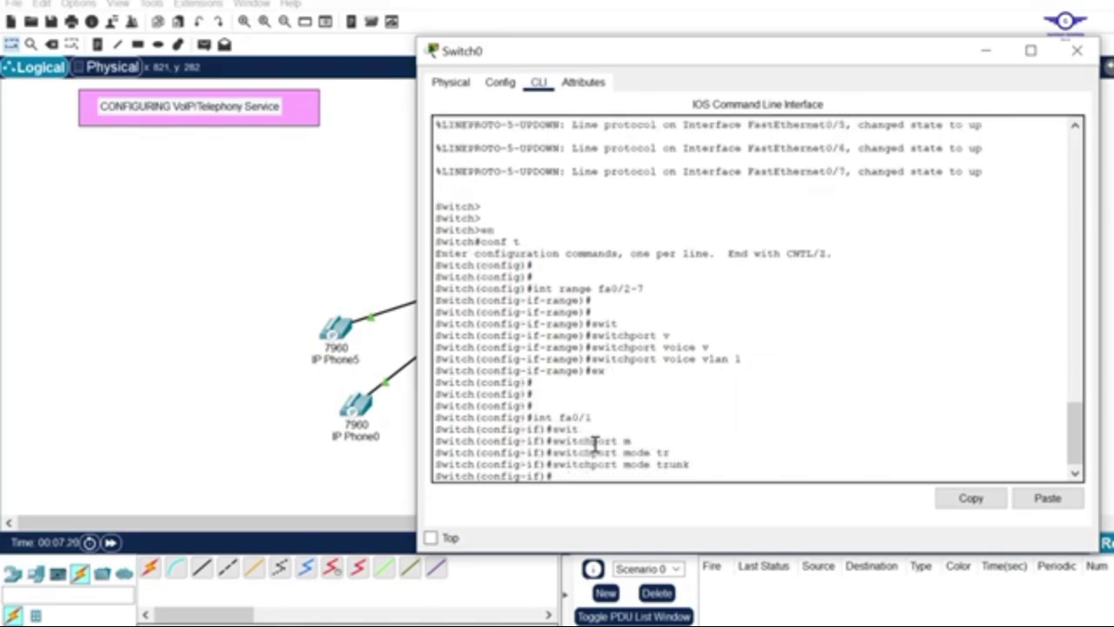
Step: Exit the switch's interface configuration to global configuration mode and save the configuration with do wr
type("ex")
key("Return")
key("Return")
key("Return")
key("Return")
key("Return")
key("Return")
type("do wr")
key("Return")
key("Return")
key("Return")
key("Return")
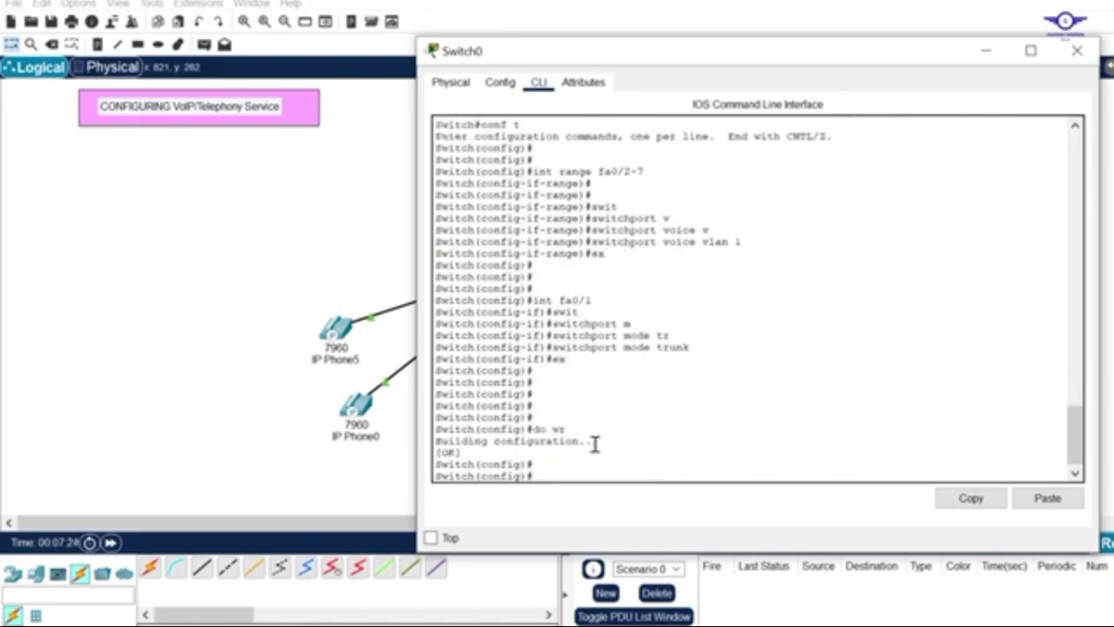
Step: Display the switch's startup configuration with do sh start, examine the trunk and voice VLAN entries, and close the switch window
type("do sh start")
key("Return")
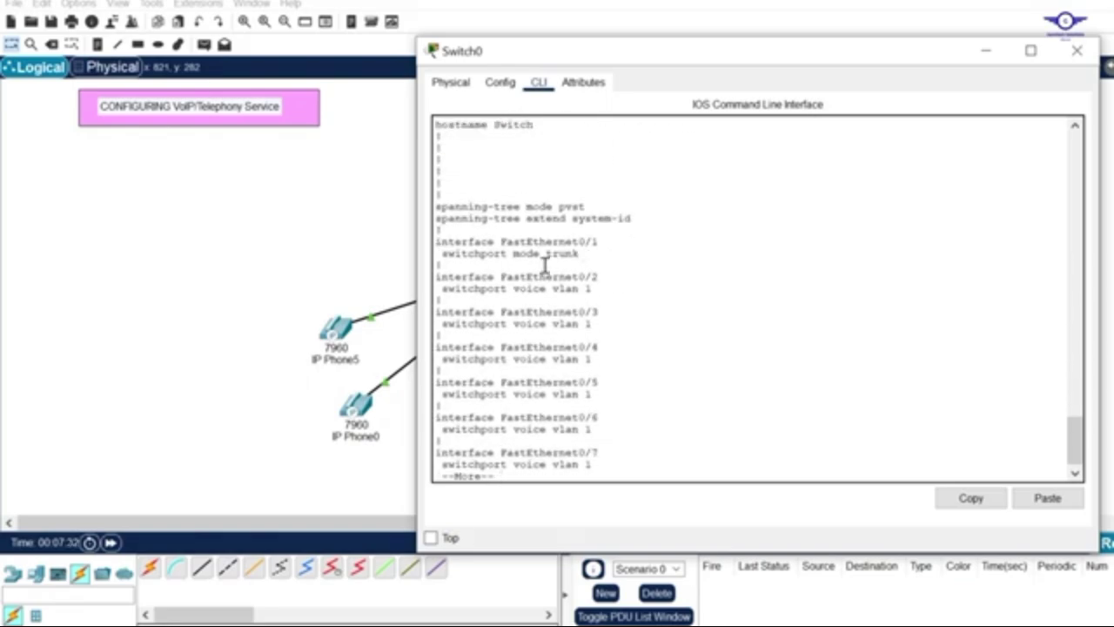
left_click_drag(440, 277, 609, 442)
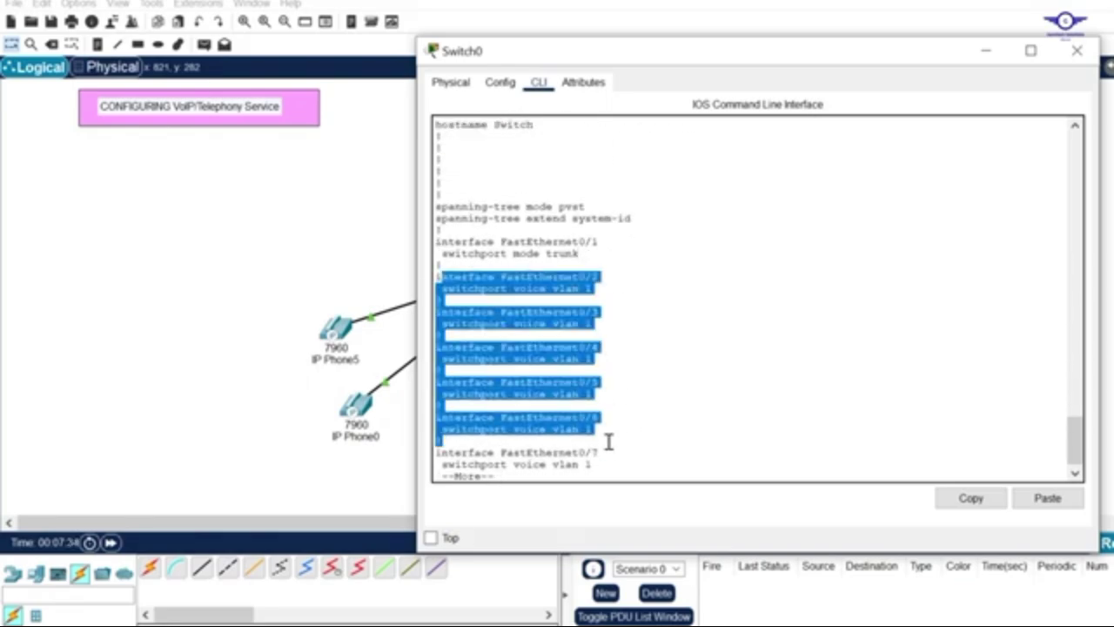
left_click(1076, 50)
Step: Review the config-guide.txt item in Notepad on the router interface IP and voice DHCP pool, and return to the topology
left_click_drag(258, 292, 716, 418)
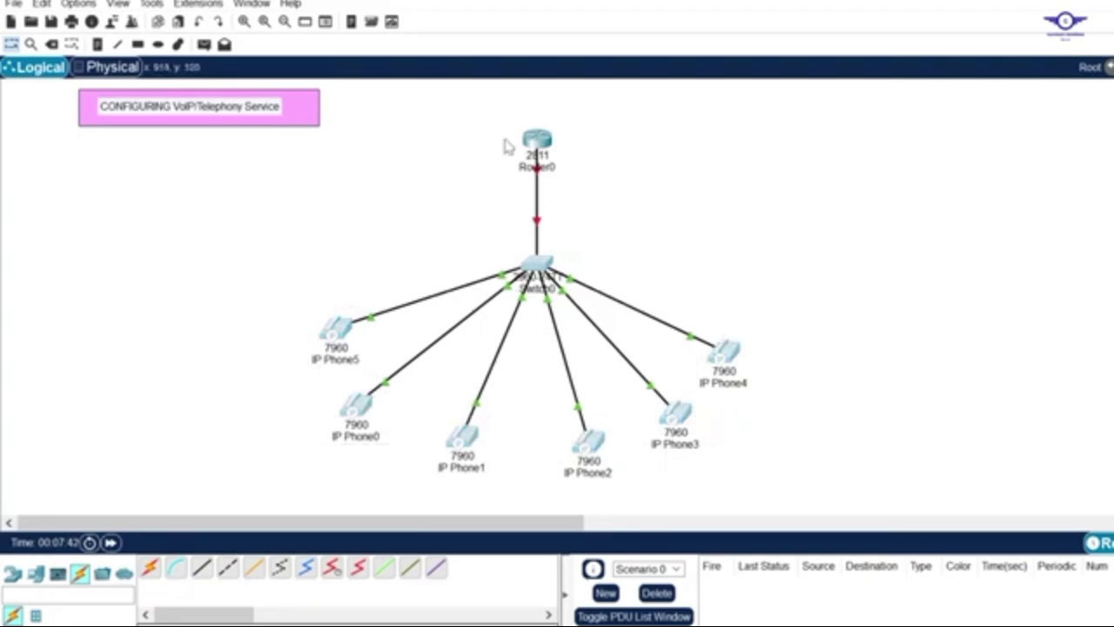
left_click_drag(469, 126, 649, 168)
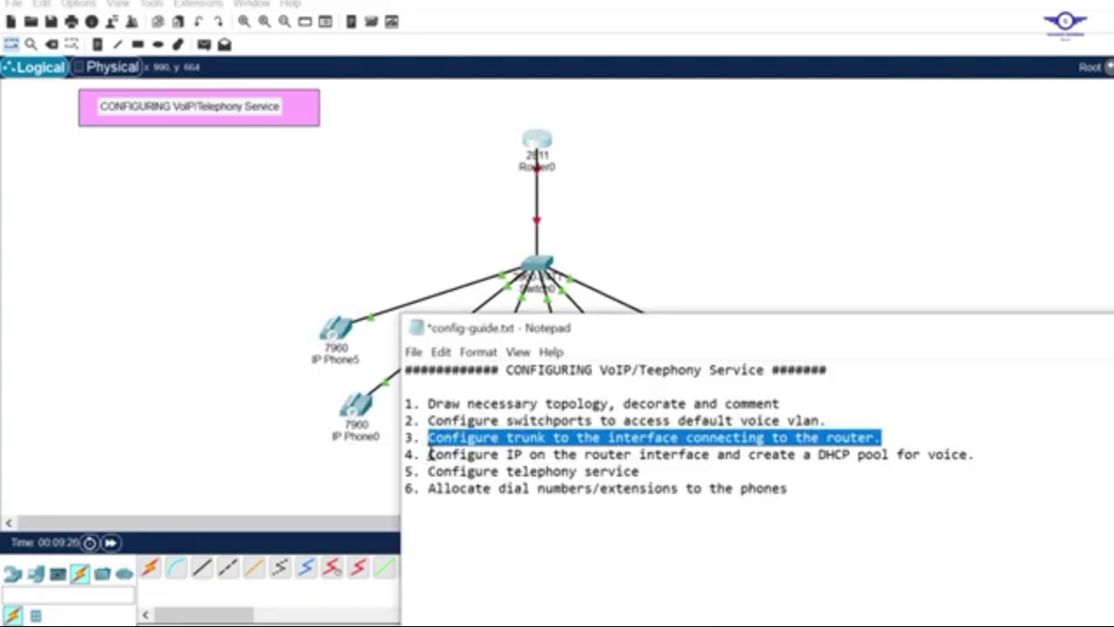
left_click_drag(429, 448, 976, 460)
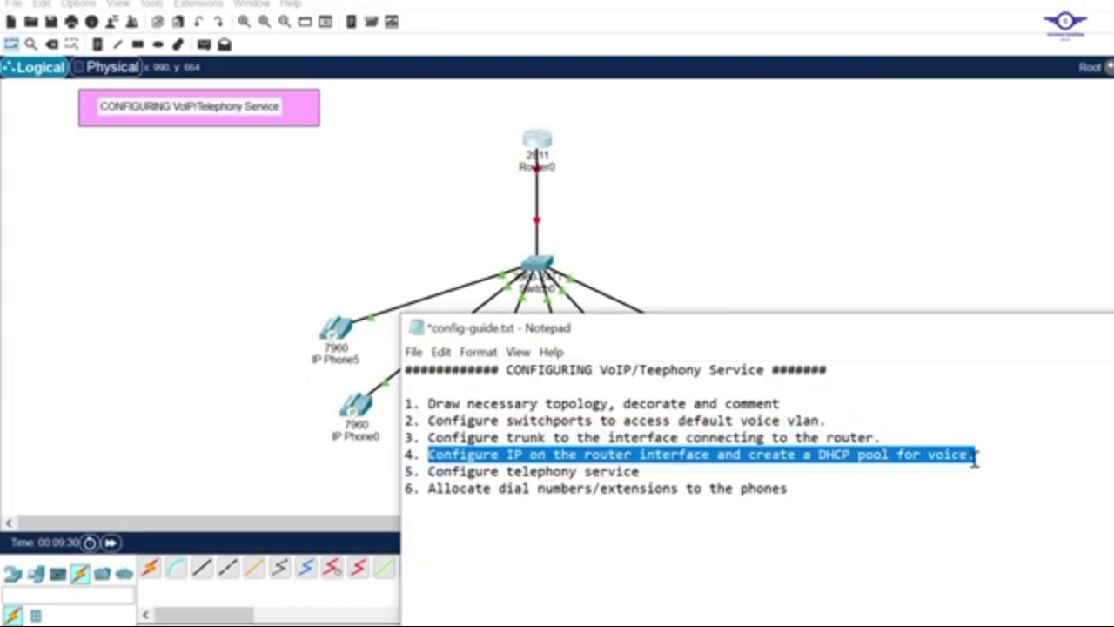
left_click(714, 222)
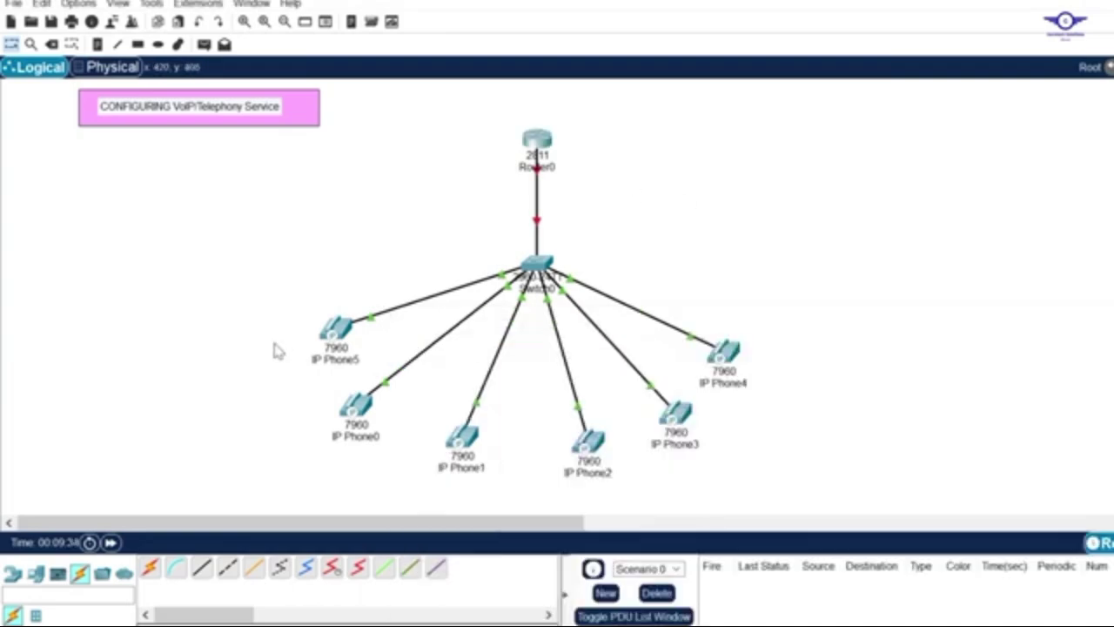
left_click_drag(273, 342, 799, 488)
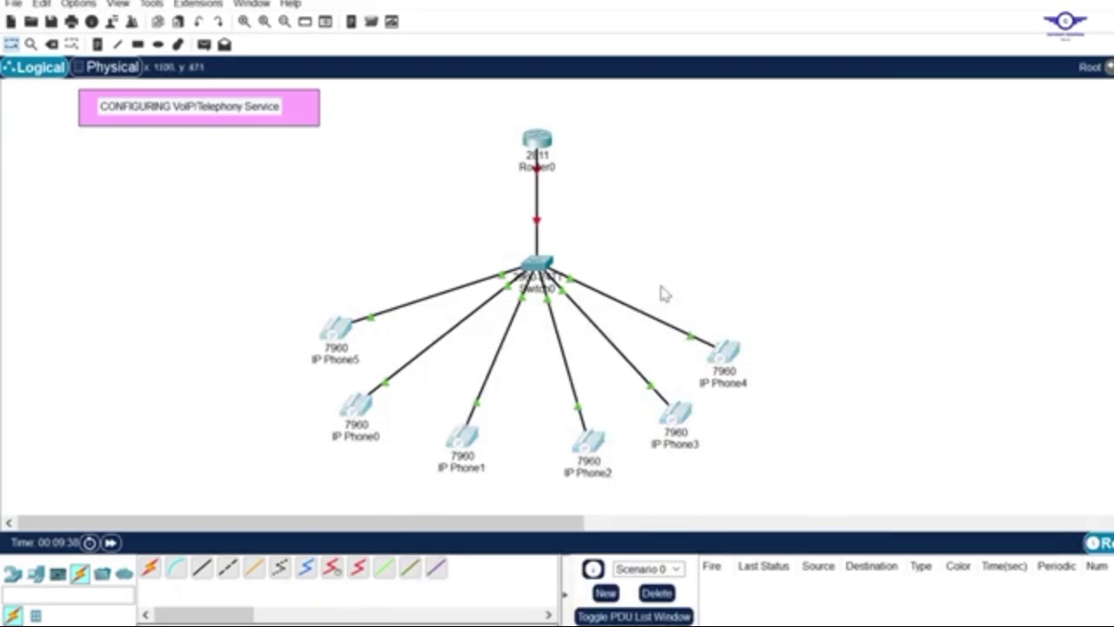
left_click_drag(483, 115, 659, 185)
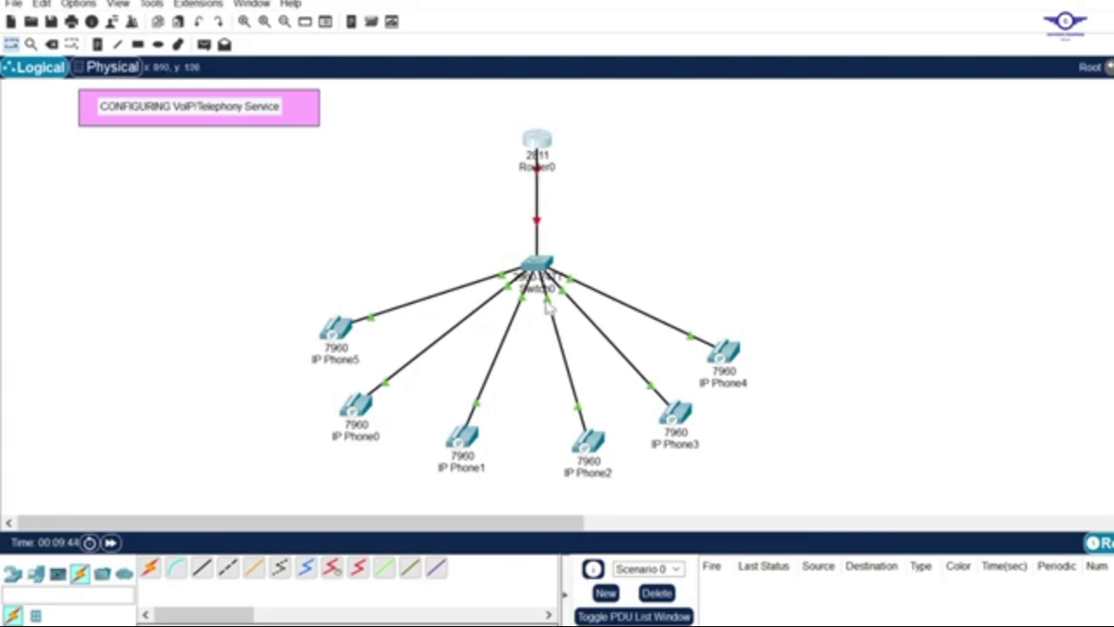
left_click_drag(259, 334, 828, 488)
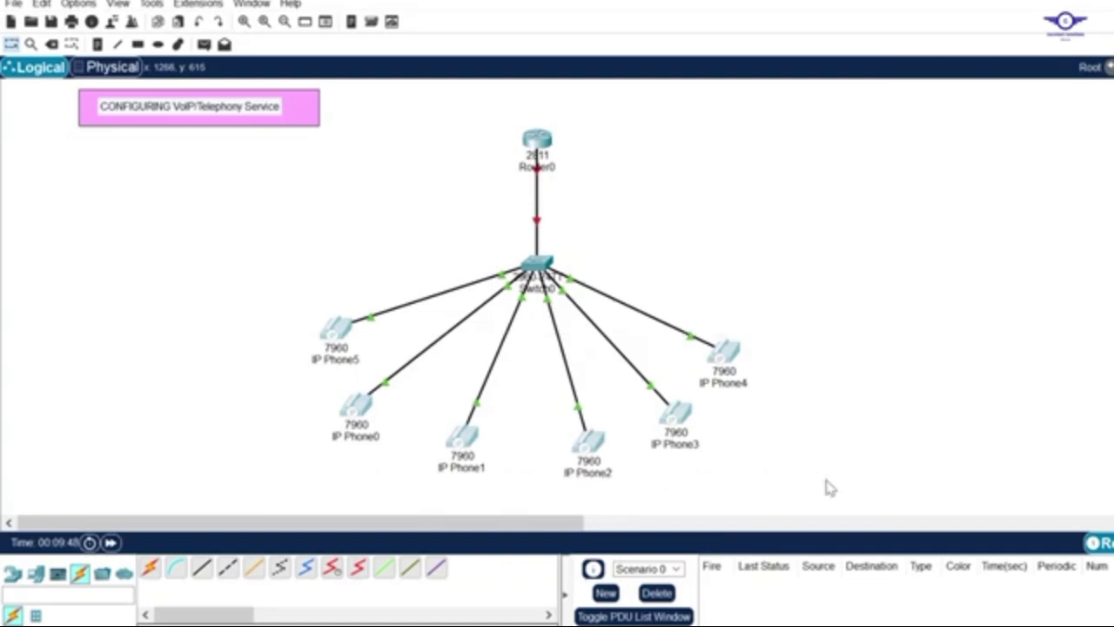
Step: Open Router0's command line, decline the initial configuration dialog with n, and enter global configuration mode with en and conf t
left_click(538, 141)
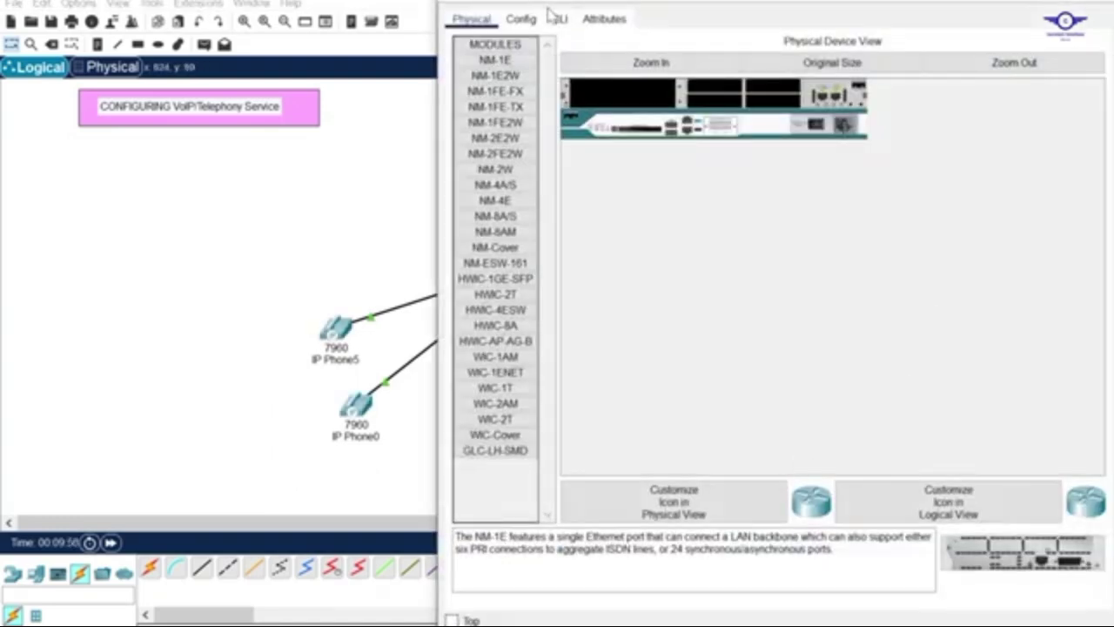
left_click(558, 19)
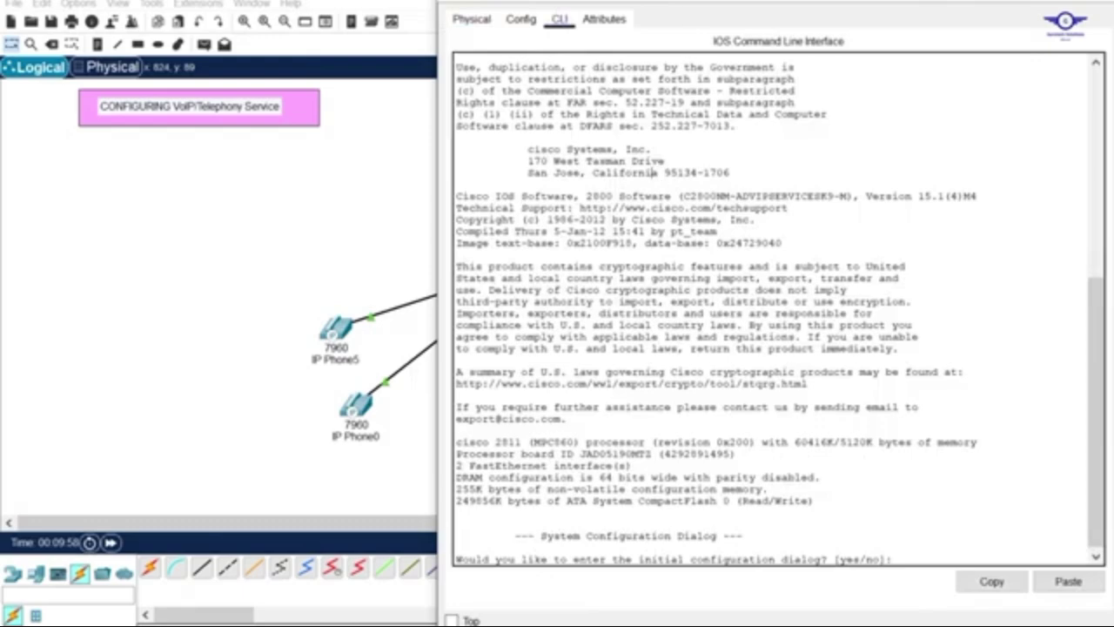
left_click_drag(760, 0, 791, 88)
scroll(881, 268, "down", 7)
scroll(881, 268, "down", 4)
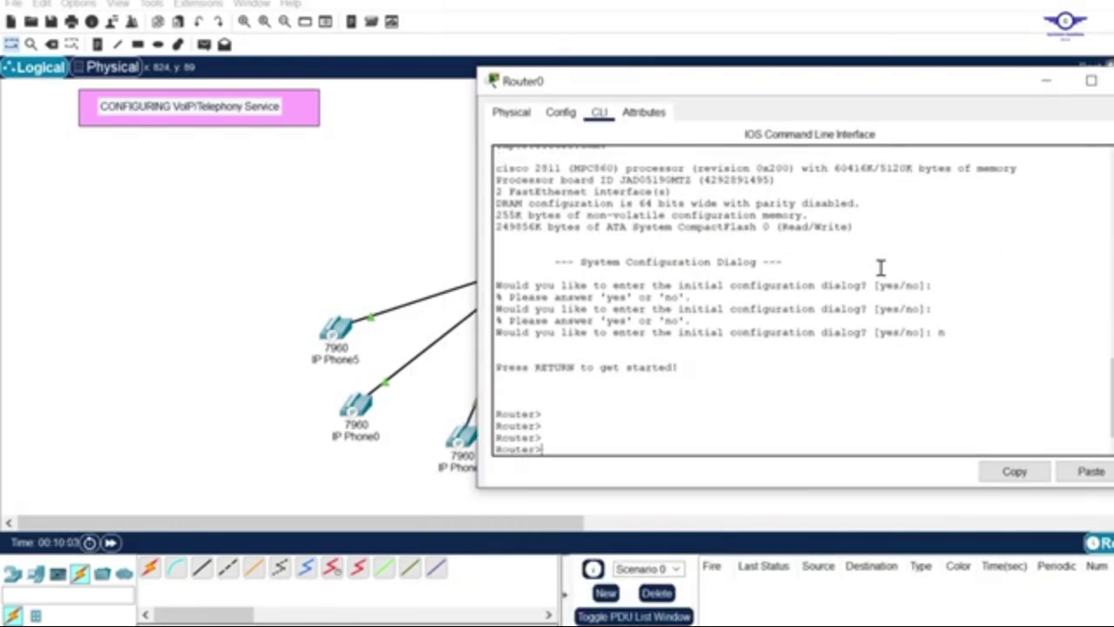
type("en")
key("Return")
type("conf t")
key("Return")
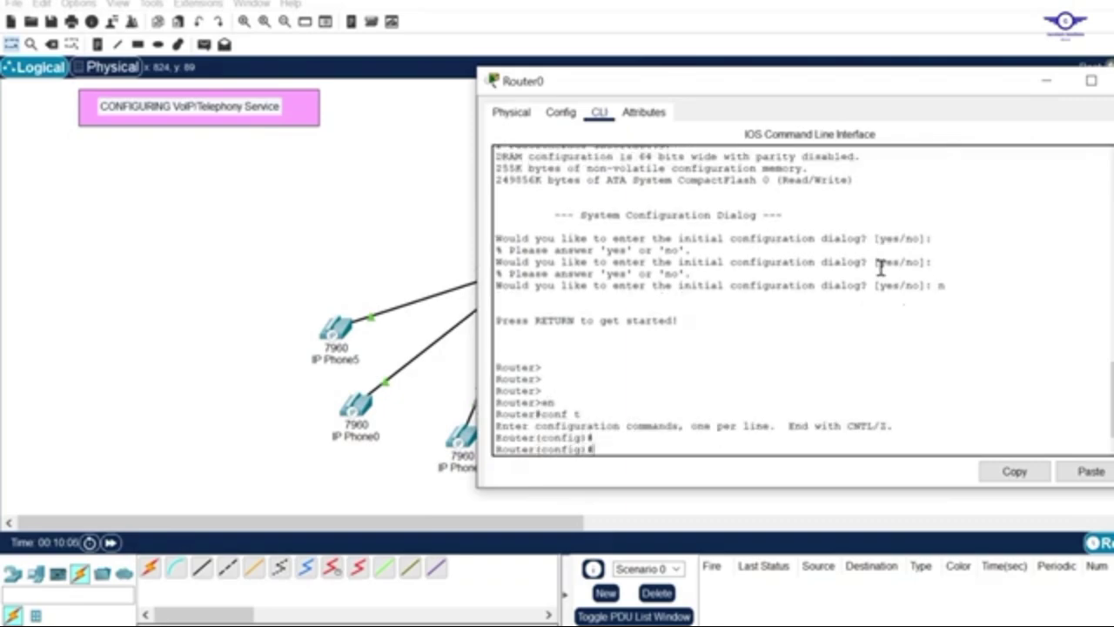
key("Return")
key("Return")
Step: Check the router's port on the link to the switch, and enable the router's interface fa0/0 with no shut
left_click(453, 247)
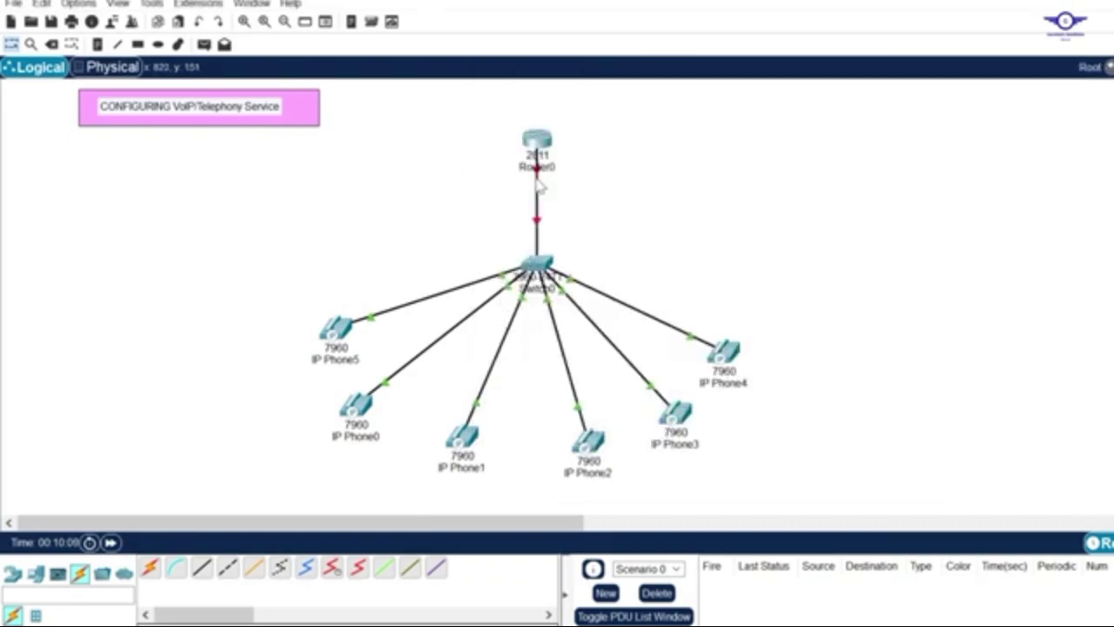
mouse_move(542, 179)
left_click(537, 141)
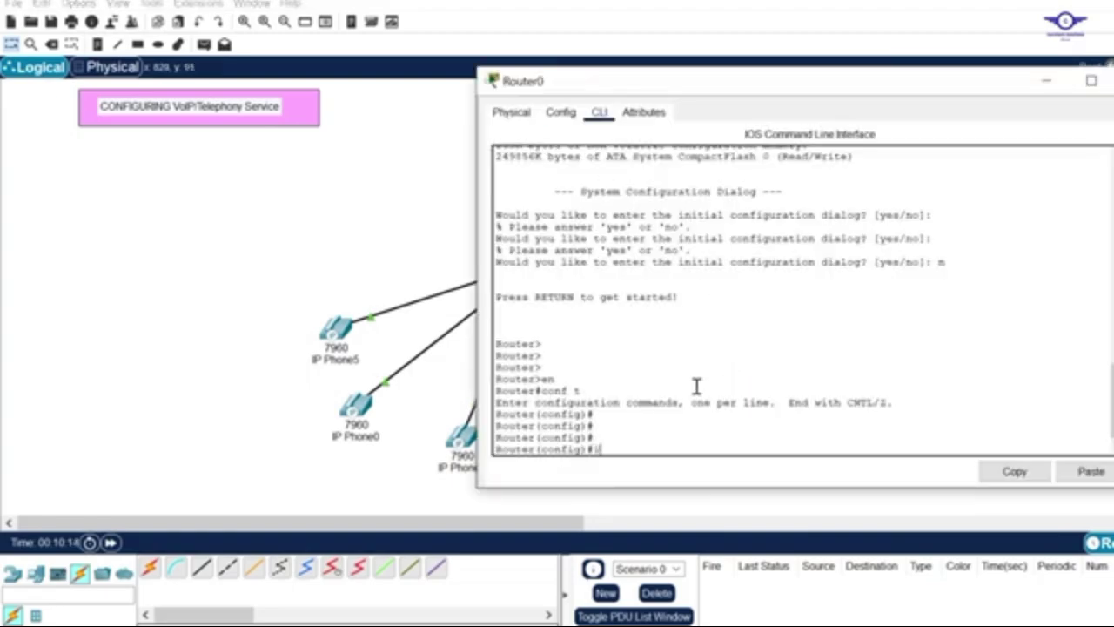
type("int fa0/0")
key("Return")
key("Return")
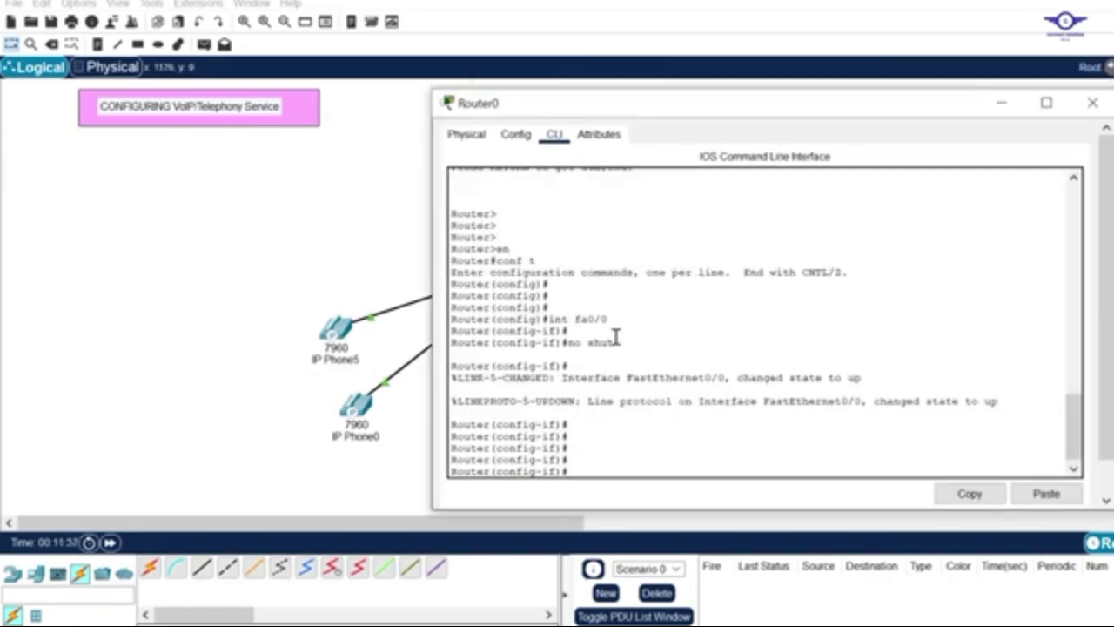
Step: Place a note reading 10.10.10.0/24 beside the link between the router and the switch
left_click(351, 167)
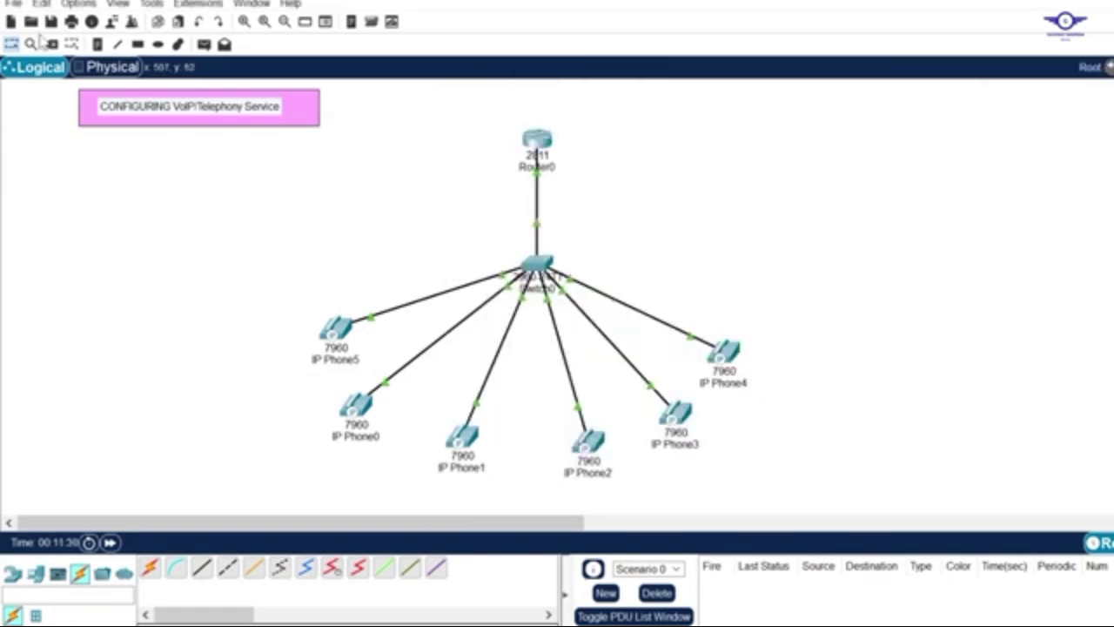
left_click(97, 44)
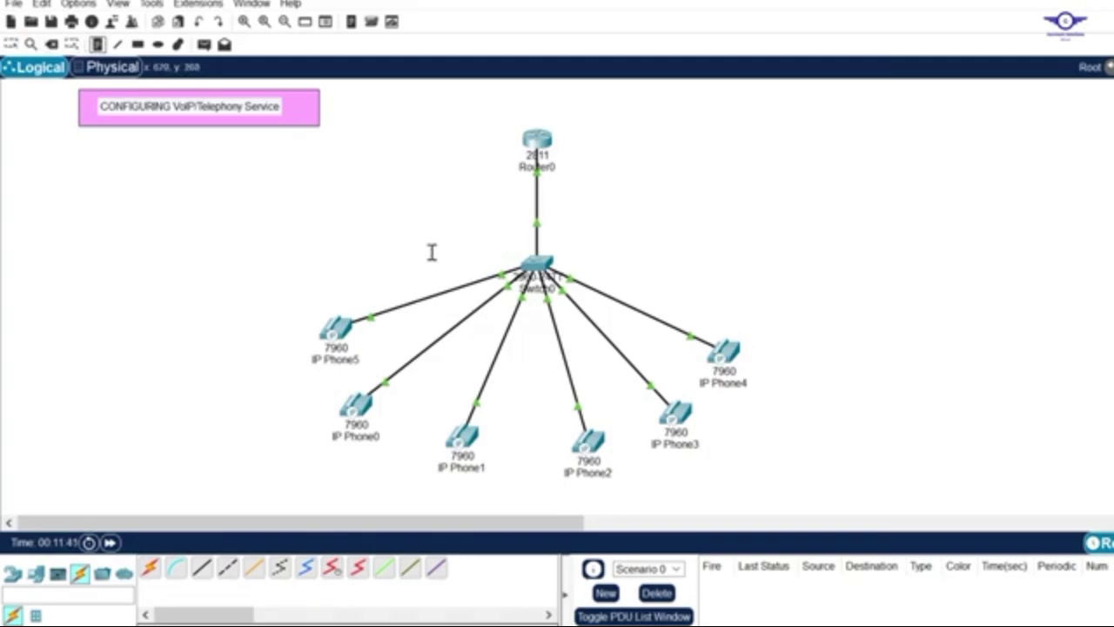
left_click(458, 226)
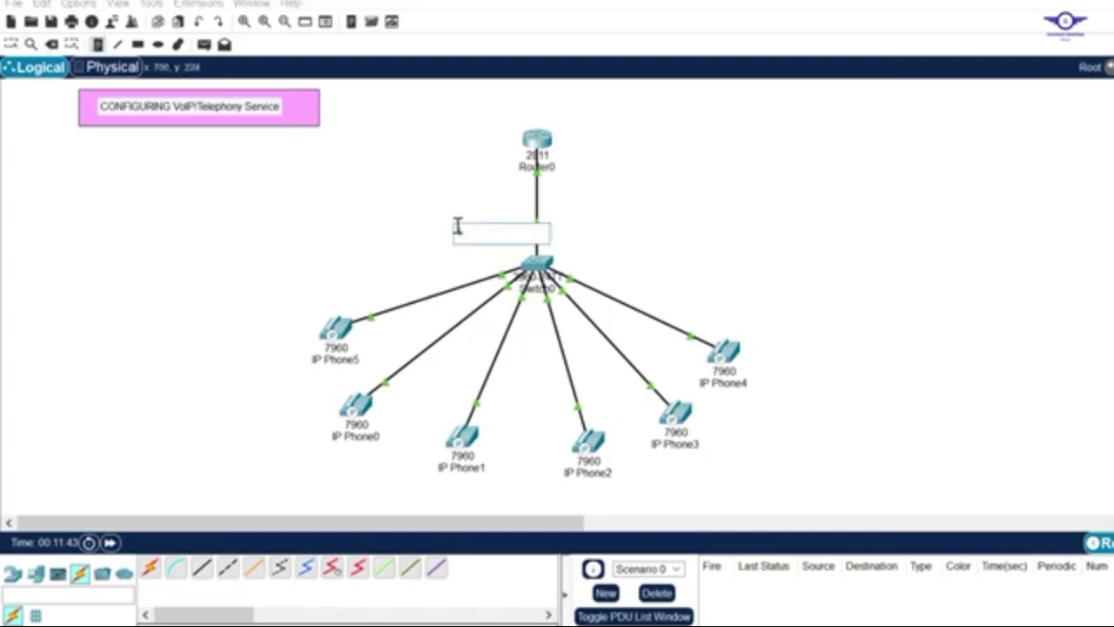
type("10.10.10.0/24")
left_click(514, 209)
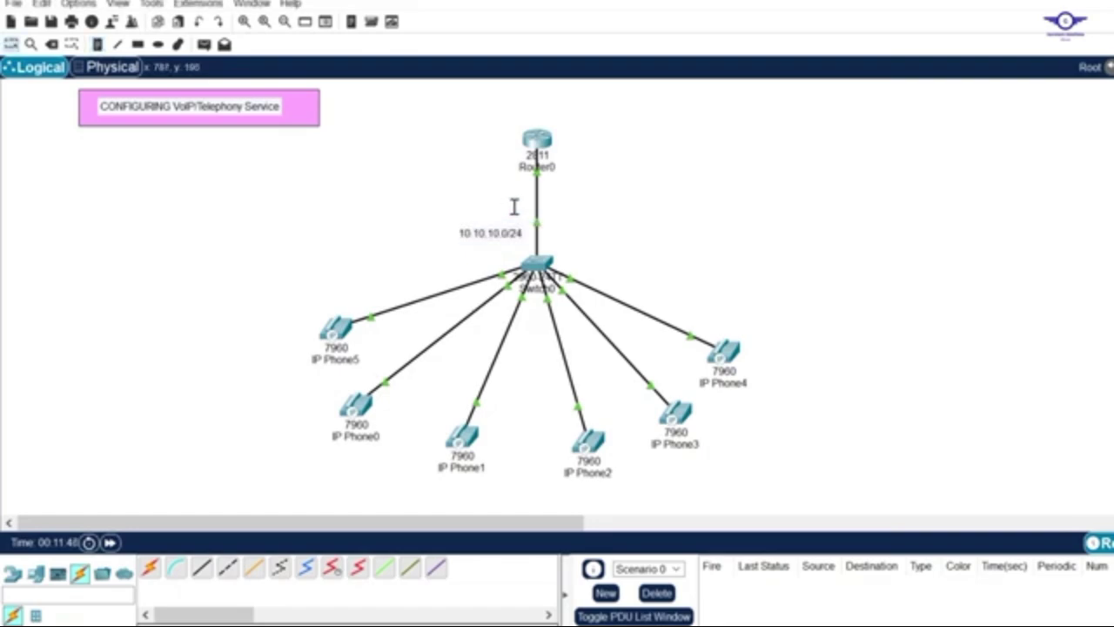
Step: Assign IP address 10.10.10.1 with mask 255.255.0.0 to the router's fa0/0 and exit to global configuration mode
left_click(539, 140)
type("ig-if)#i")
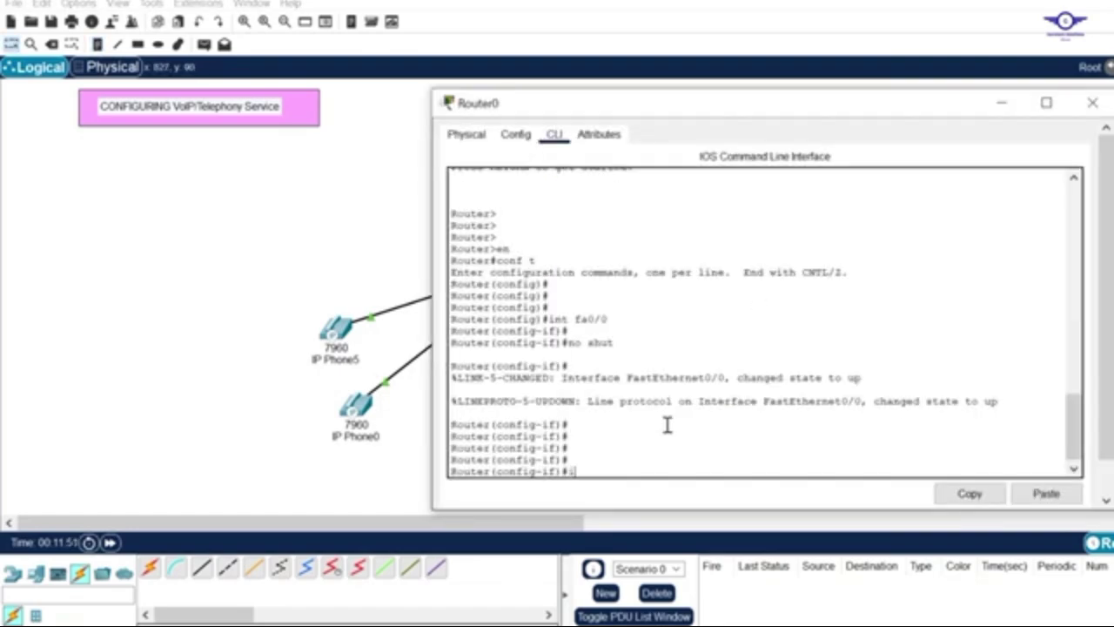
type("p add 10.10.10.")
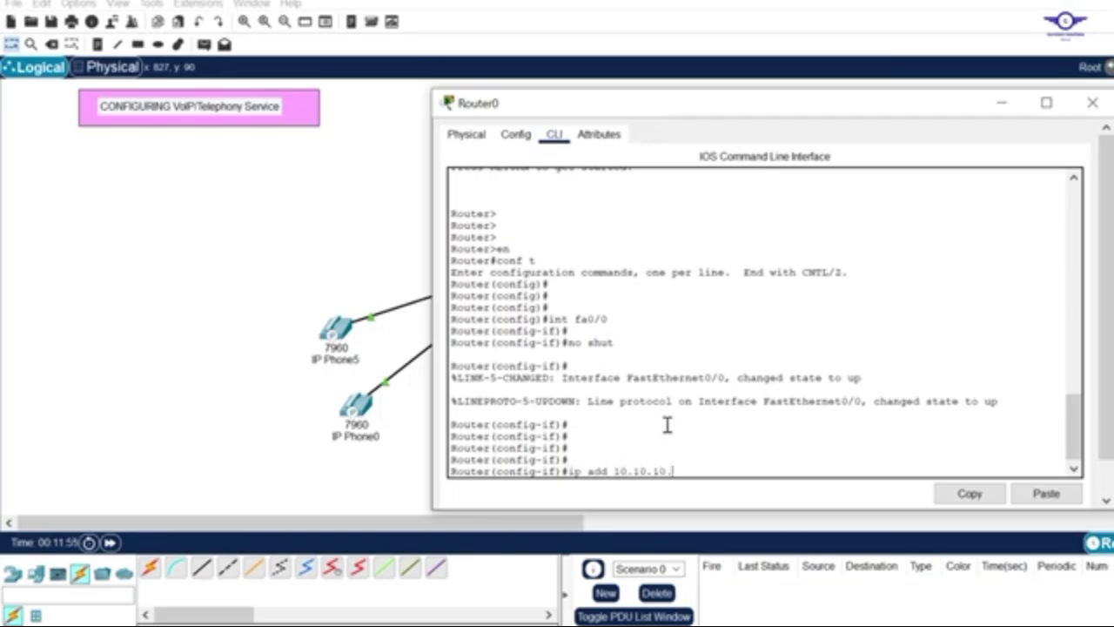
type("1 255.255.0.0")
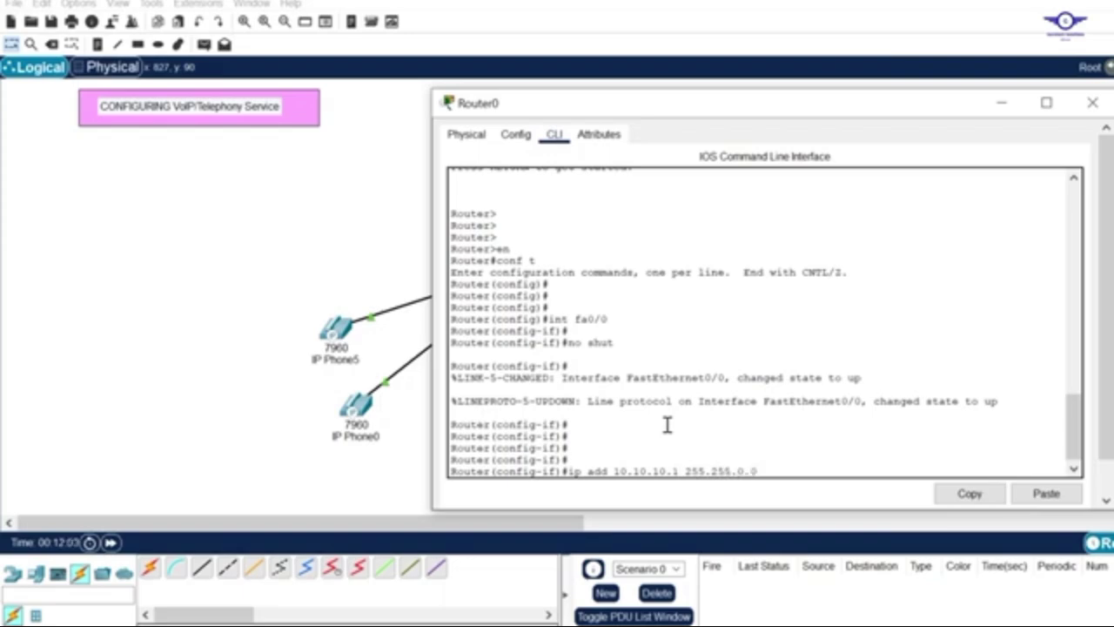
key("Return")
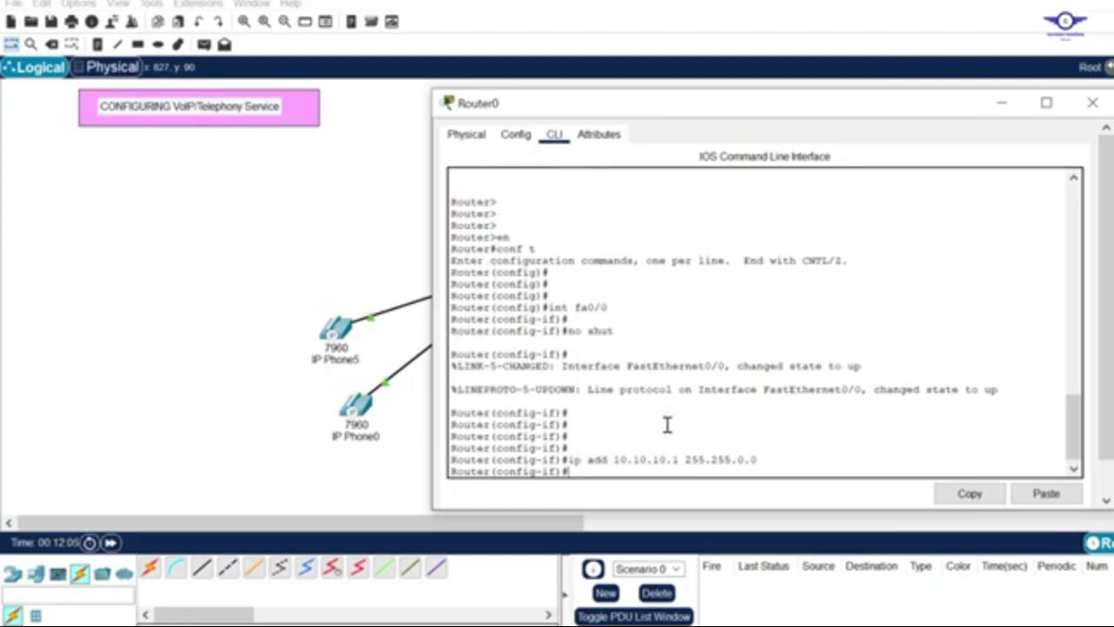
type("ex")
key("Return")
key("Return")
key("Return")
key("Return")
key("Return")
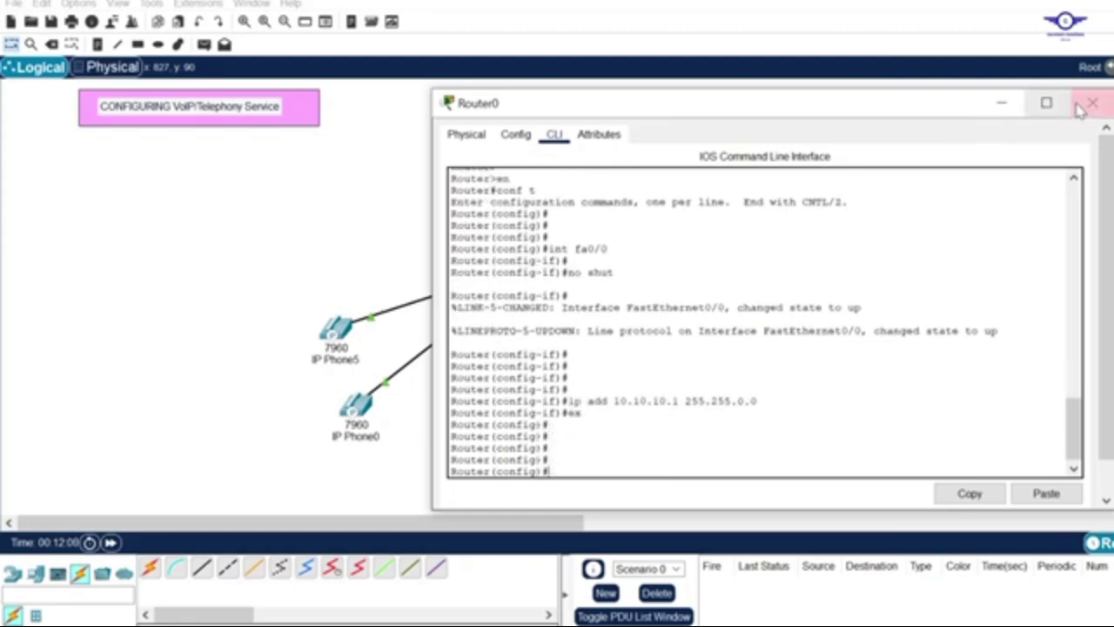
Step: Reread the config-guide.txt item in Notepad on creating the voice DHCP pool, and return to the router's command line
key("alt+Tab")
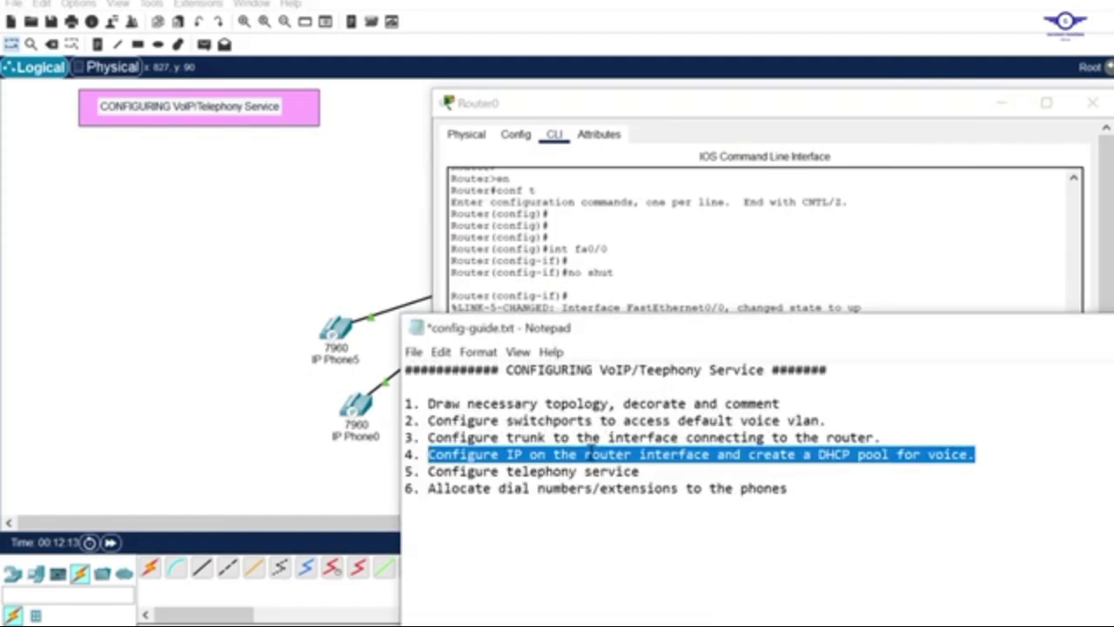
left_click(779, 257)
key("Return")
key("Return")
key("Return")
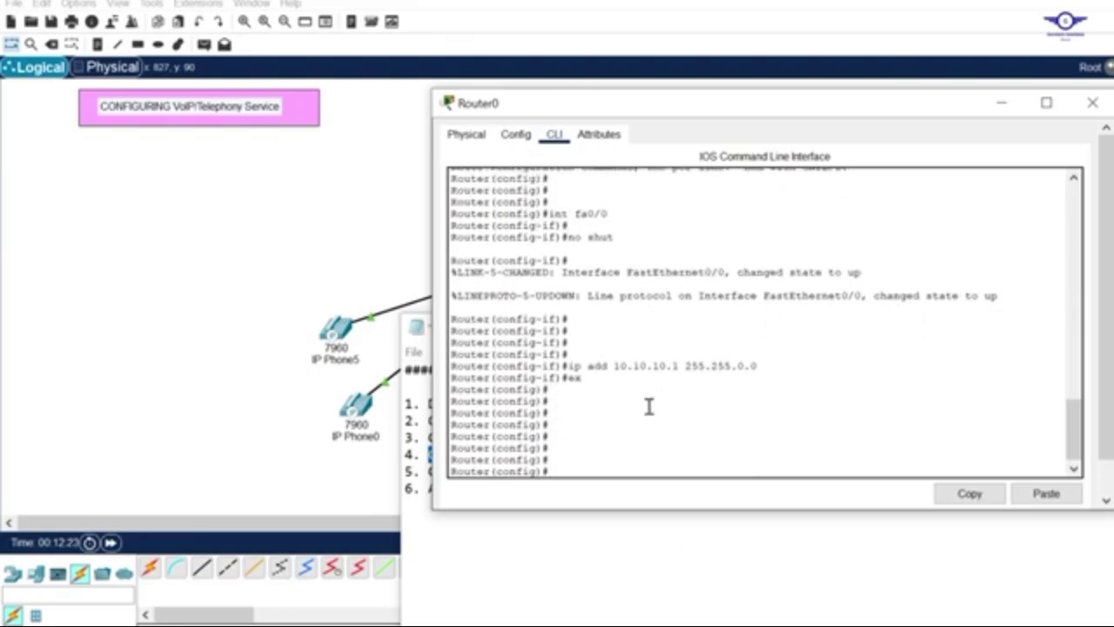
Step: Enable the DHCP service on the router with the command service dhcp
type("serv")
key("Tab")
type("d")
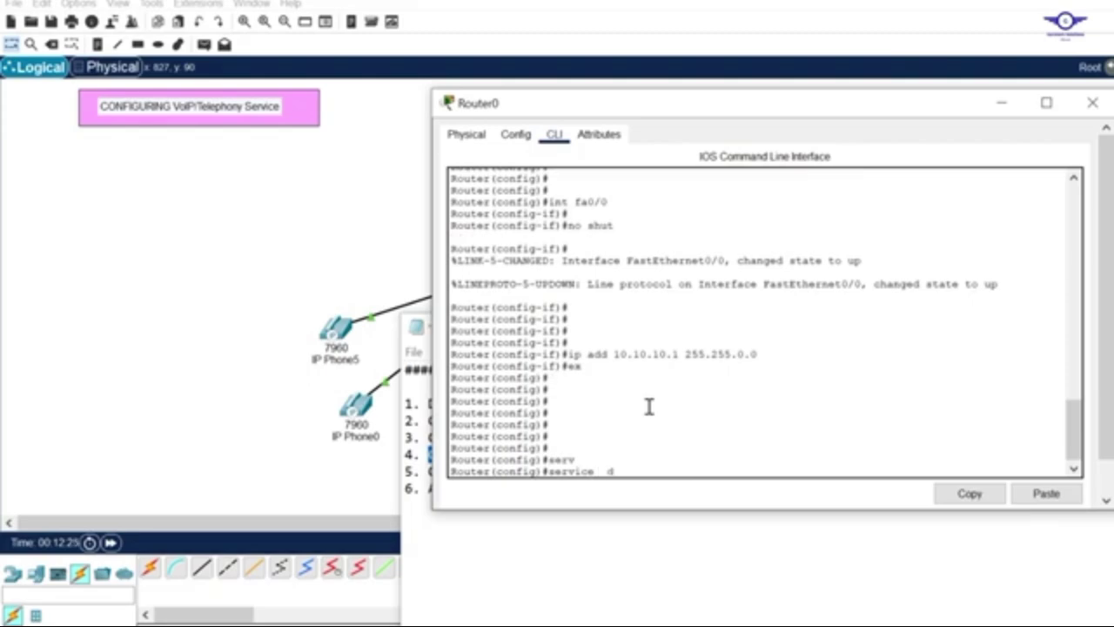
type("h")
key("Tab")
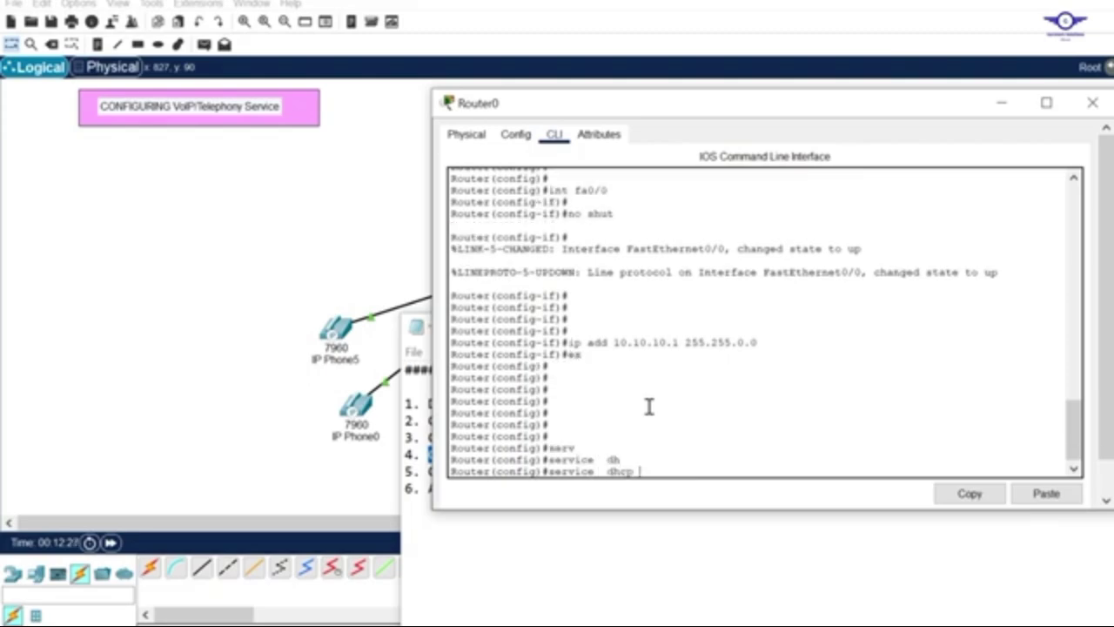
key("Return")
key("Return")
key("Return")
key("Return")
Step: Create a DHCP pool named VOICE on the router with the command ip dhcp pool VOICE
type("ip dhc")
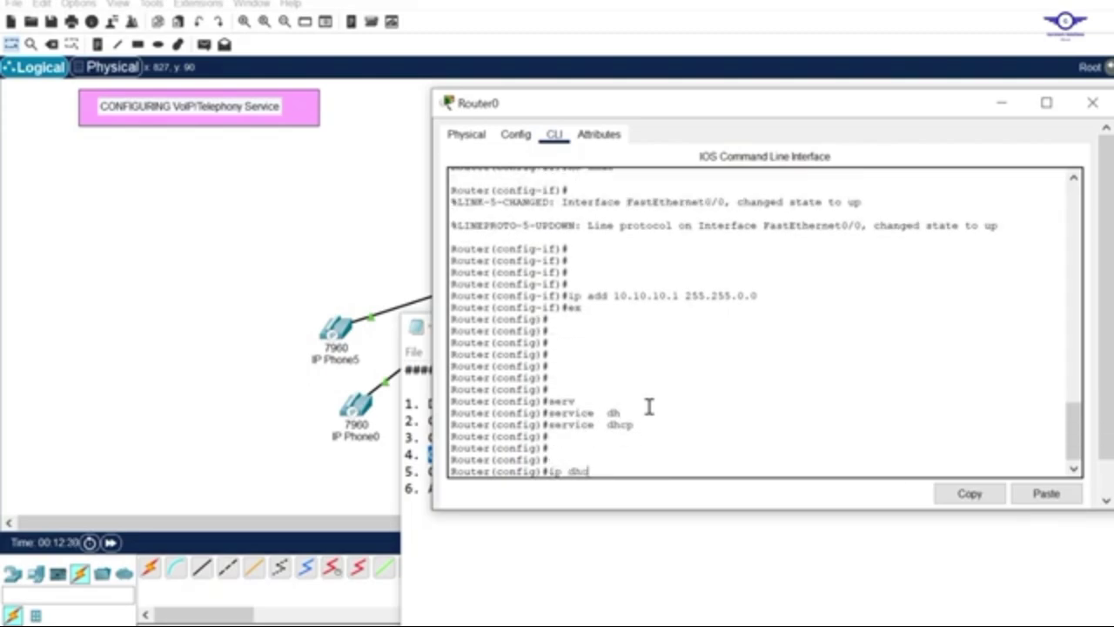
key("Tab")
type("p")
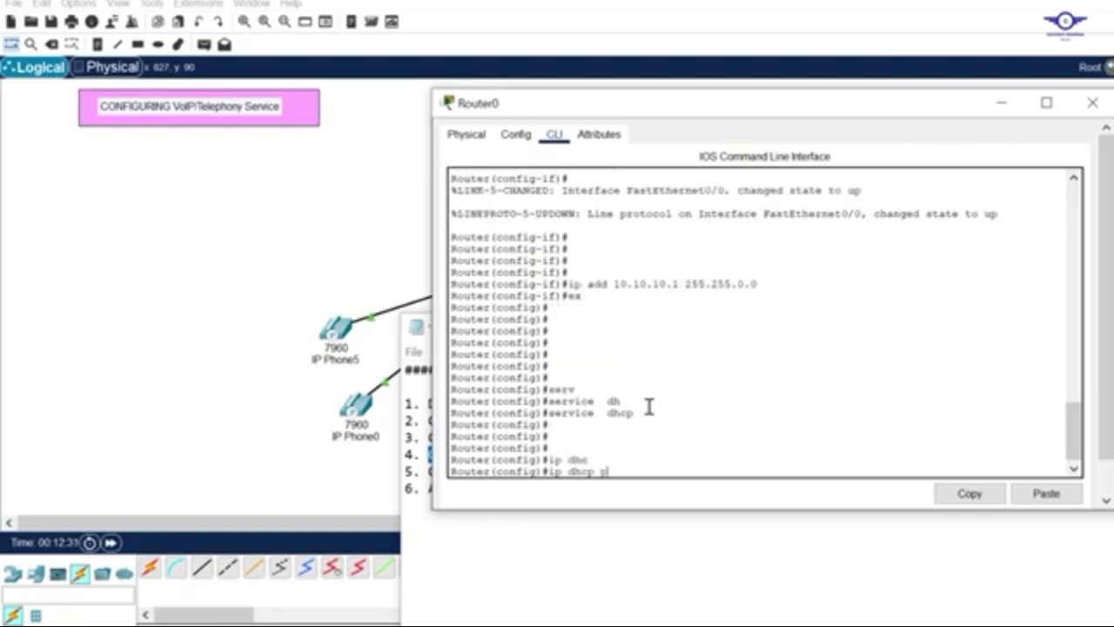
key("Tab")
key("Caps_Lock")
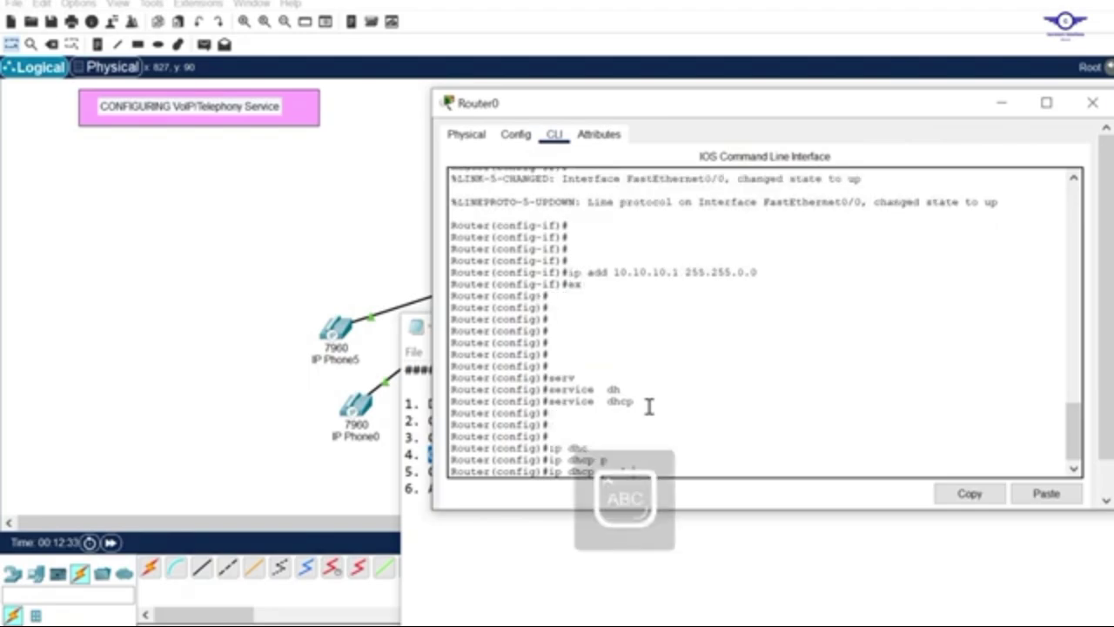
type("VOICE")
key("Caps_Lock")
key("Return")
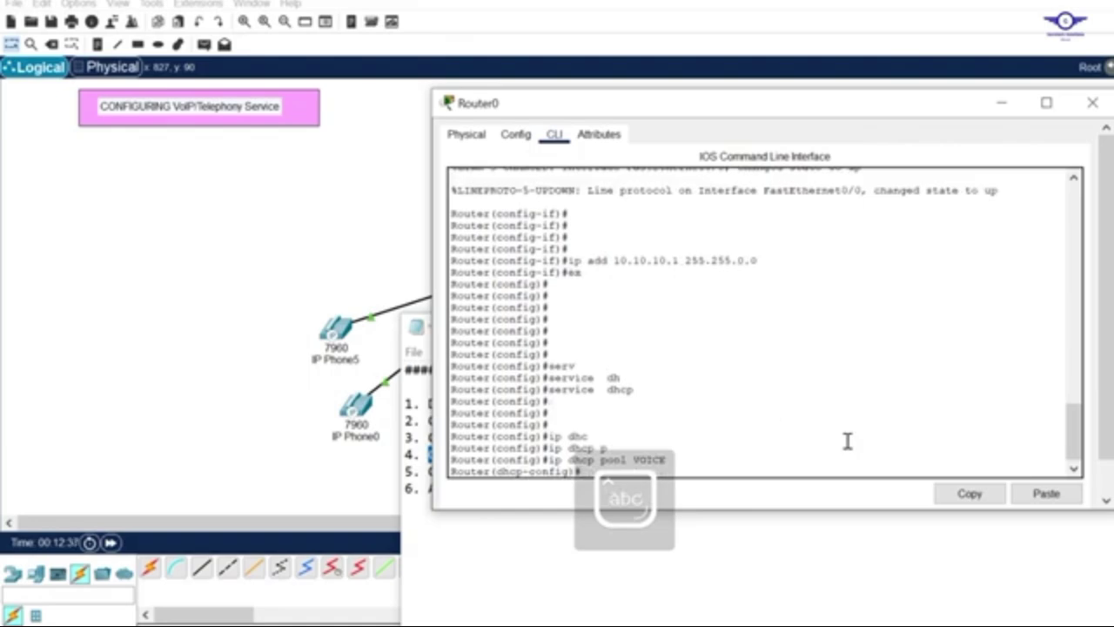
Step: Set the VOICE pool's network to 10.10.10.0 with mask 255.255.255.0 using the network command
type("net")
key("Tab")
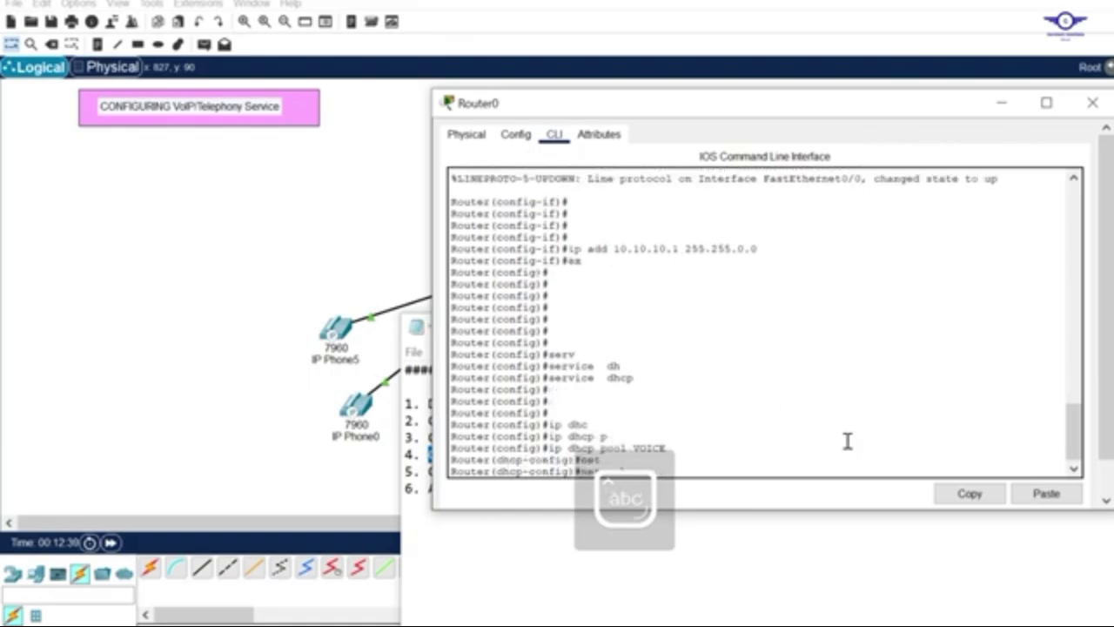
type("work 10.10.1")
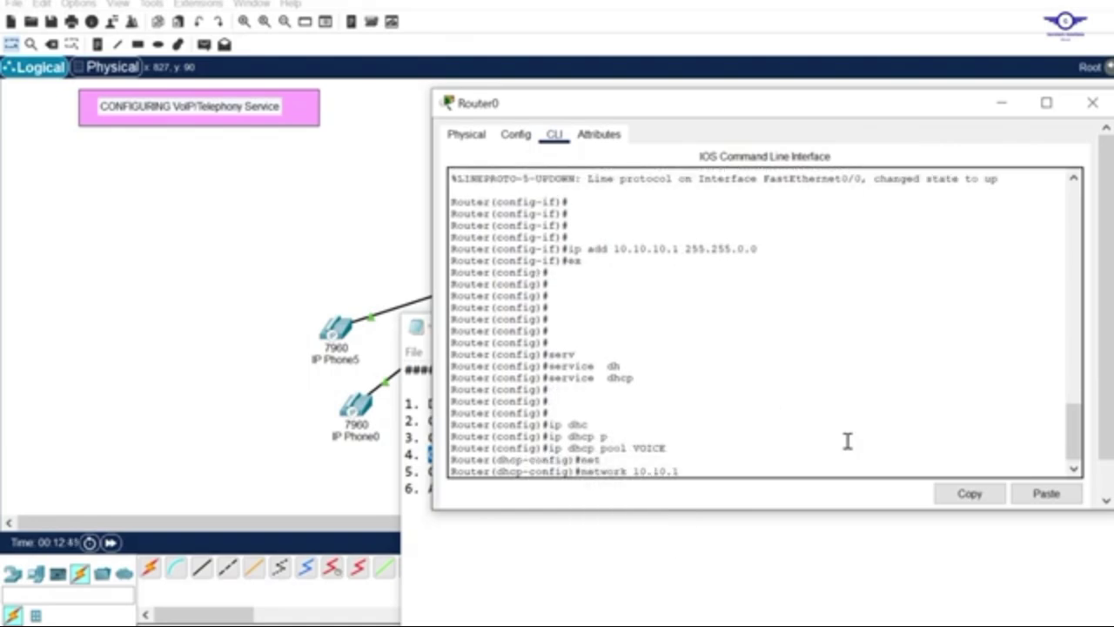
key("BackSpace")
type("10")
key("BackSpace")
type("10.0 255.255.255.0")
key("Return")
left_click_drag(758, 237, 731, 236)
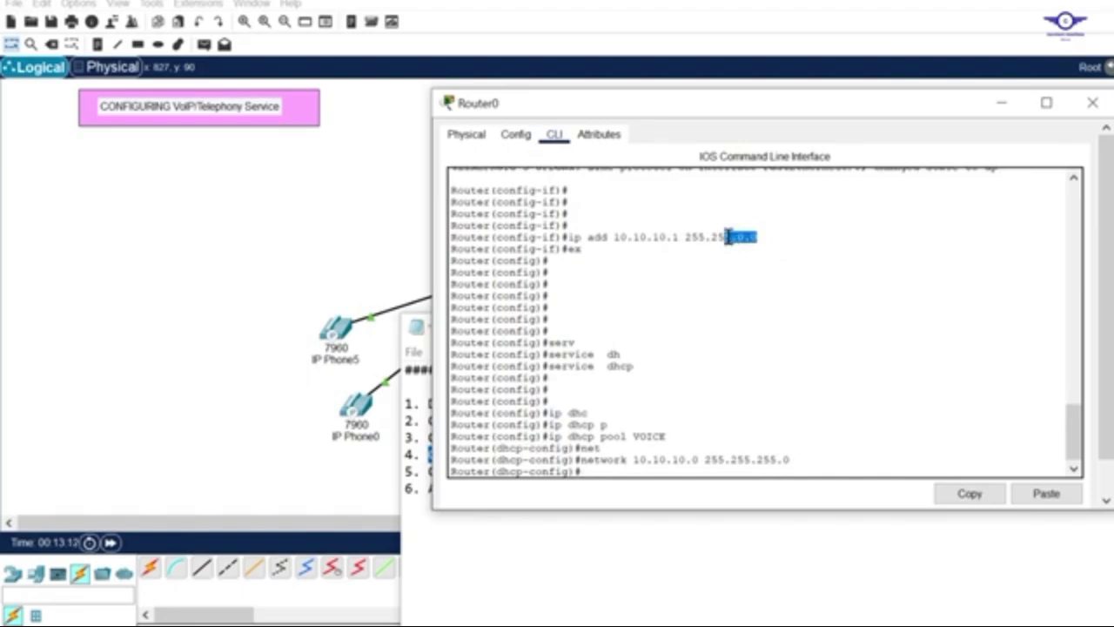
Step: Set the VOICE pool's default gateway with the command default-router 10.10.10.1
left_click(761, 465)
type("def")
key("Tab")
type("10.10.10.1")
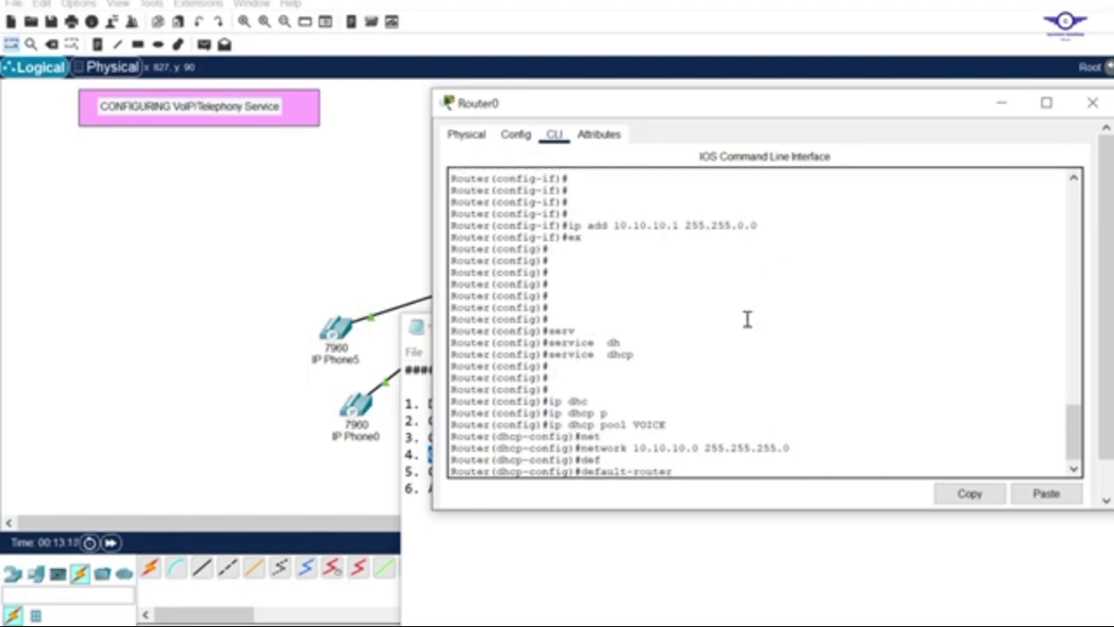
key("Return")
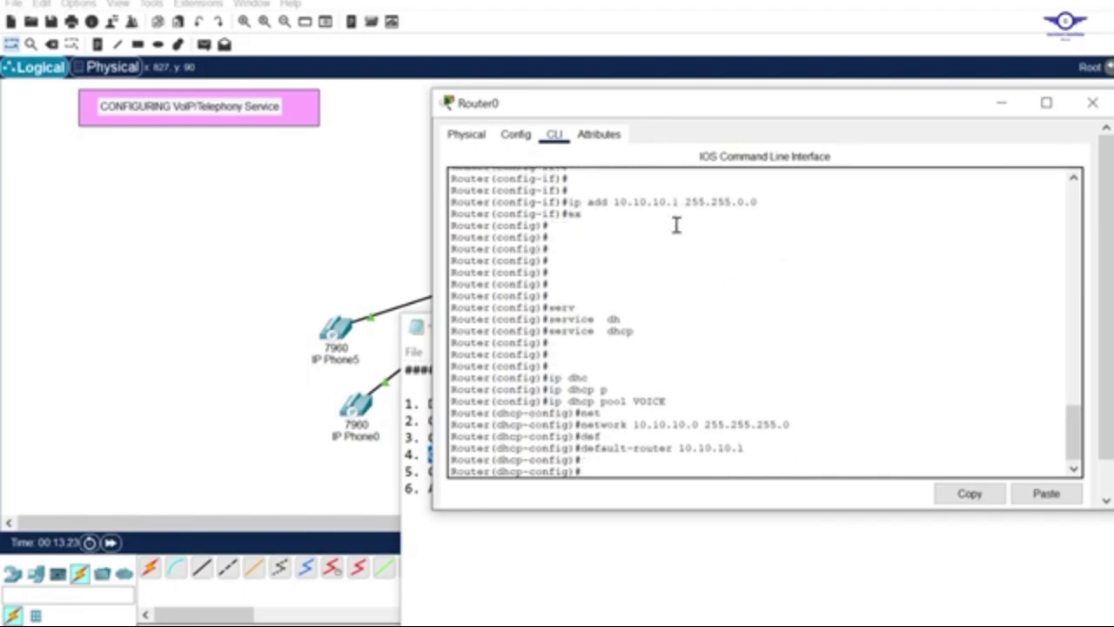
Step: Add DHCP option 150 to the VOICE pool with the command option 150 ip 10.10.10.1
type("opt")
key("Tab")
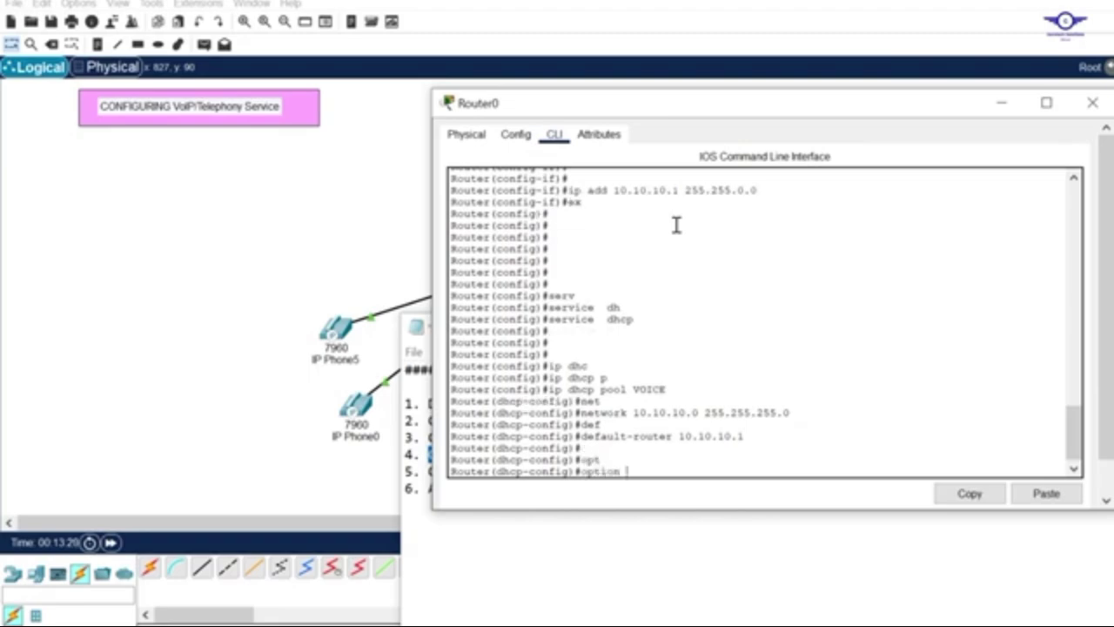
type("150 ?")
type("ip")
left_click_drag(747, 412, 679, 412)
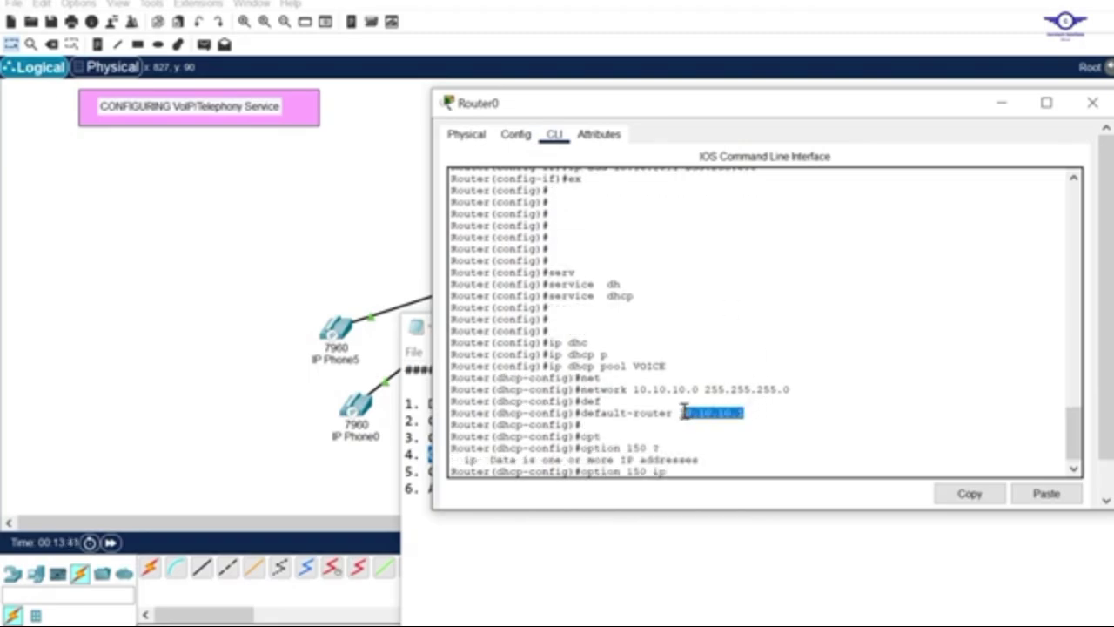
type("10.10.10.1")
key("Return")
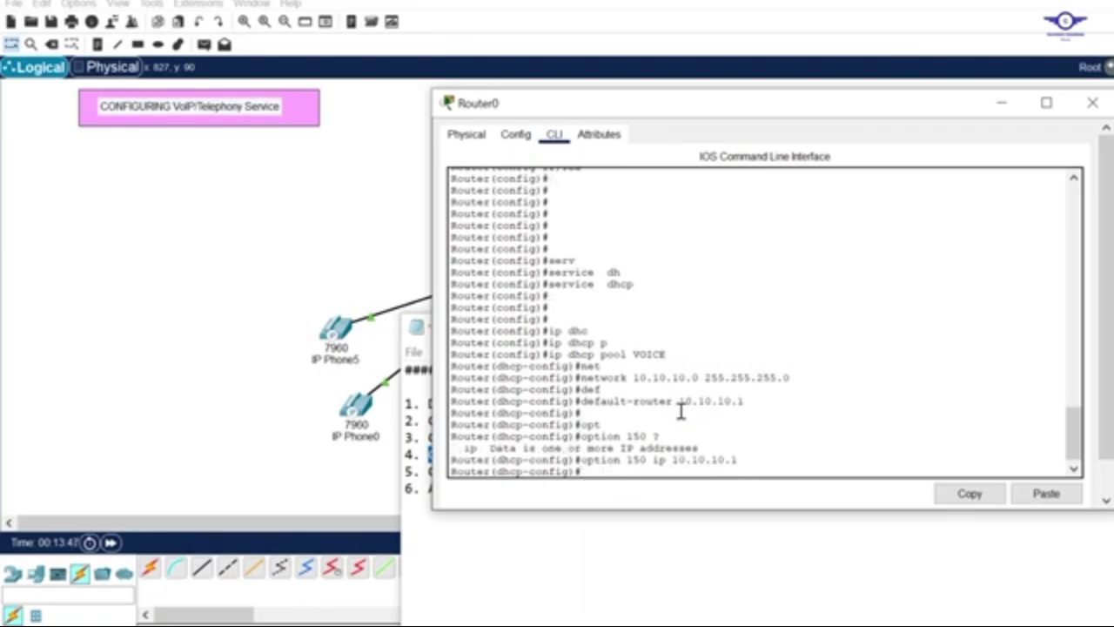
Step: Exit the DHCP pool configuration and save the router's configuration with do wr
type("ex")
key("Return")
type("do wr")
key("Return")
Step: Copy the earlier ip add command for fa0/0 from the router's console history
scroll(741, 327, "up", 7)
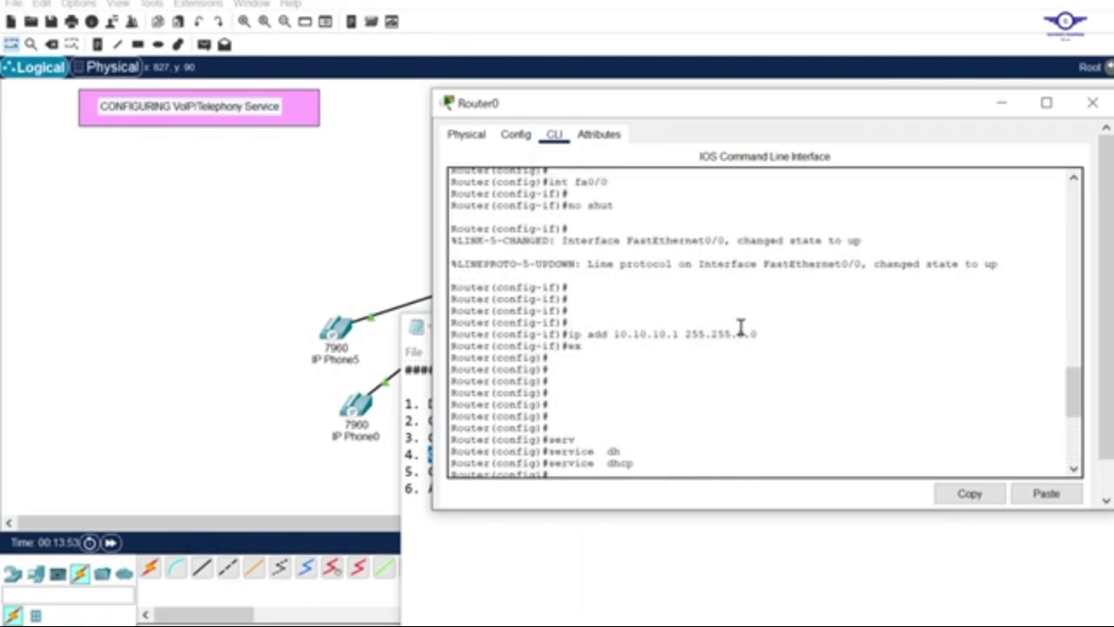
left_click_drag(759, 334, 563, 333)
left_click(971, 496)
scroll(732, 453, "down", 7)
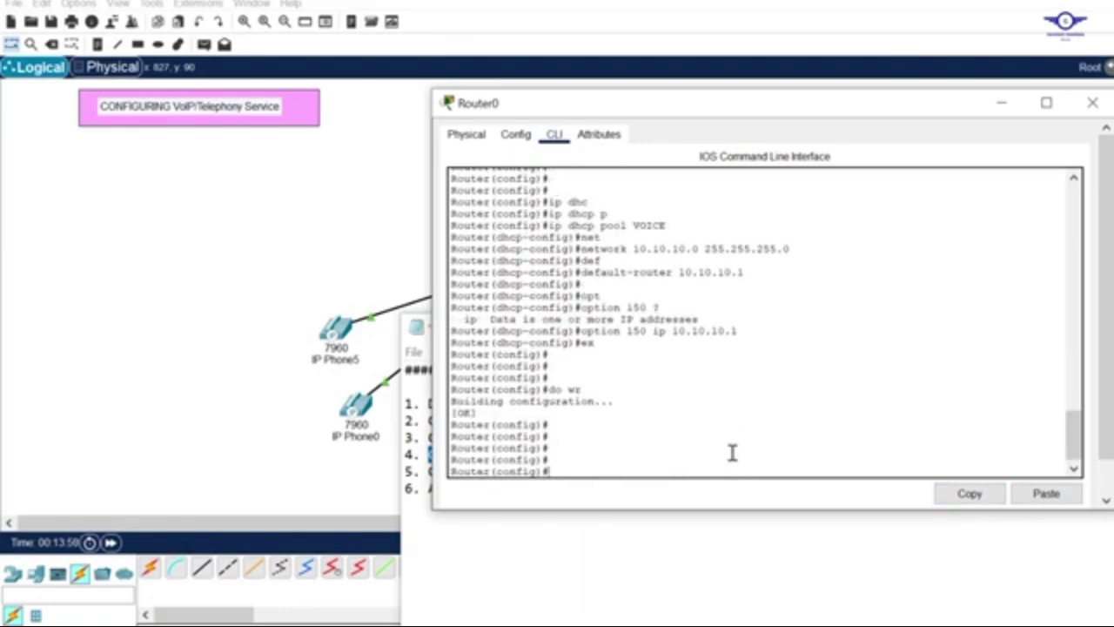
Step: Readdress the router's fa0/0 with ip add 10.10.10.1 255.255.255.0 and exit to global configuration mode
type("int fa0/0")
key("Return")
type("ip")
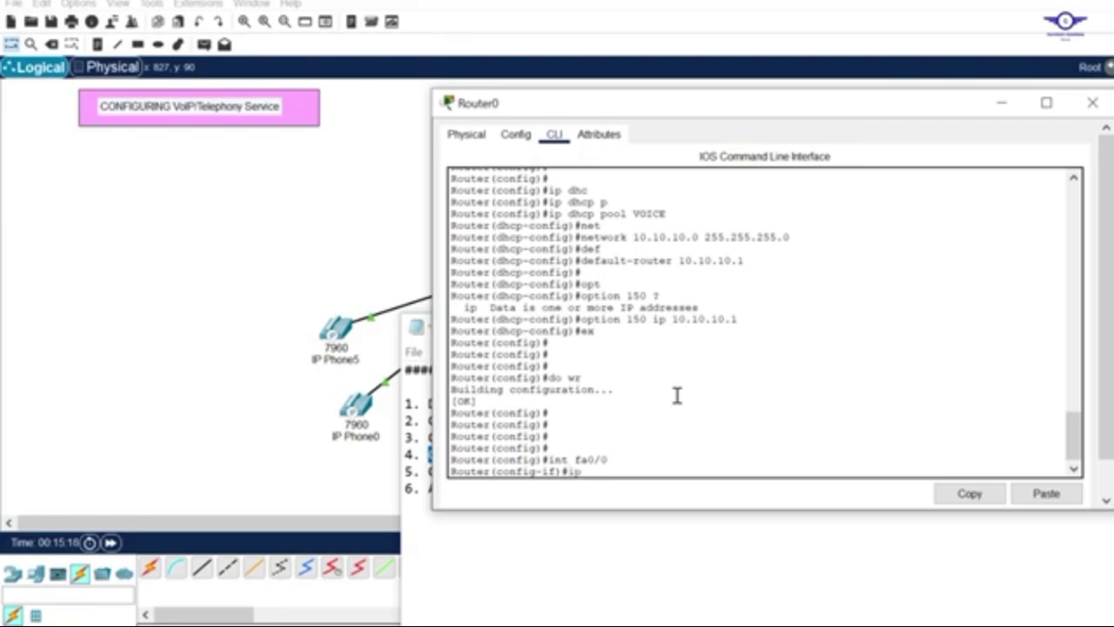
left_click(1046, 493)
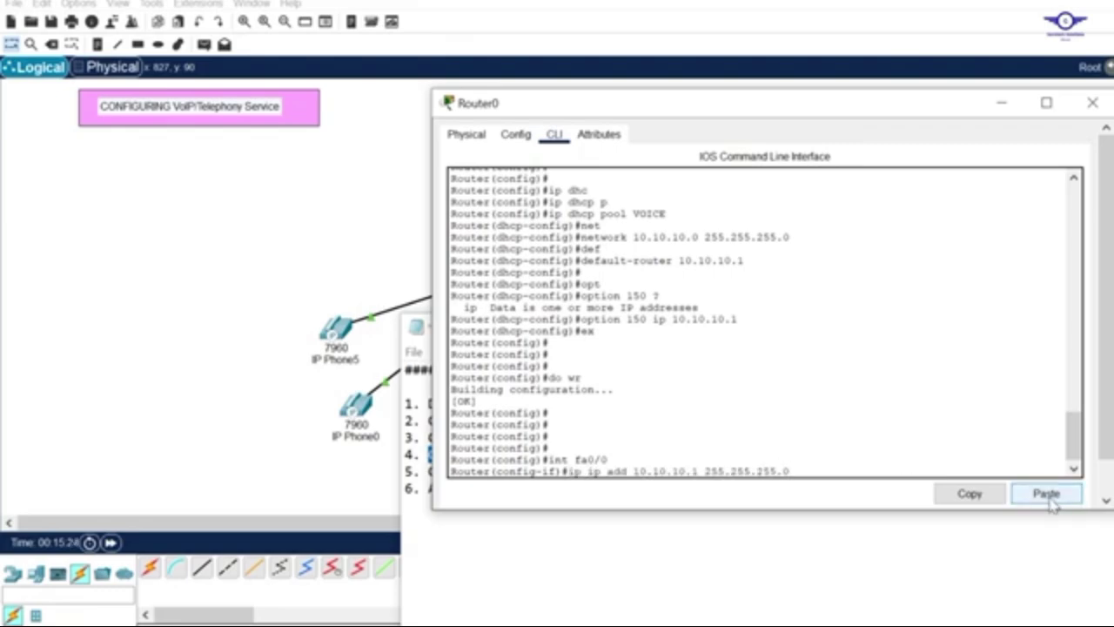
key("BackSpace")
key("BackSpace")
key("BackSpace")
key("Return")
key("Return")
key("Return")
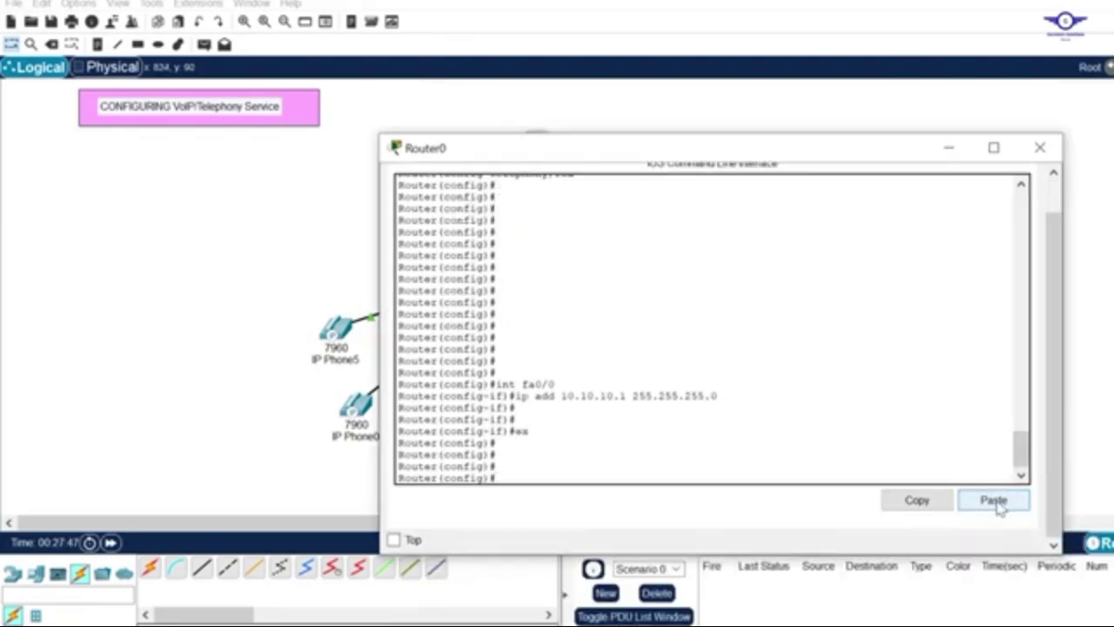
left_click_drag(717, 397, 630, 394)
left_click(702, 397)
Step: Reread the config-guide.txt item in Notepad on configuring the telephony service, and return to the router's command line
left_click(949, 147)
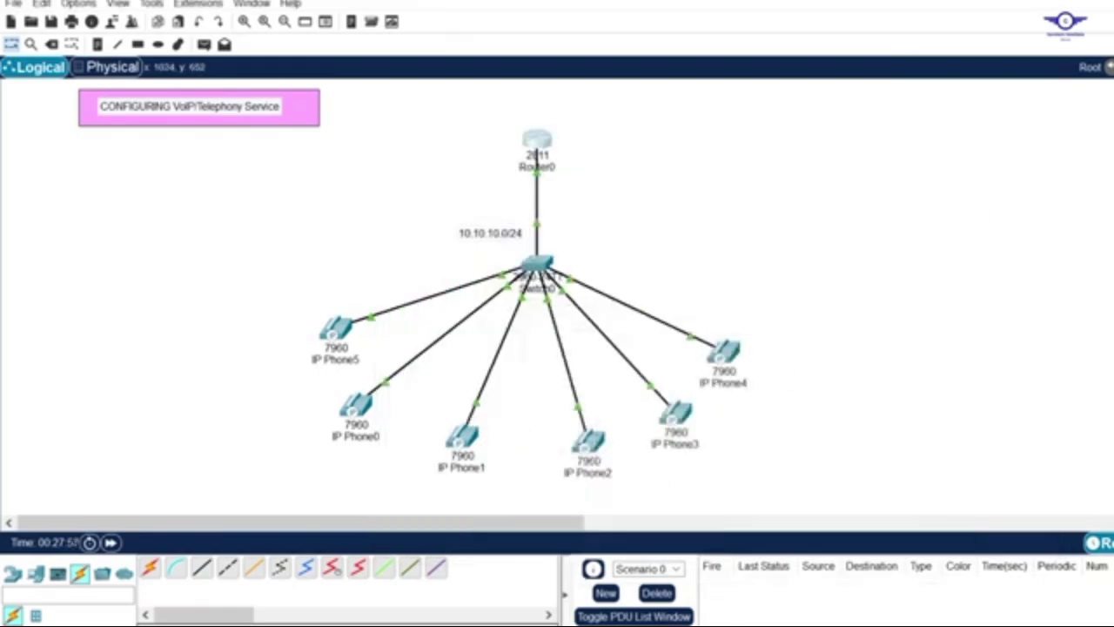
key("alt+Tab")
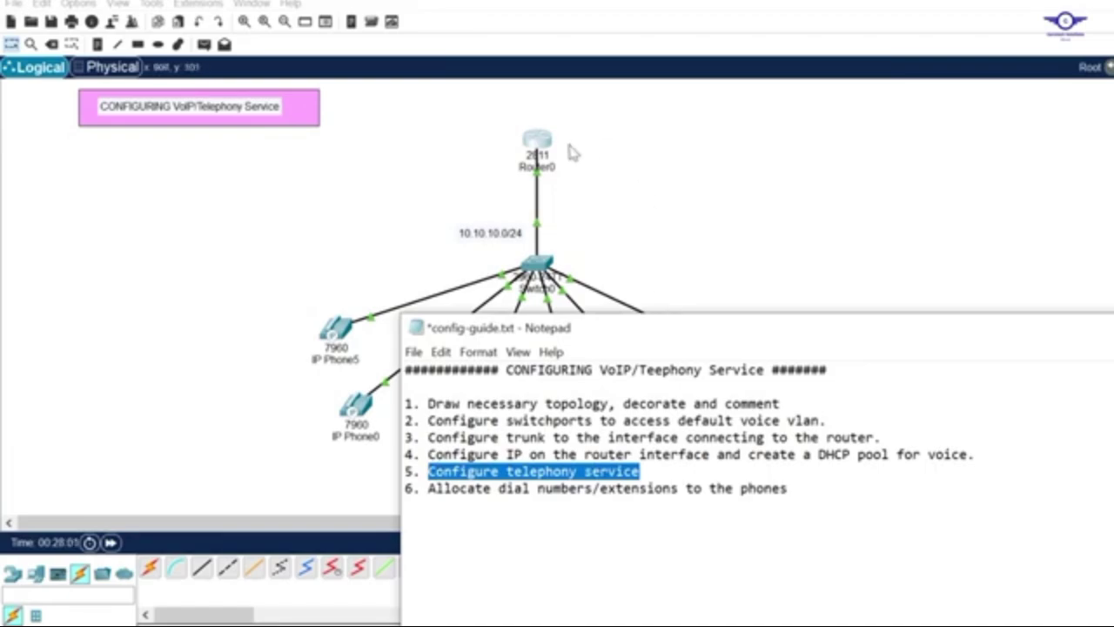
left_click(537, 142)
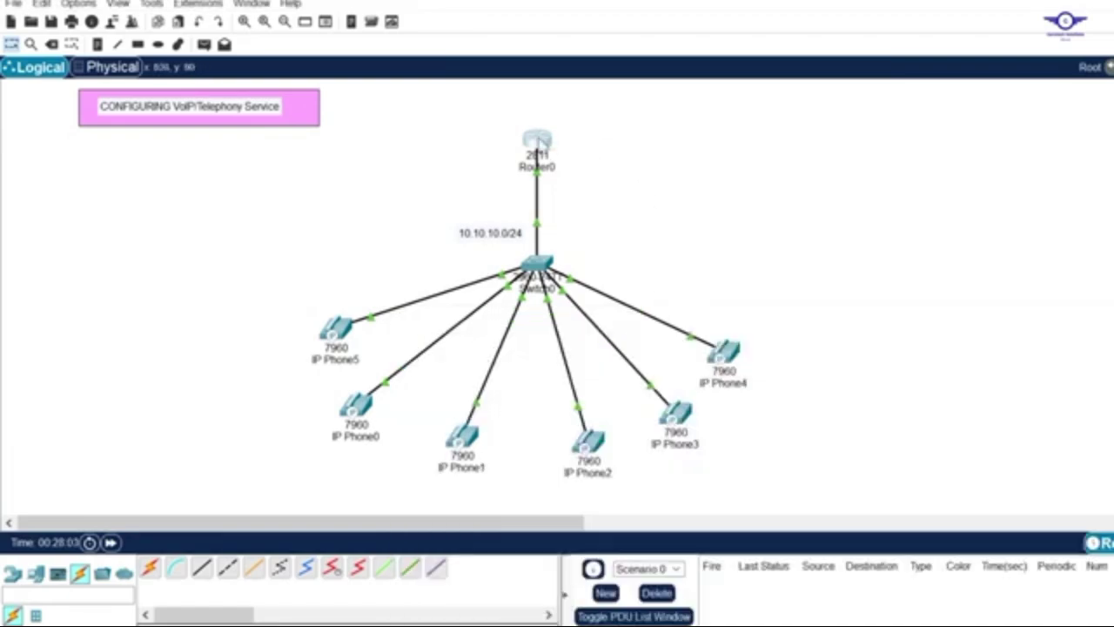
left_click_drag(664, 7, 749, 111)
scroll(741, 486, "up", 10)
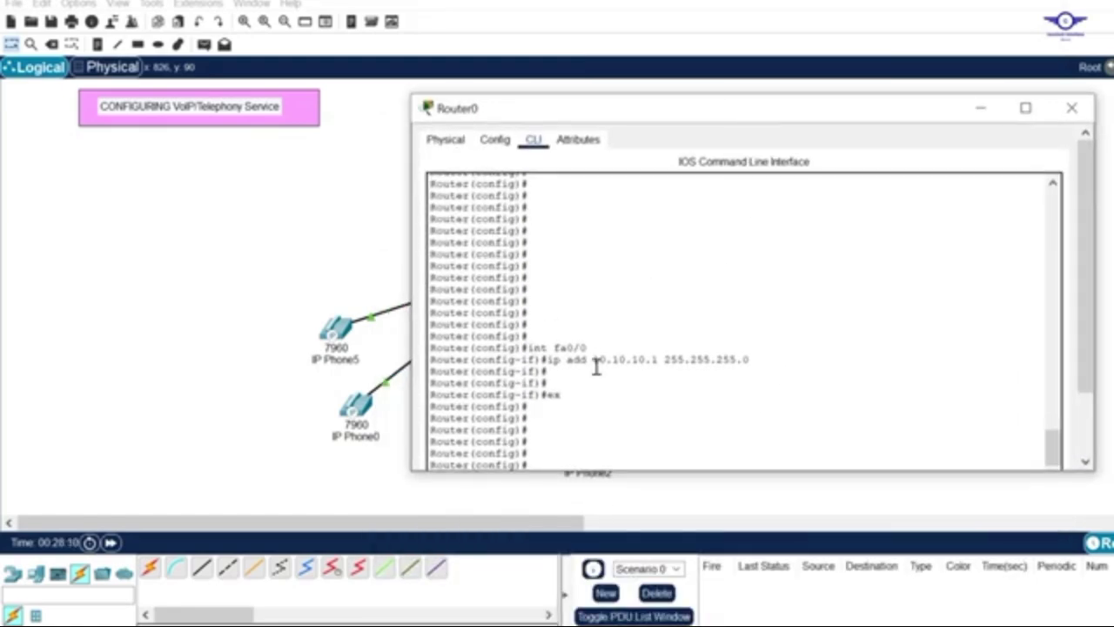
Step: Enter the router's telephony configuration mode with the command telephony-service
type("telep")
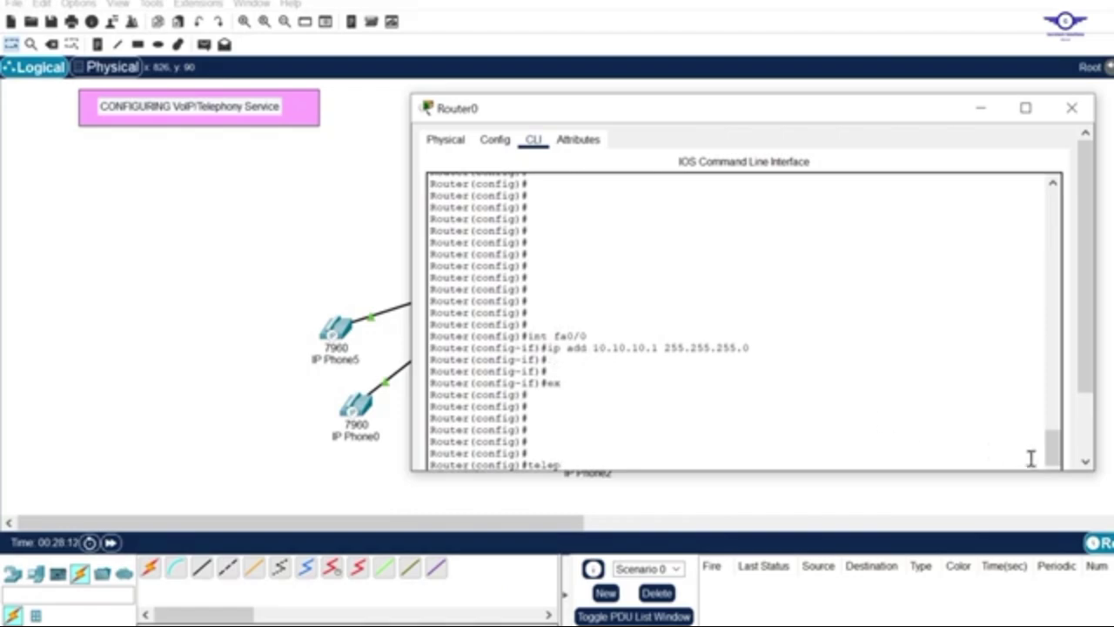
key("Tab")
key("Tab")
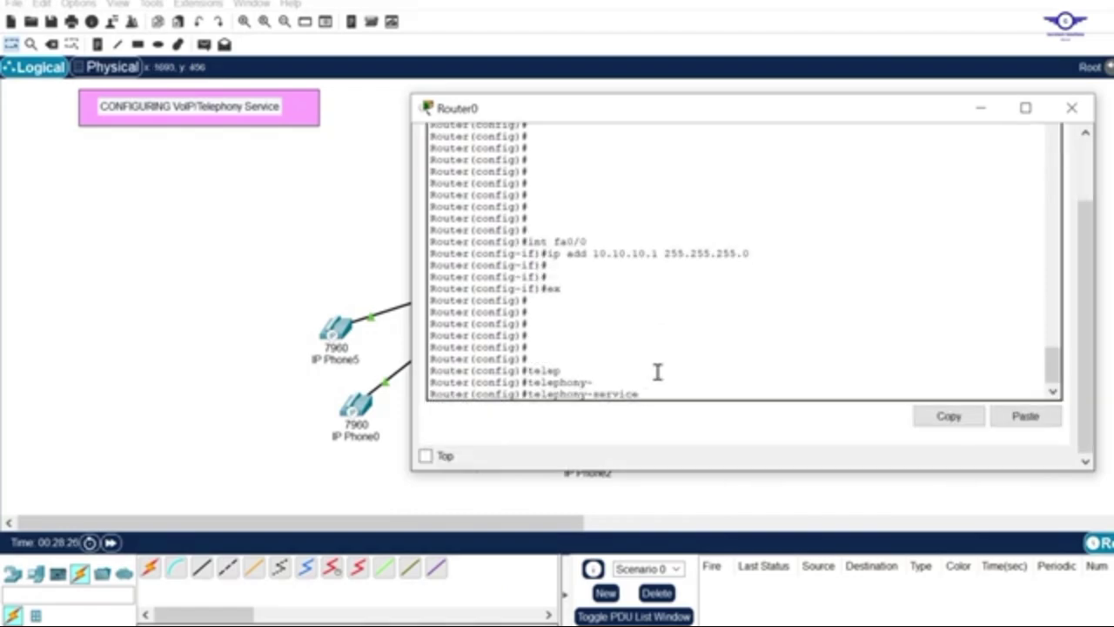
key("Return")
key("Return")
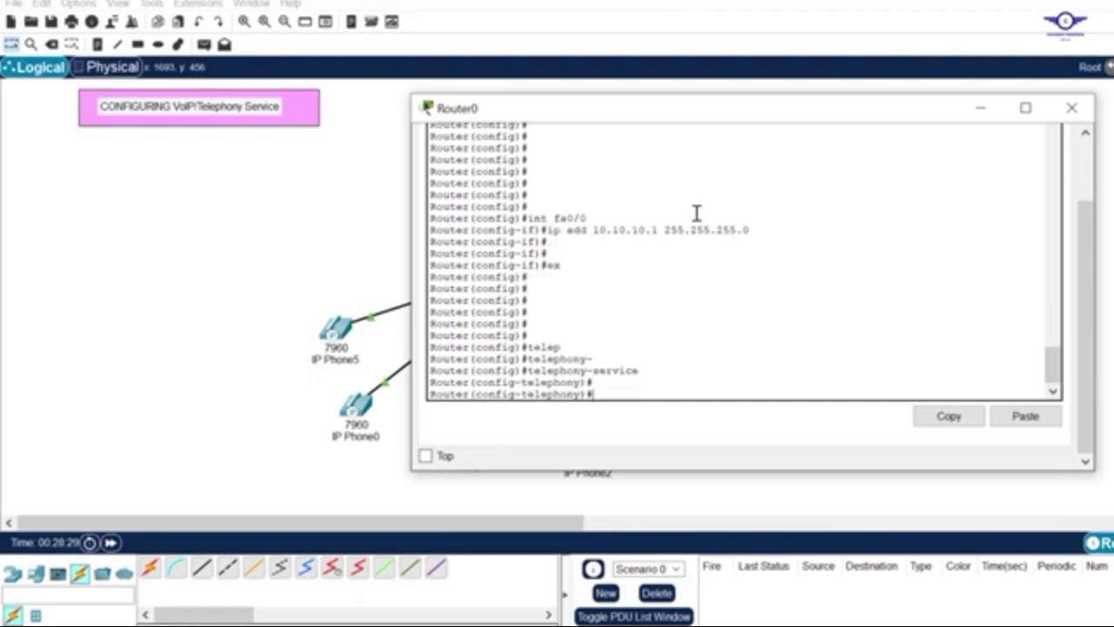
left_click_drag(583, 383, 533, 383)
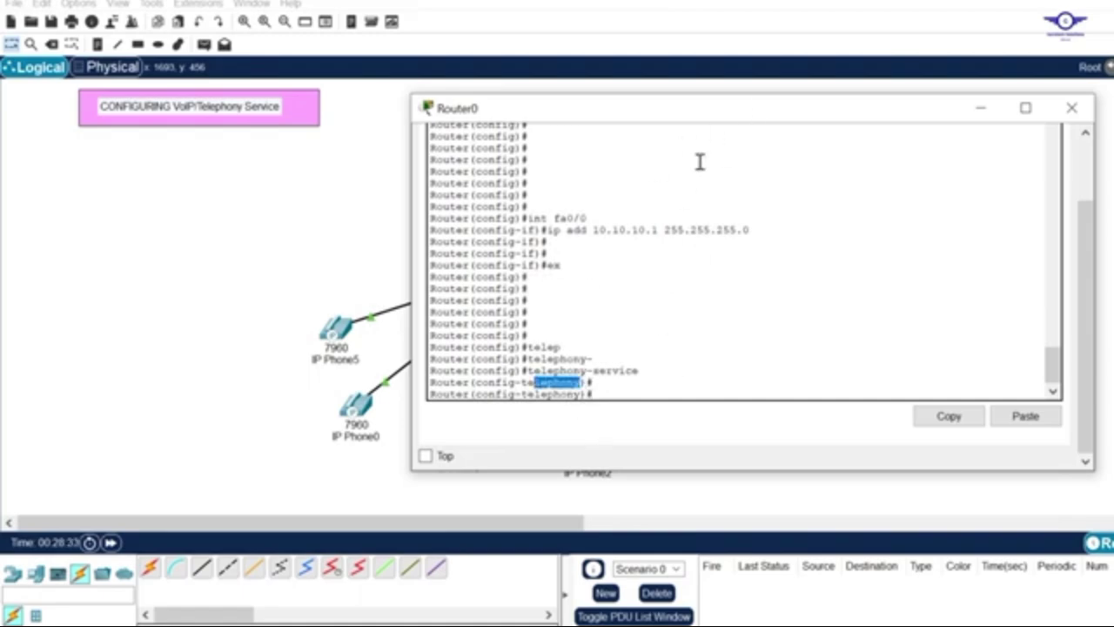
left_click_drag(709, 116, 667, 139)
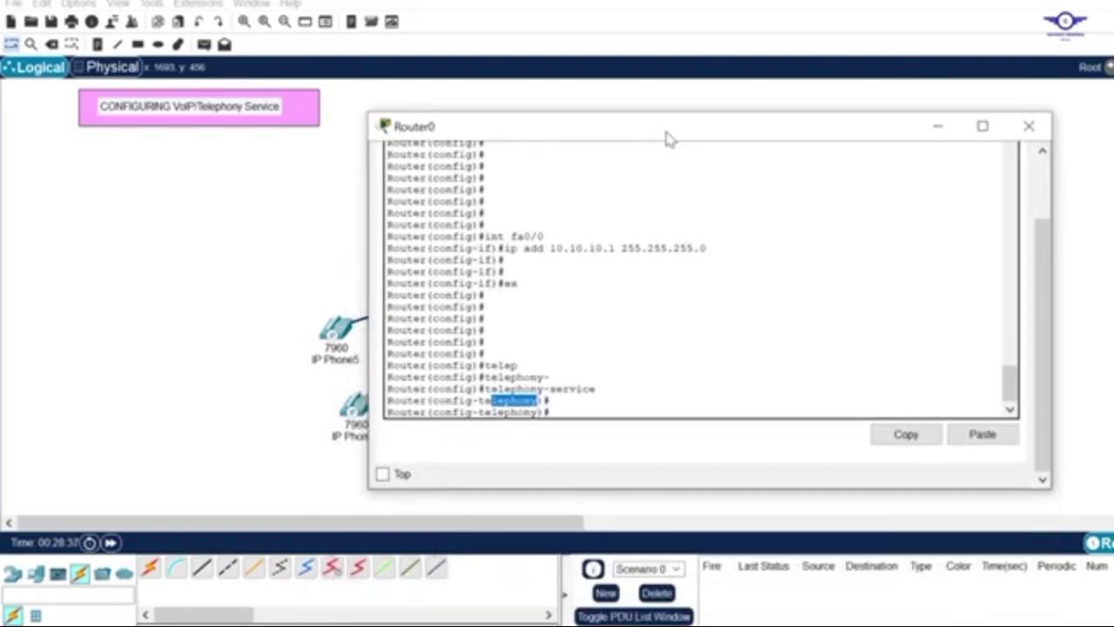
Step: Limit the telephony service to six phones with the command max-ephones 6
left_click(590, 386)
type("ma")
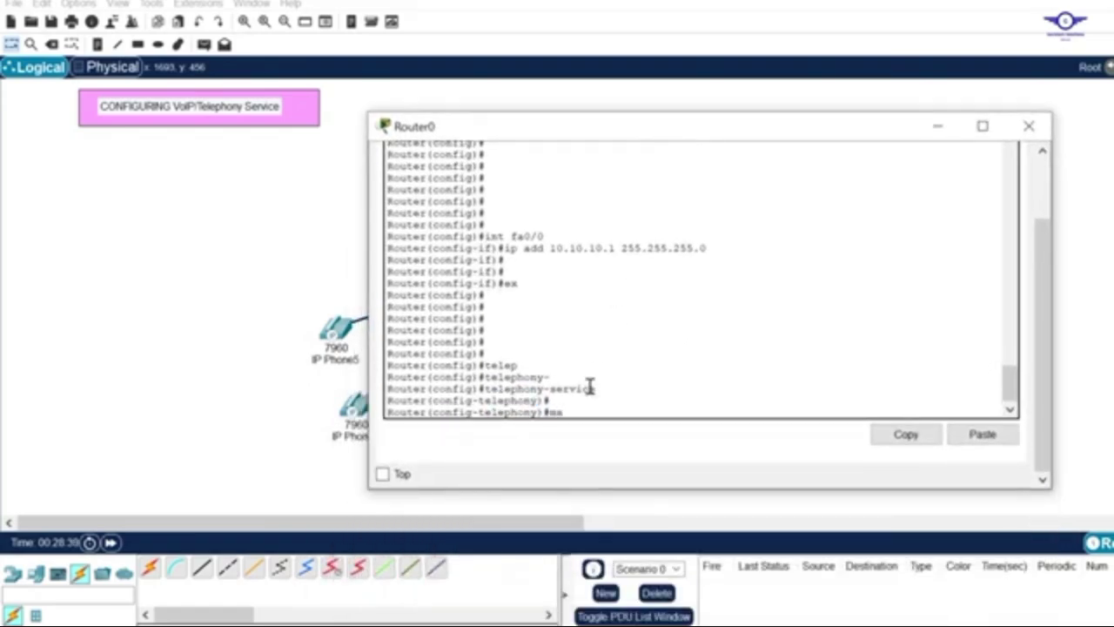
type("x-ep")
key("Tab")
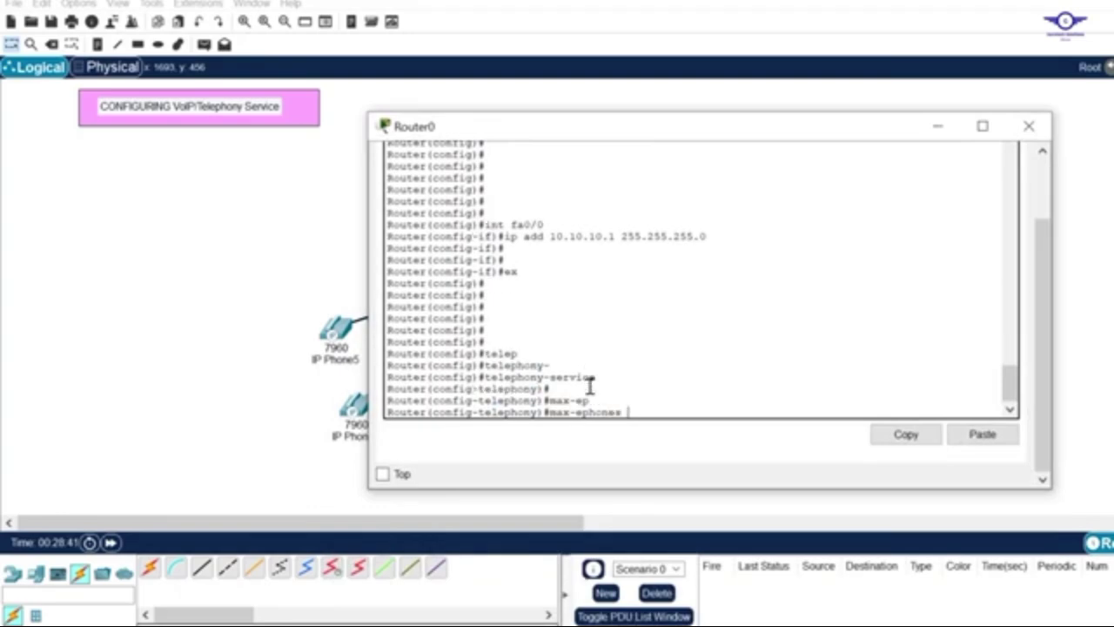
type("6")
key("Return")
key("Return")
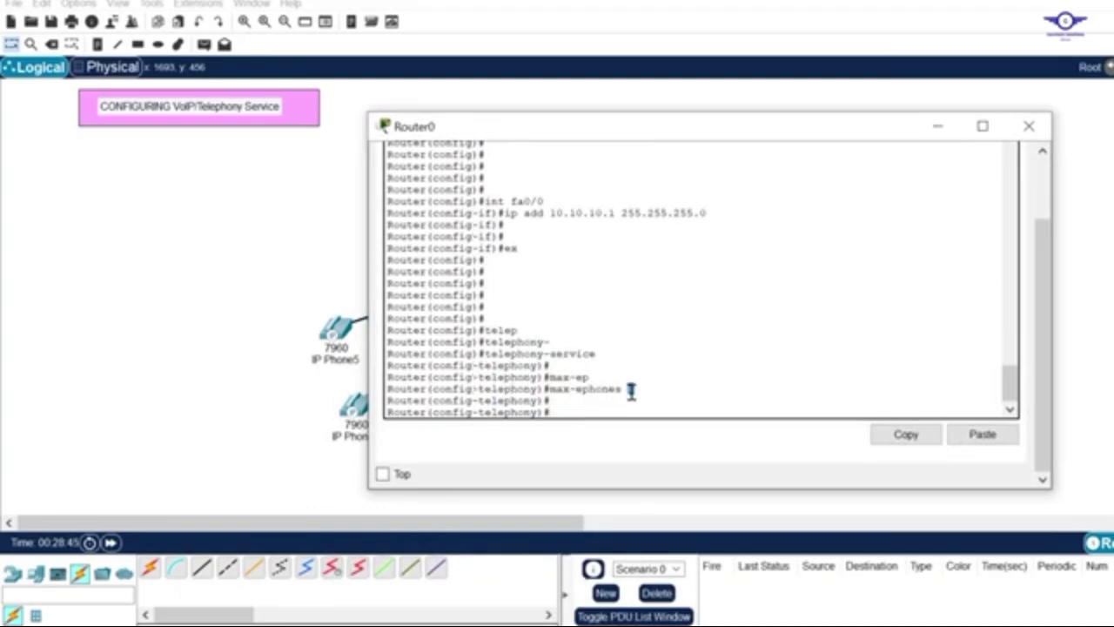
double_click(630, 391)
Step: Set the maximum number of directory numbers with the command max-dn 6
type("max-d")
key("Tab")
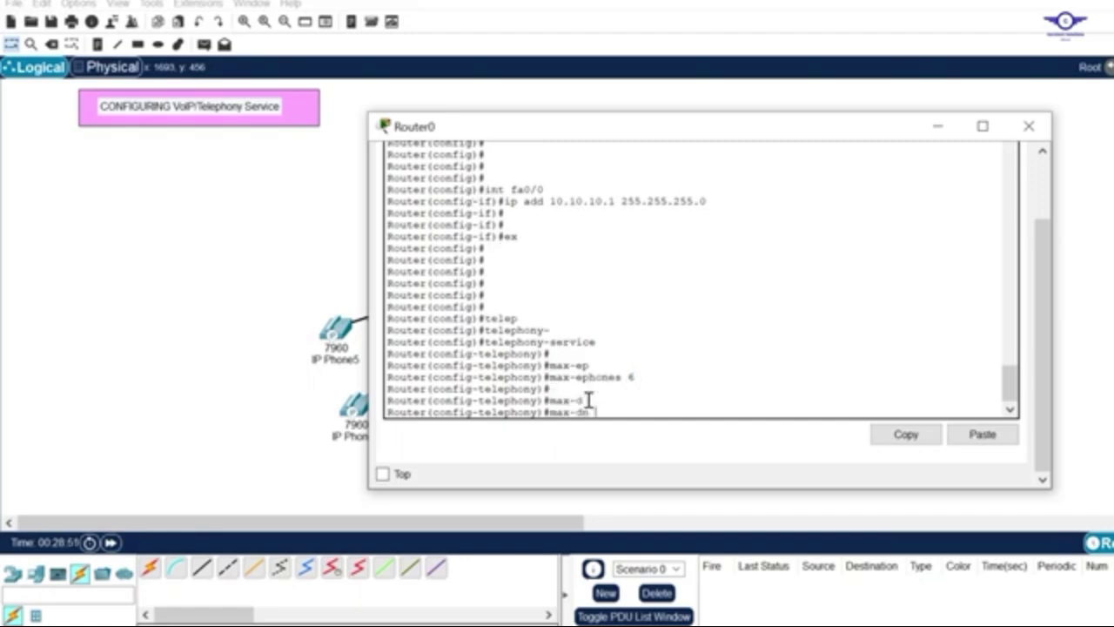
type("6")
key("Return")
key("Return")
key("Return")
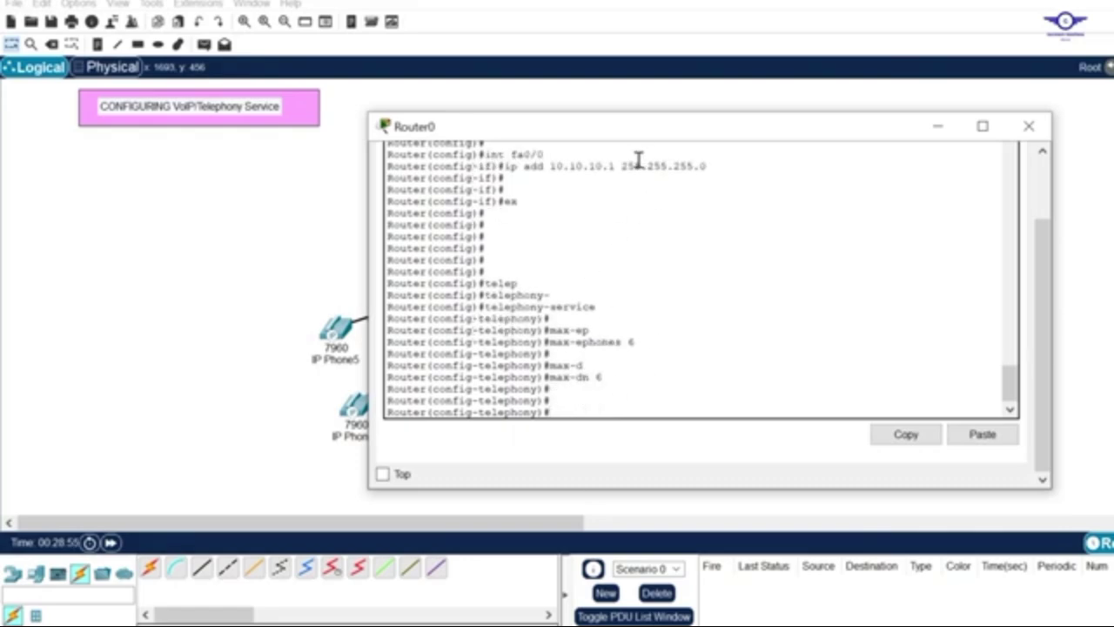
Step: Set the telephony service's source address and port with ip source-address 10.10.10.1 port 2000
left_click_drag(615, 165, 544, 166)
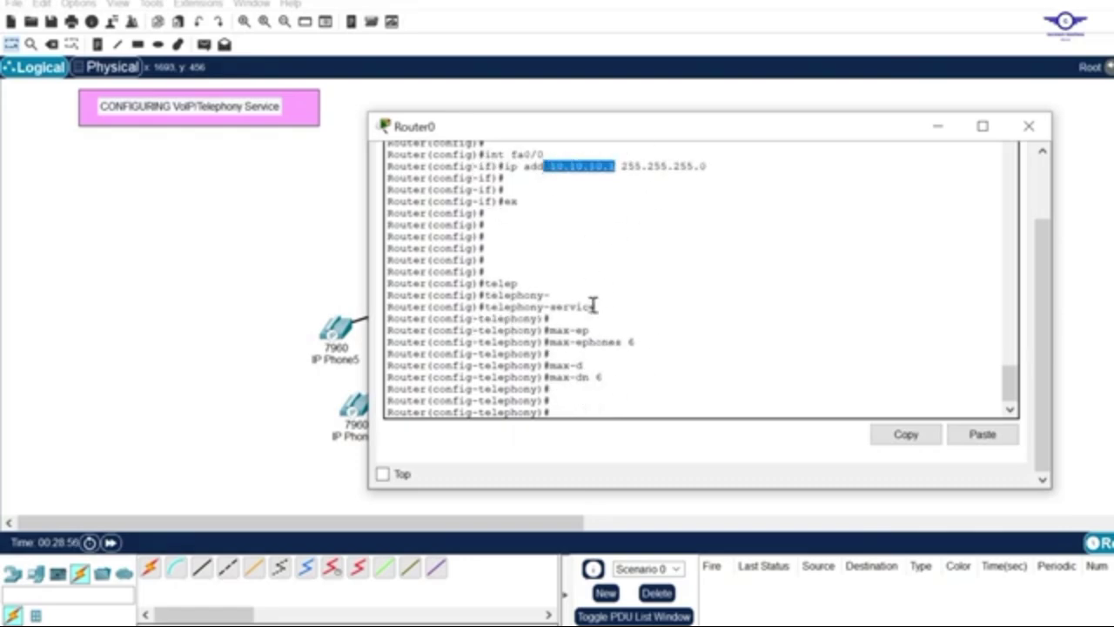
left_click(592, 396)
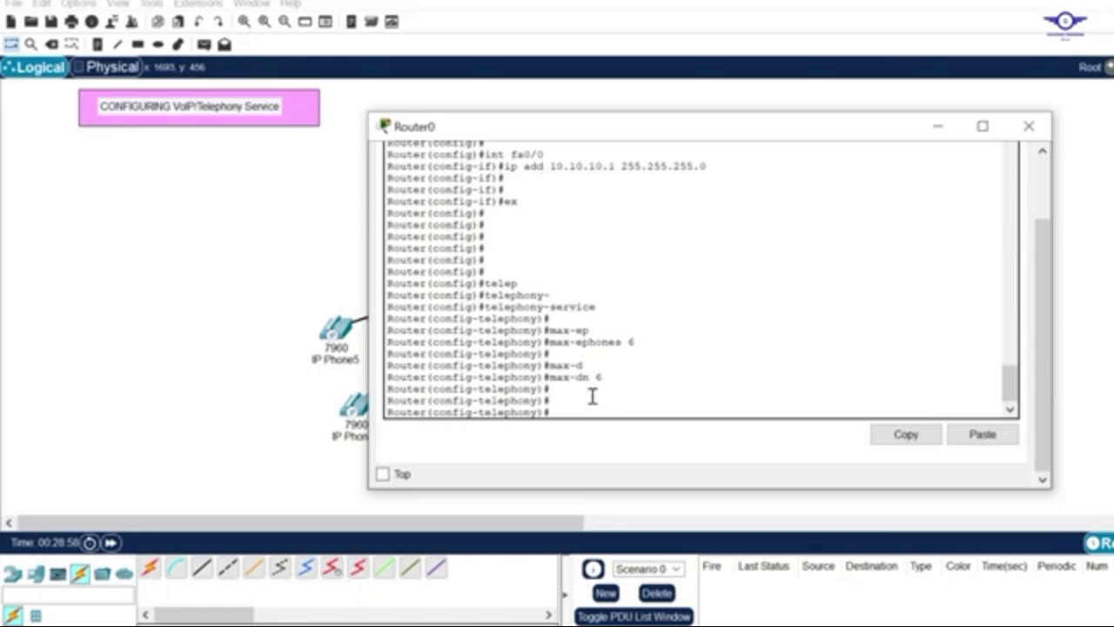
type("ip sou")
key("Tab")
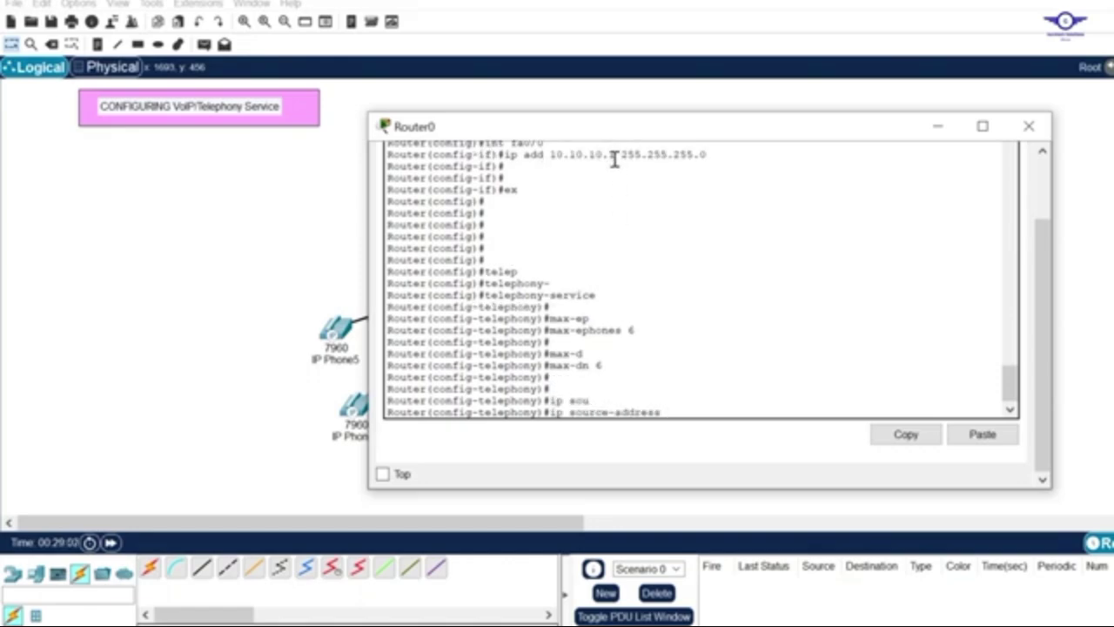
type("10.10.10.1 po")
key("Tab")
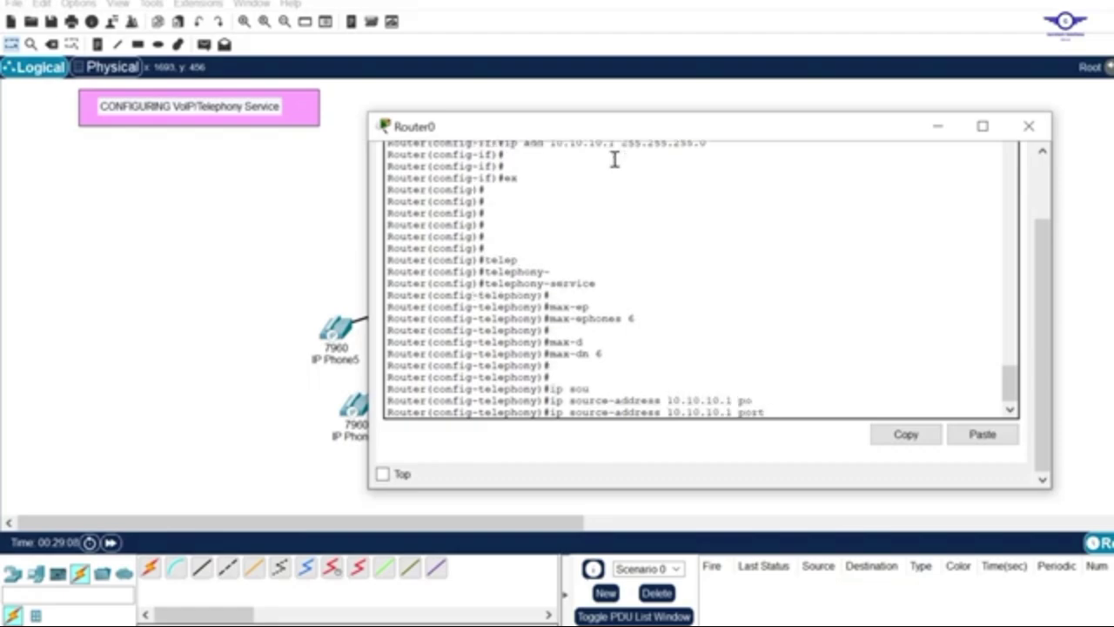
type("2000")
left_click_drag(807, 413, 550, 410)
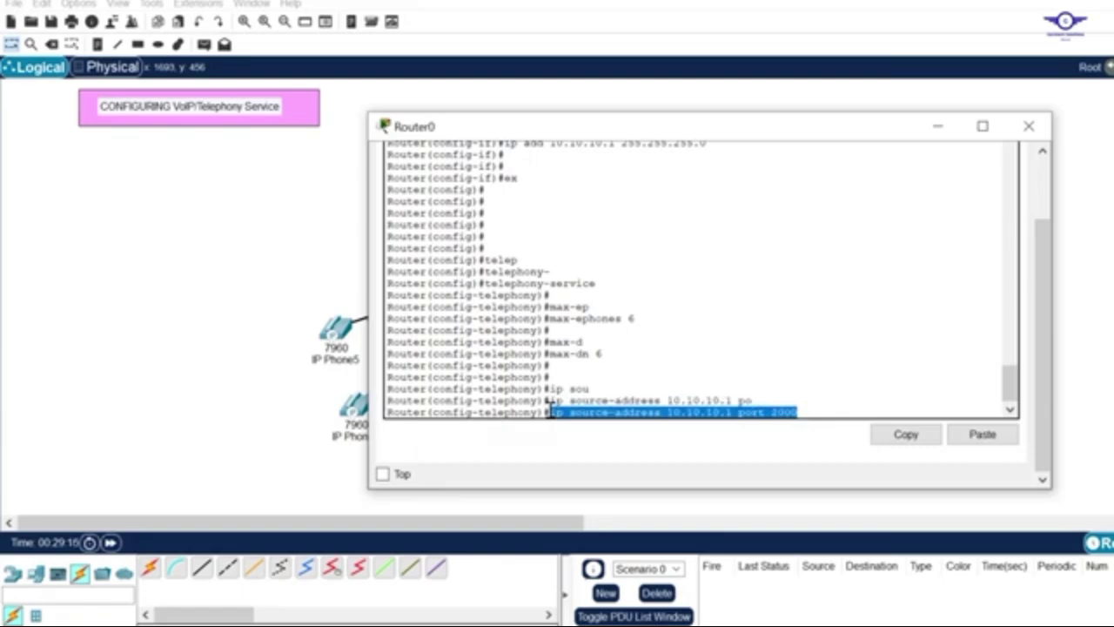
key("Return")
key("Return")
Step: Auto-assign the phone lines in the telephony service with the command auto assign 1 to 6
scroll(639, 354, "up", 2)
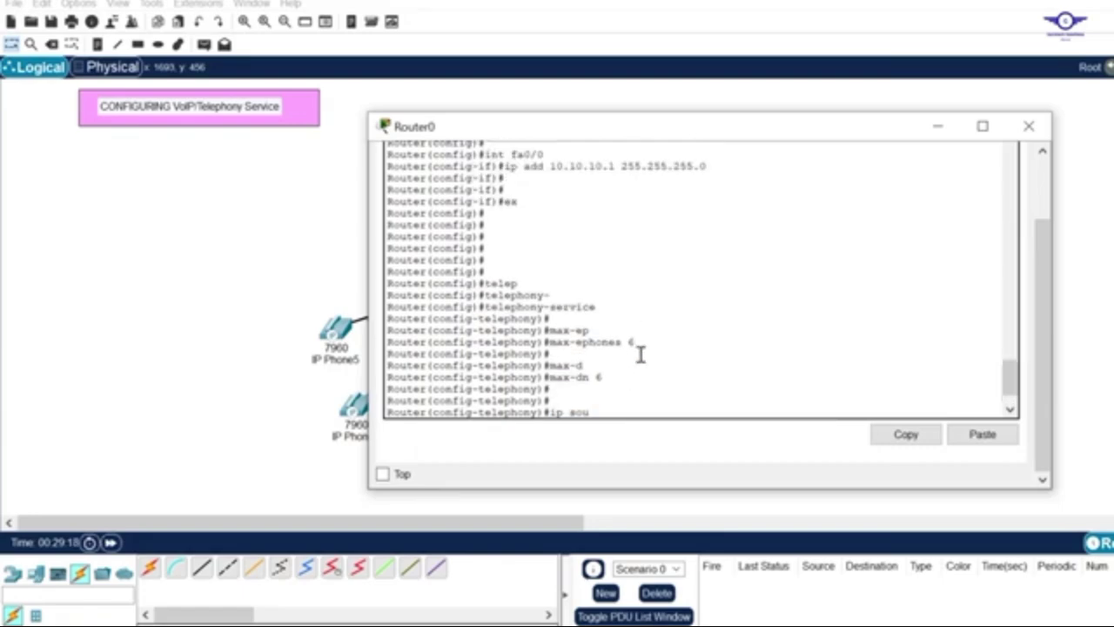
scroll(639, 354, "down", 2)
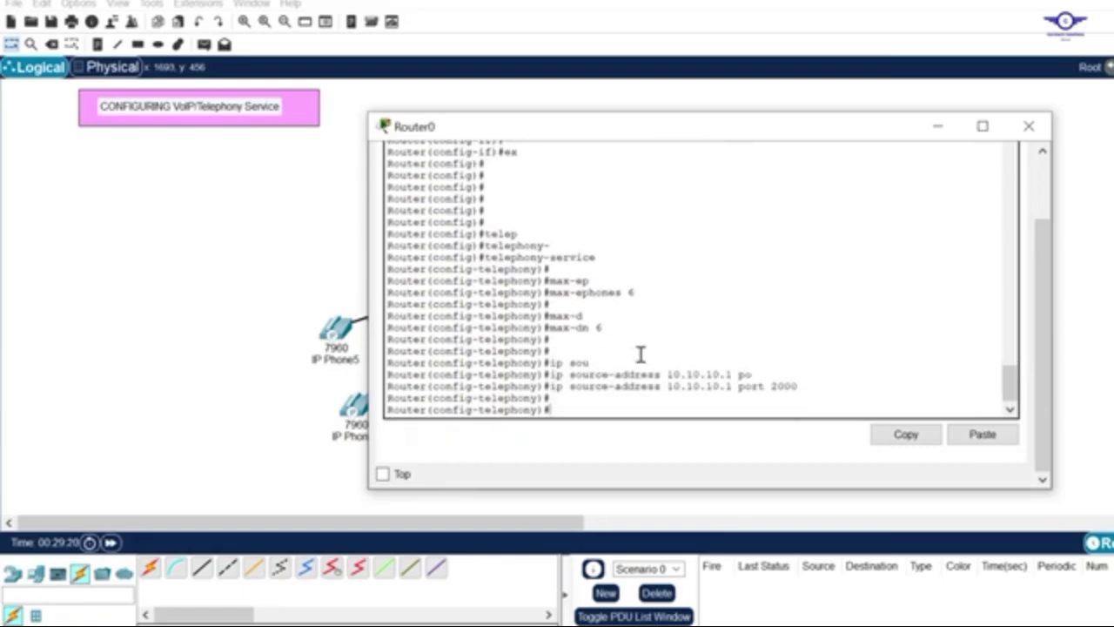
type("aut")
key("Tab")
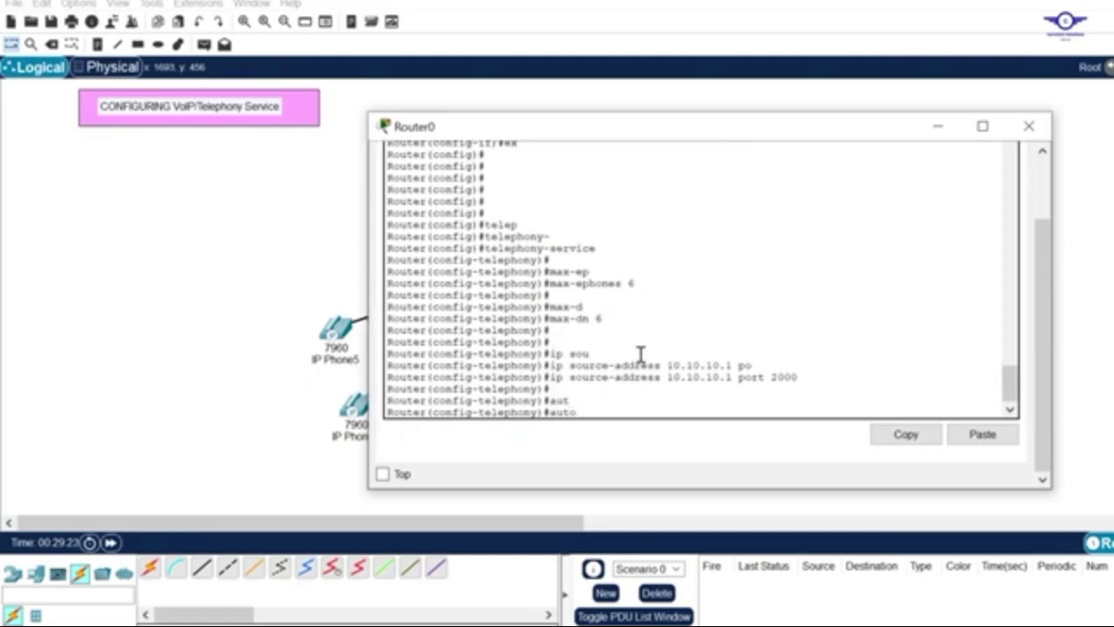
type("a")
key("Tab")
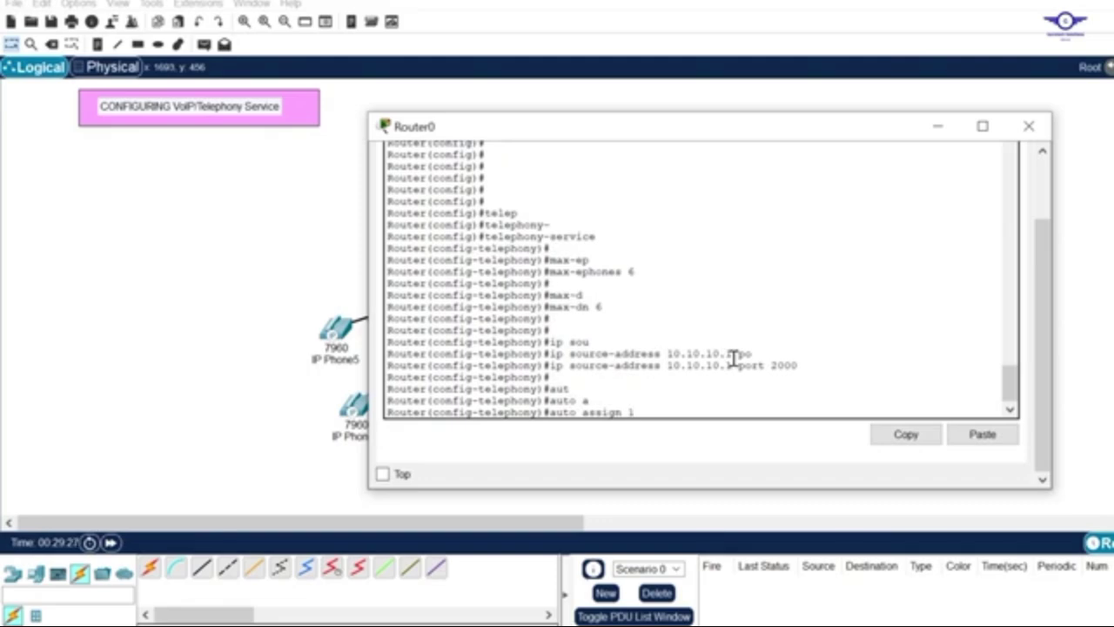
type("1 to 6")
key("Return")
Step: Exit telephony configuration mode and save the router's configuration with the command do wr
type("exit")
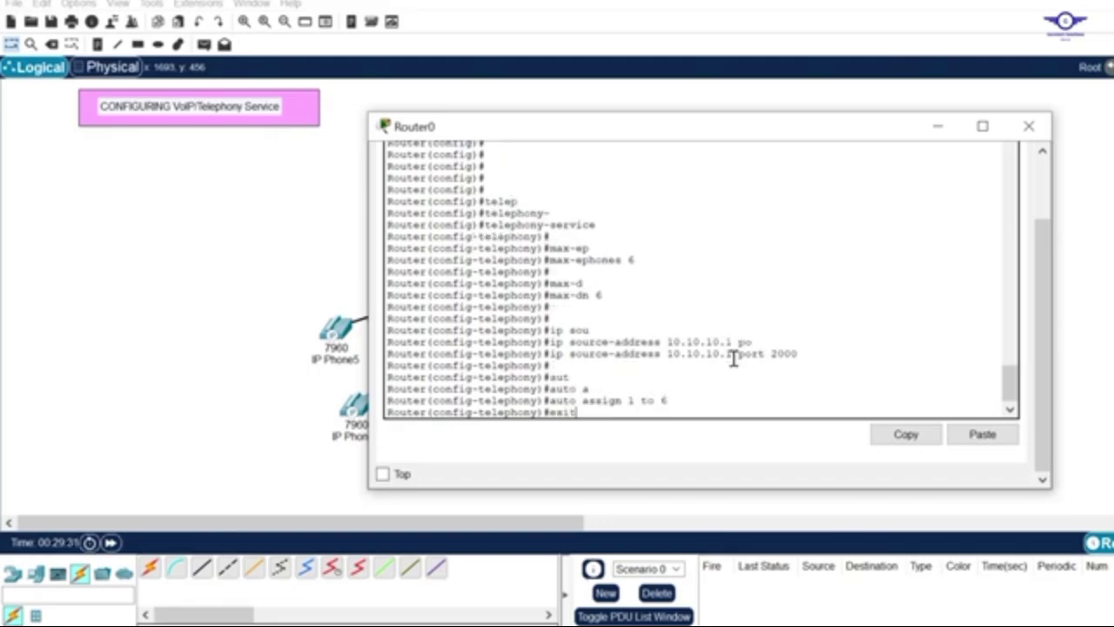
key("Return")
key("Return")
key("Return")
key("Return")
key("Return")
key("Return")
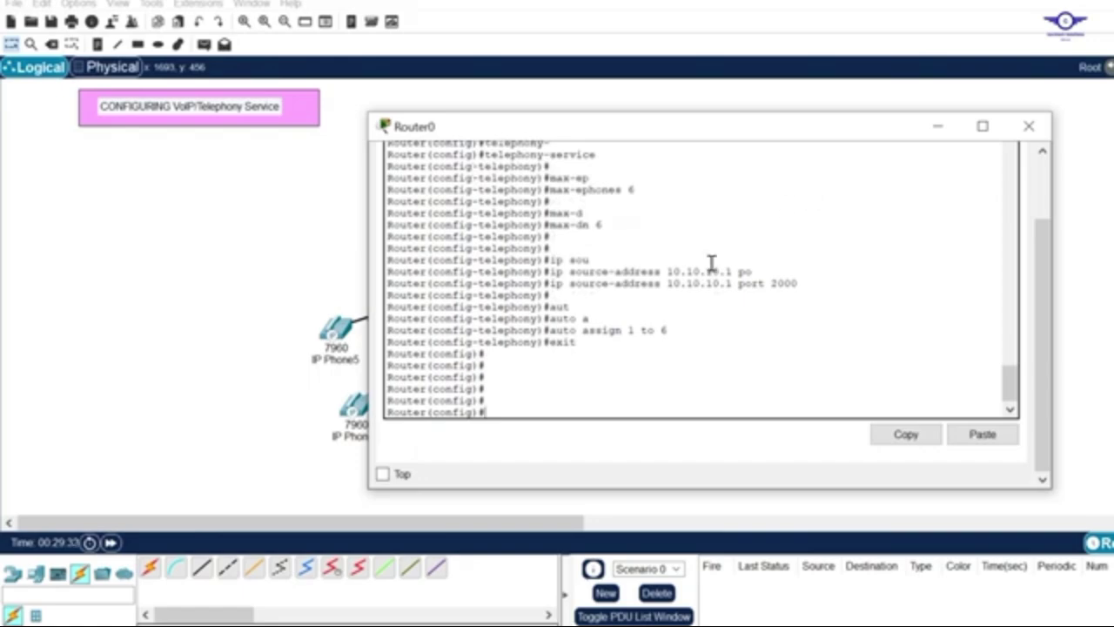
type("do wr")
key("Return")
key("Return")
key("Return")
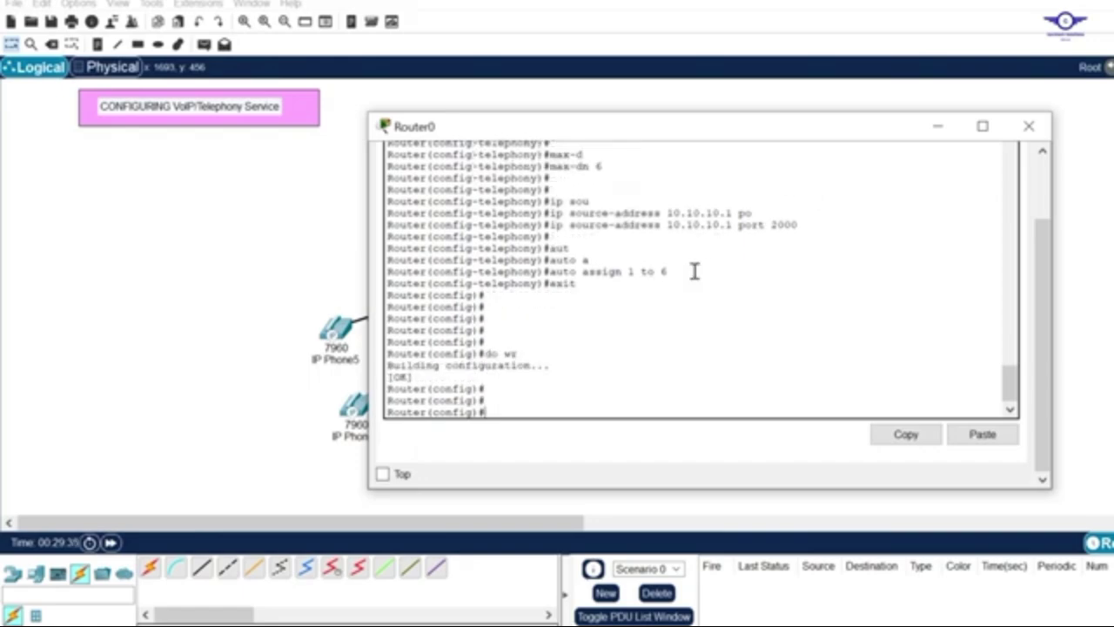
Step: Review the entered telephony commands in the router's console, from telephony-service through auto assign to the saved configuration
scroll(694, 272, "up", 4)
scroll(694, 272, "down", 1)
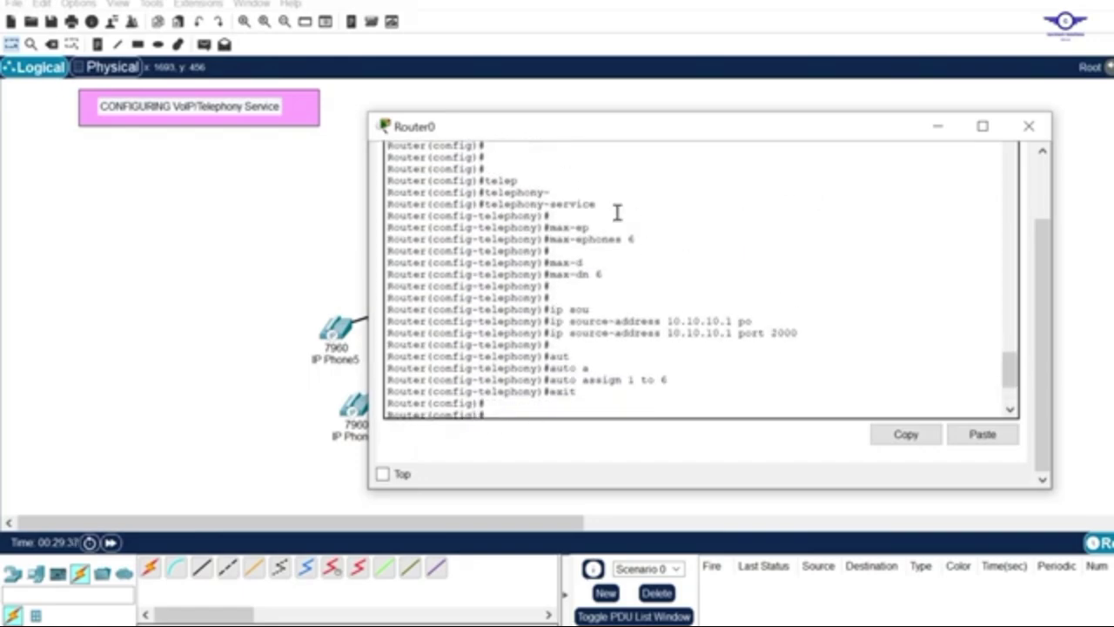
left_click_drag(602, 203, 496, 206)
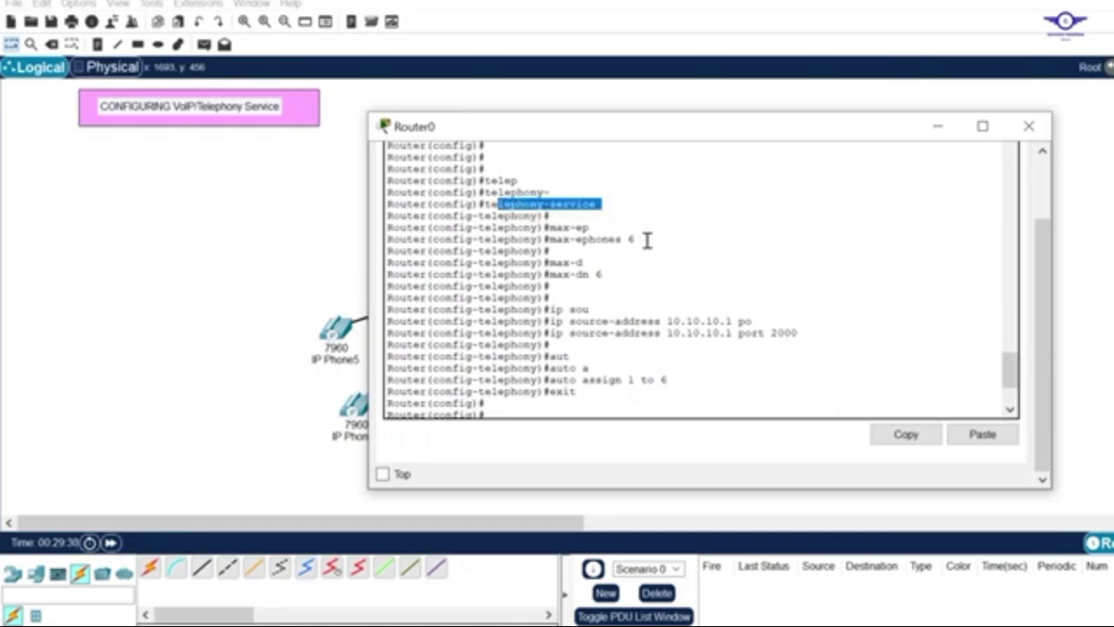
left_click(649, 238)
left_click_drag(649, 239, 570, 277)
left_click(608, 274)
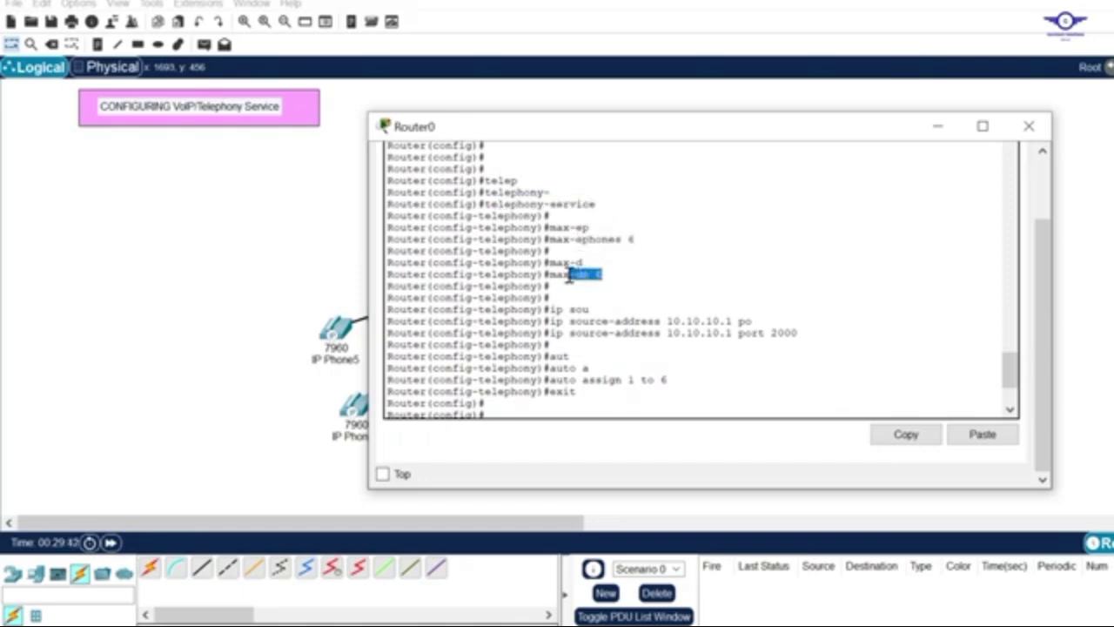
mouse_move(753, 322)
left_mouse_down()
mouse_move(554, 344)
mouse_move(571, 333)
mouse_move(805, 331)
mouse_move(737, 332)
left_mouse_up()
left_click(795, 329)
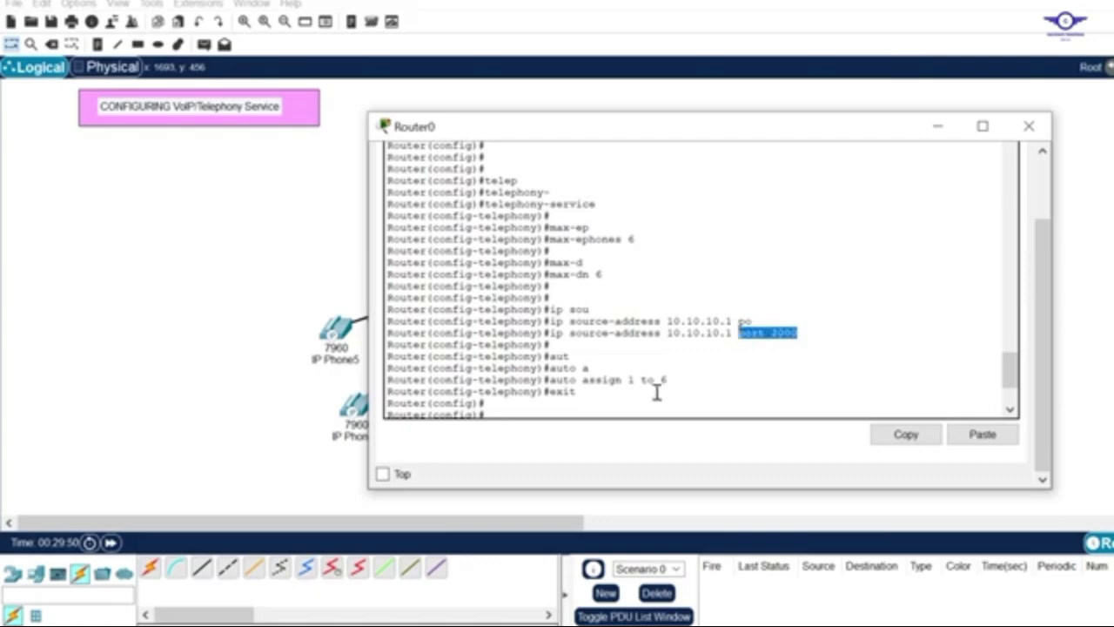
left_click_drag(681, 388, 547, 381)
scroll(692, 380, "down", 1)
scroll(692, 380, "down", 2)
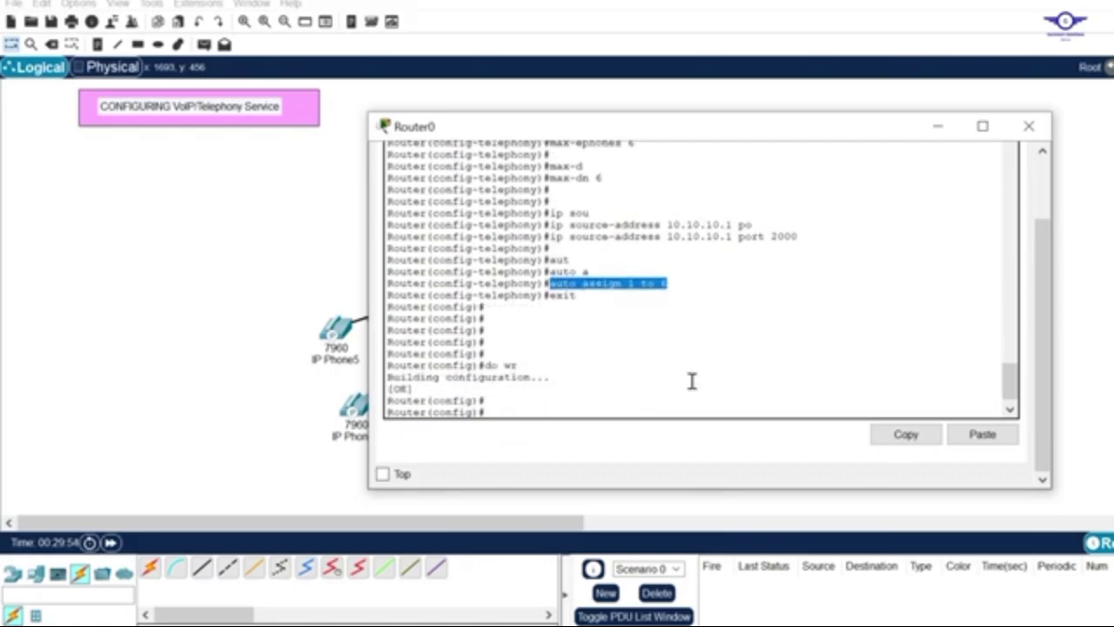
left_click(581, 380)
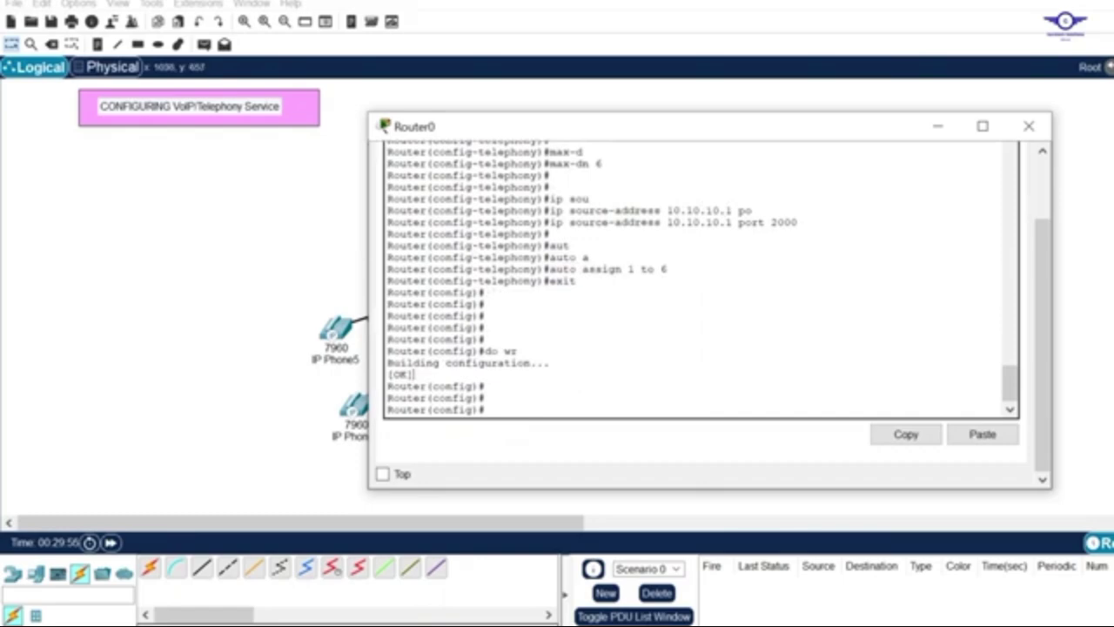
Step: Return to the topology and check the IP phones' device details for their addresses and line numbers
key("alt+Tab")
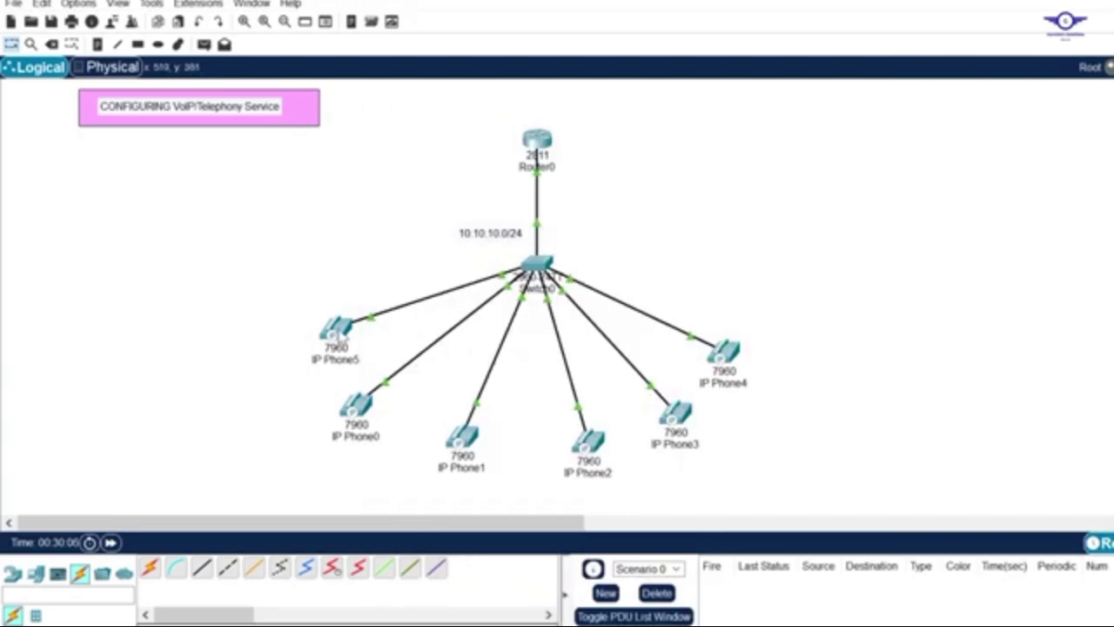
mouse_move(338, 336)
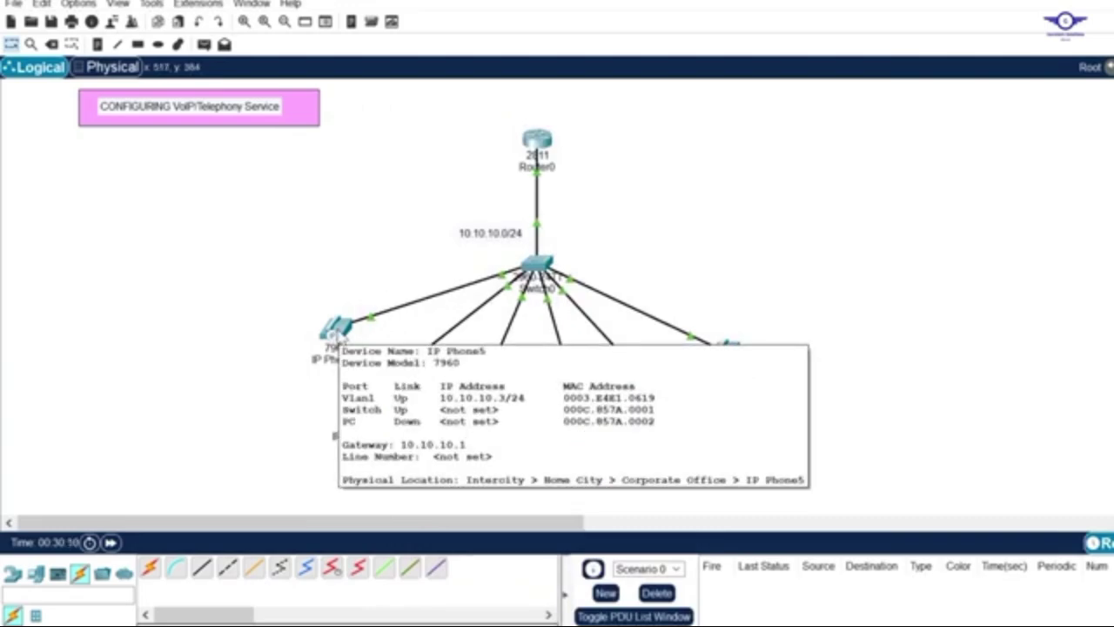
mouse_move(475, 445)
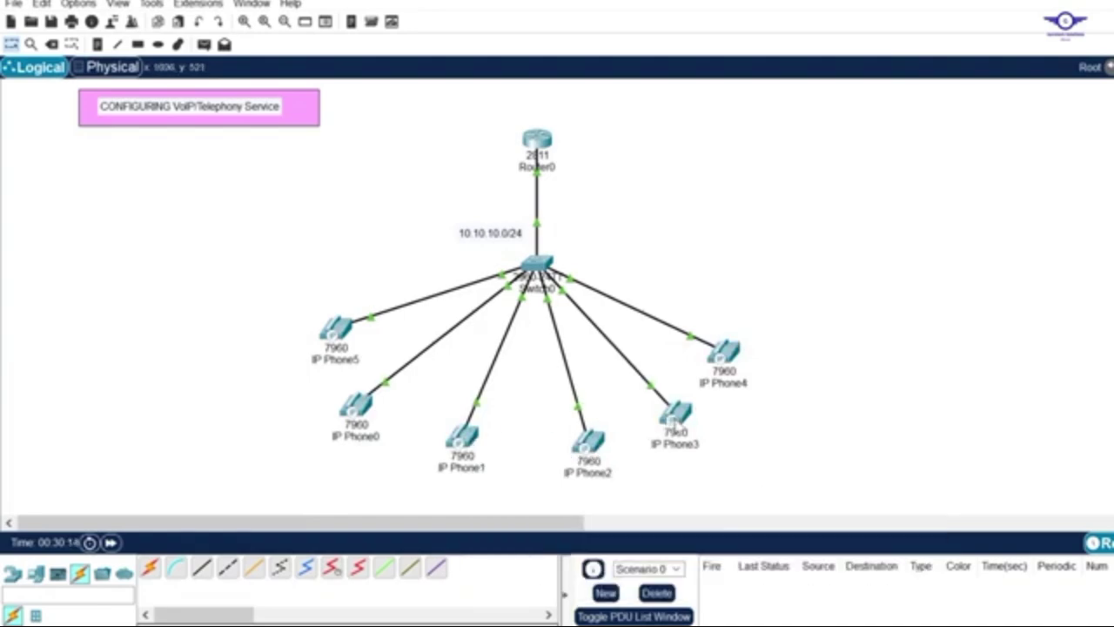
mouse_move(674, 422)
mouse_move(736, 352)
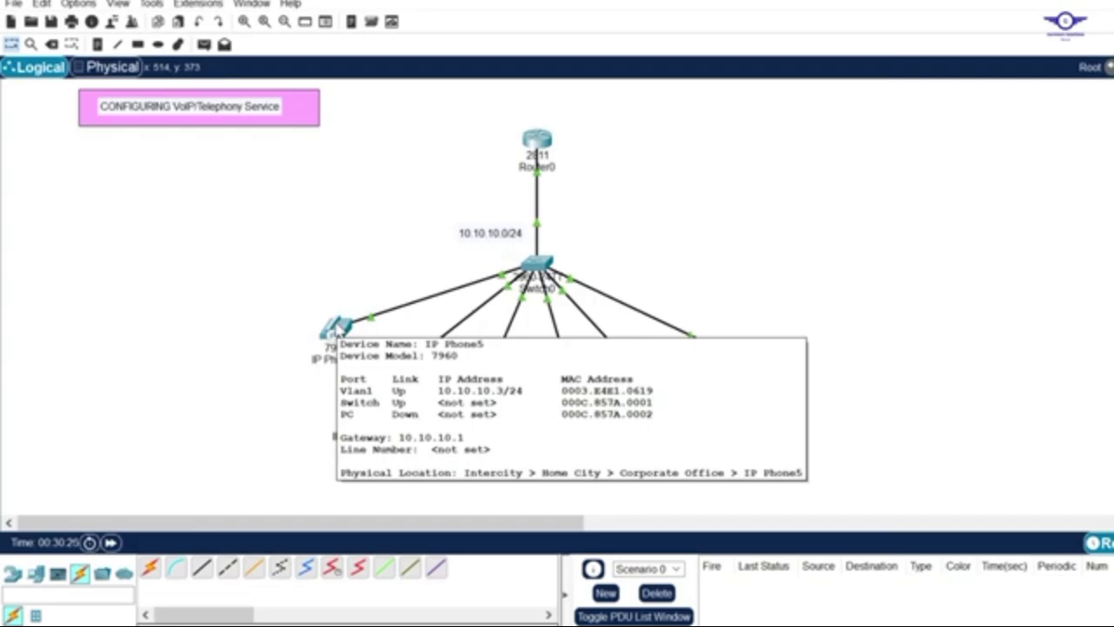
Step: Check the config guide's remaining tasks and enter the first directory number's configuration on the router with ephone-dn 1
left_click(537, 141)
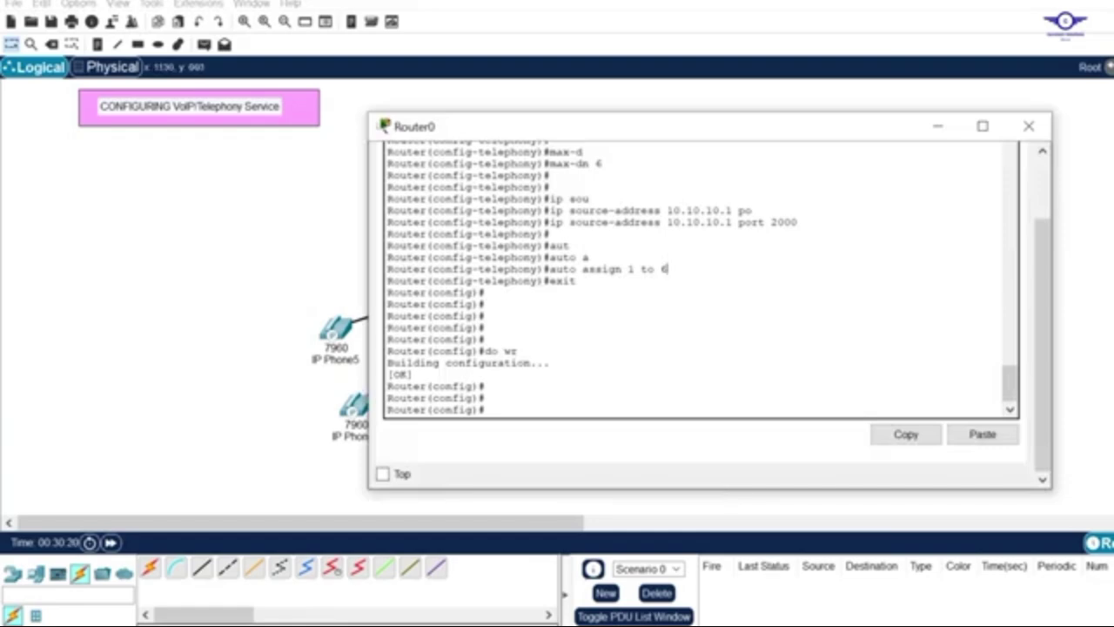
key("alt+Tab")
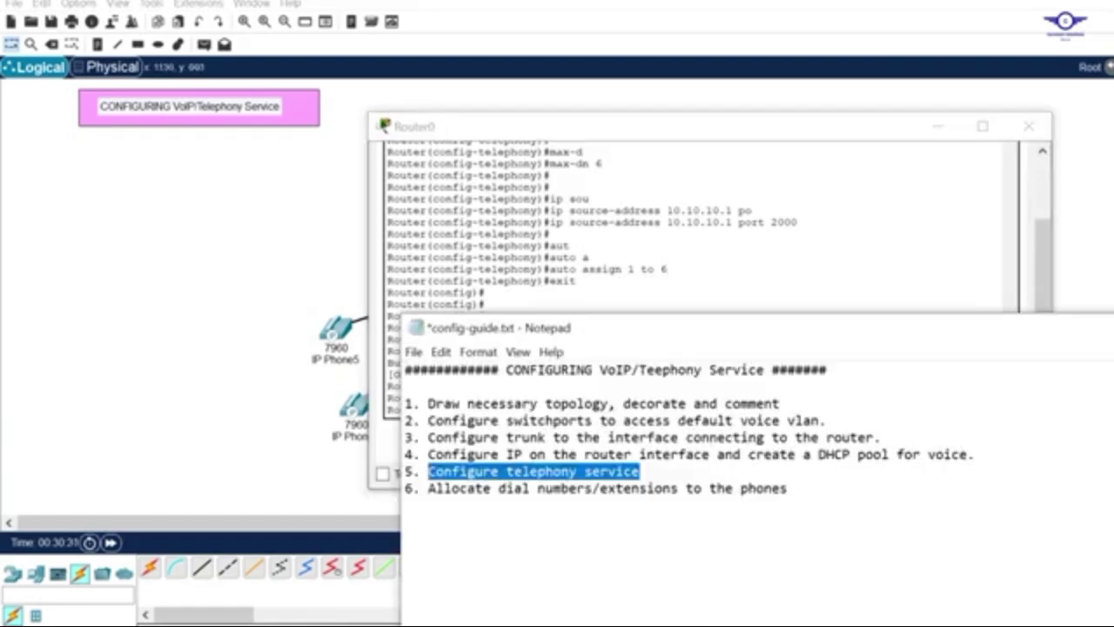
key("alt+Tab")
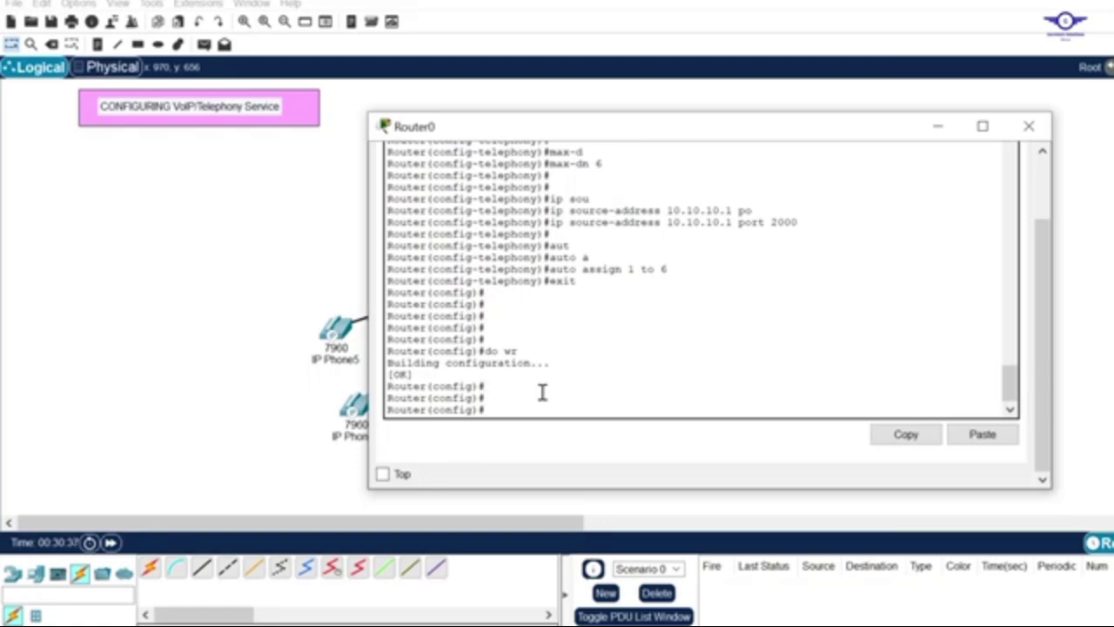
type("ephone")
double_click(597, 163)
key("Return")
key("Return")
key("Return")
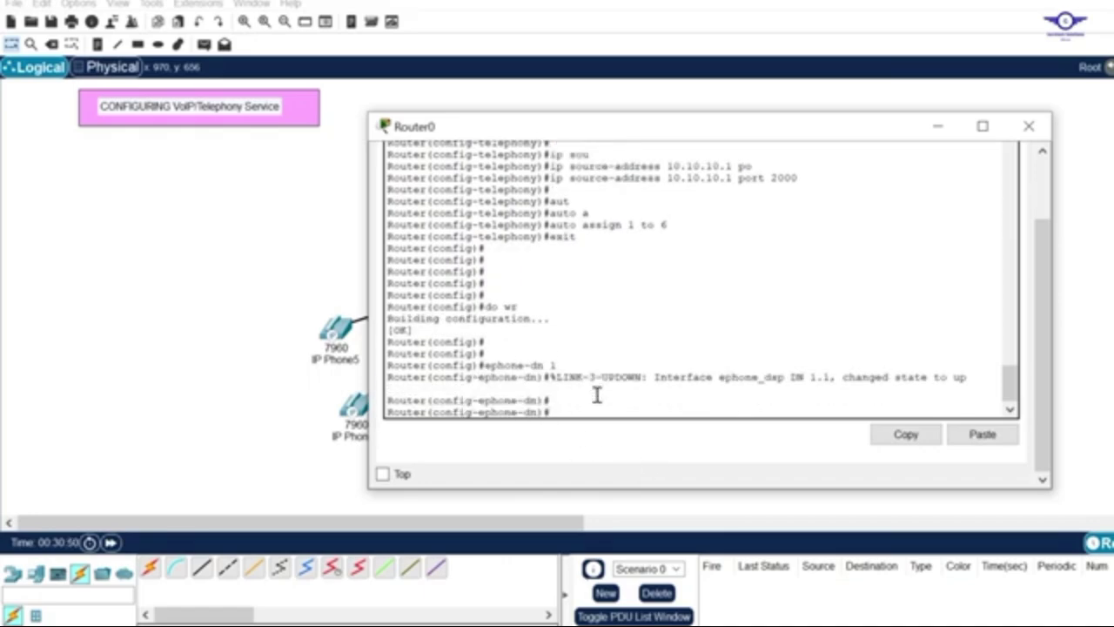
Step: List the available ephone-dn commands, assign extension 101 to directory number 1 with number 101, and exit its configuration mode
type("?")
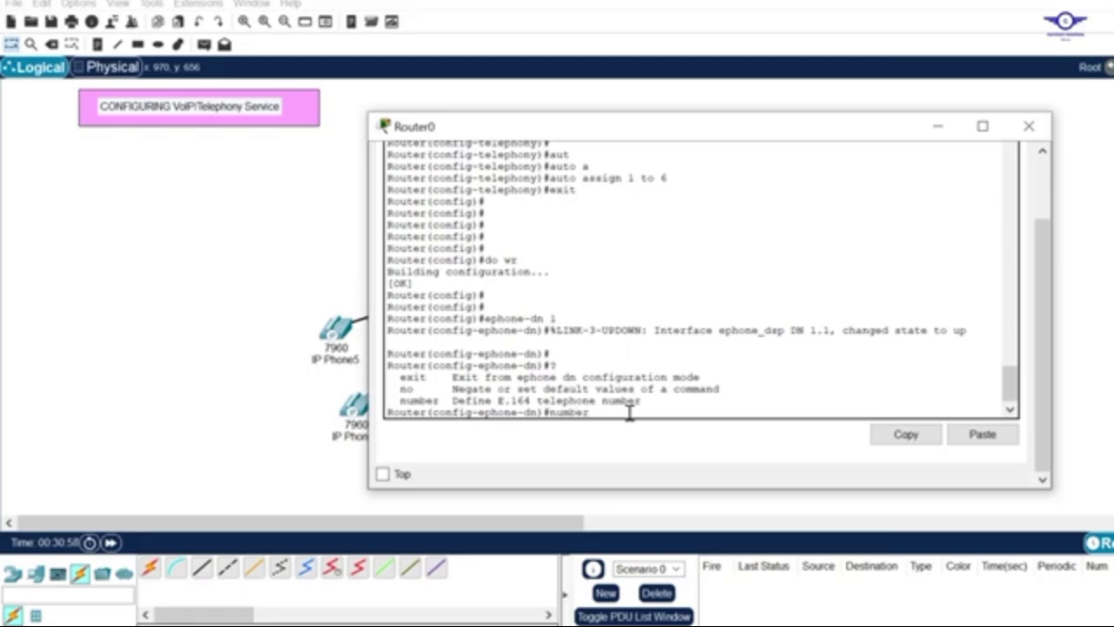
key("BackSpace")
type("1")
key("Return")
type("ex")
key("Return")
key("Return")
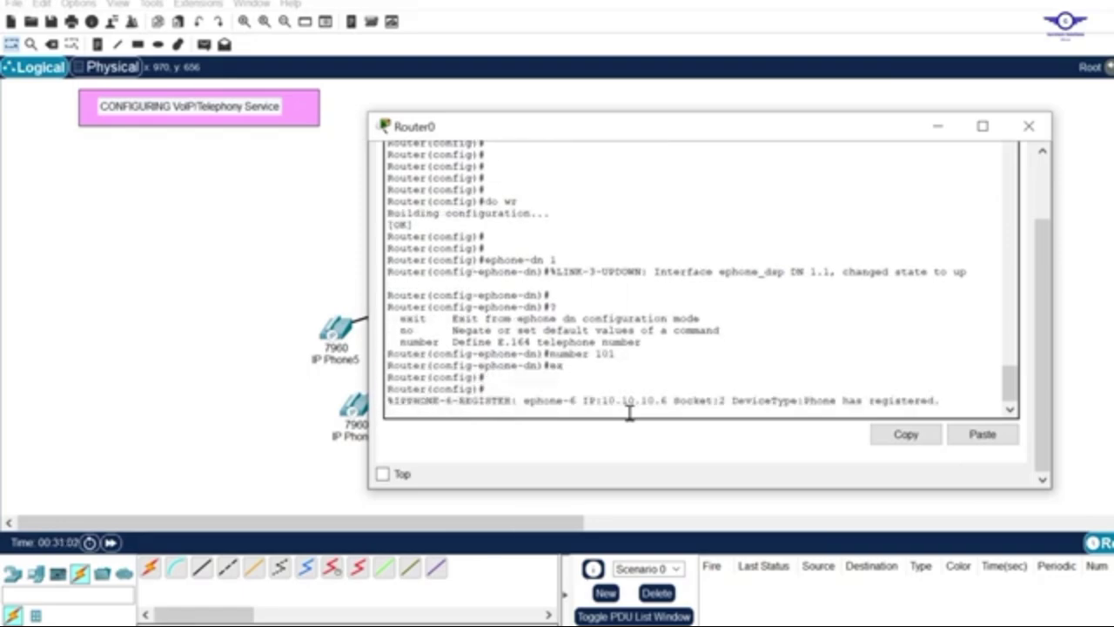
key("Return")
key("Return")
Step: Configure ephone-dn 2 with number 102 and exit to global configuration mode
key("Up")
key("Up")
key("Up")
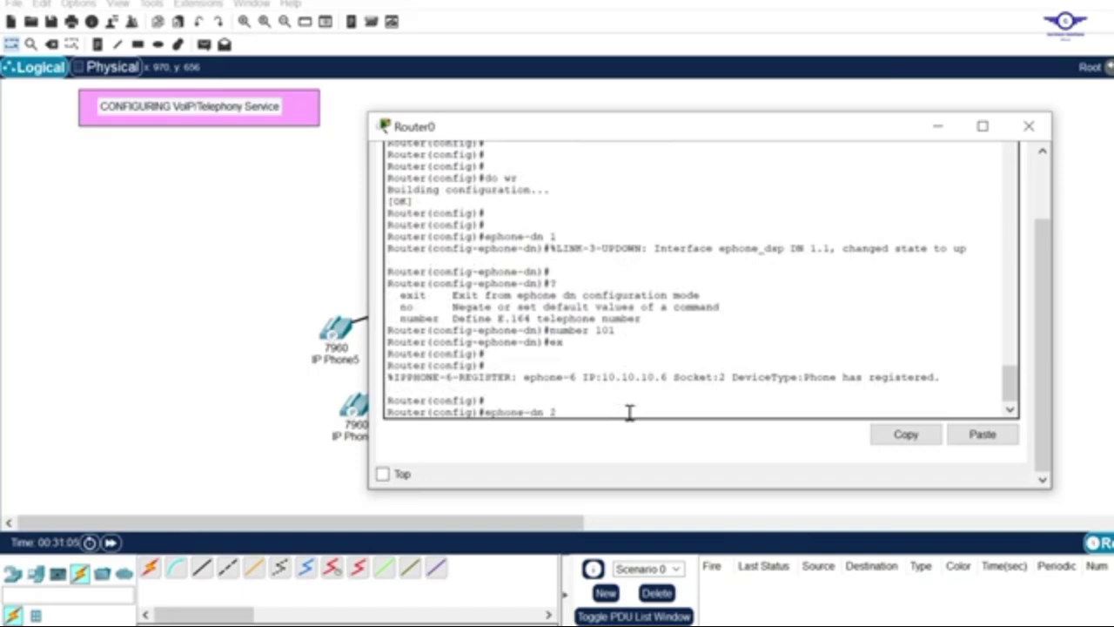
key("Return")
type("ex")
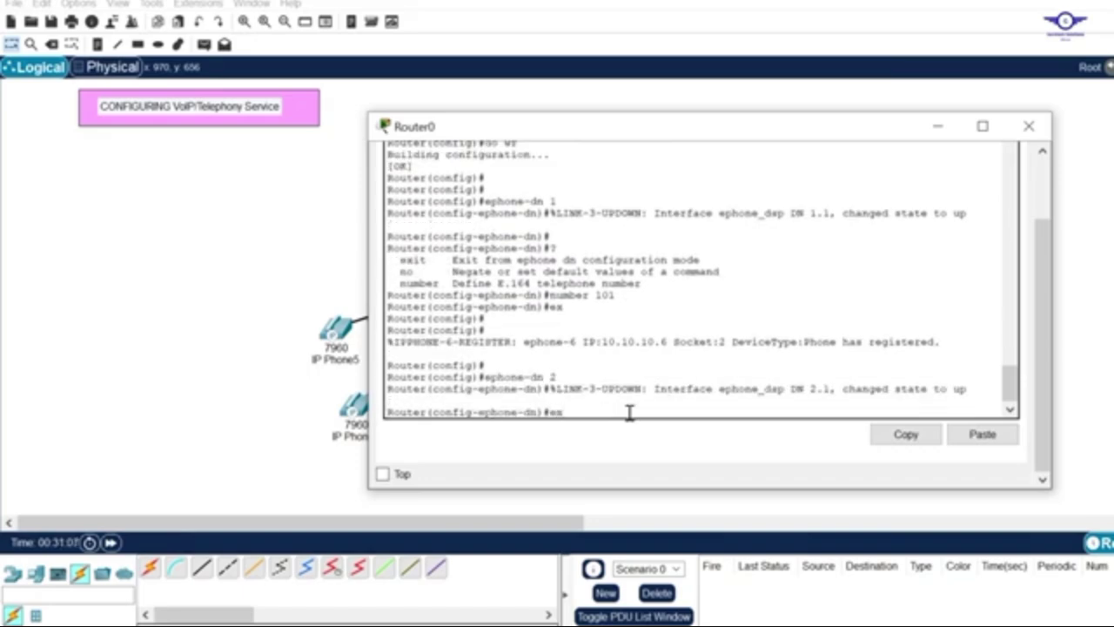
key("Up")
key("Return")
key("Return")
type("ex")
key("Return")
key("Return")
key("Return")
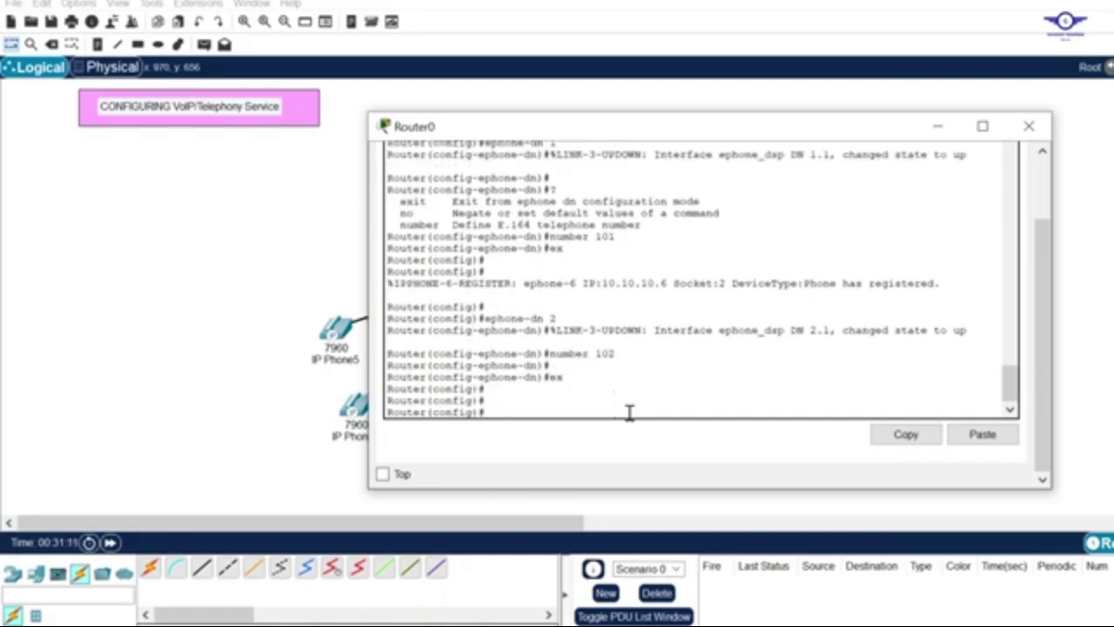
Step: Assign number 103 to ephone-dn 3 and number 104 to ephone-dn 4, and enter ephone-dn 5
type("ephone-dn 2")
type("3  number 103  ex   ephone-dn 4  number 104  ex   ephone-dn 5  ephone-dn 5")
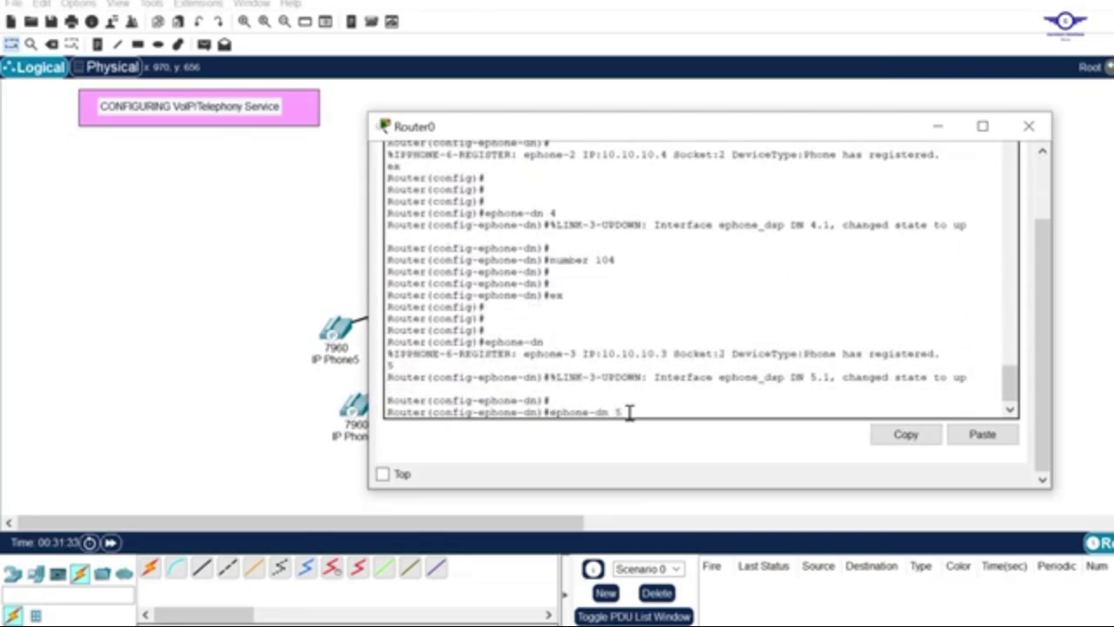
Step: Assign number 105 to ephone-dn 5 and number 106 to ephone-dn 6, and exit to global configuration mode
type("  number 105  ex   ephone-dn 6   number 105rr number 106 e")
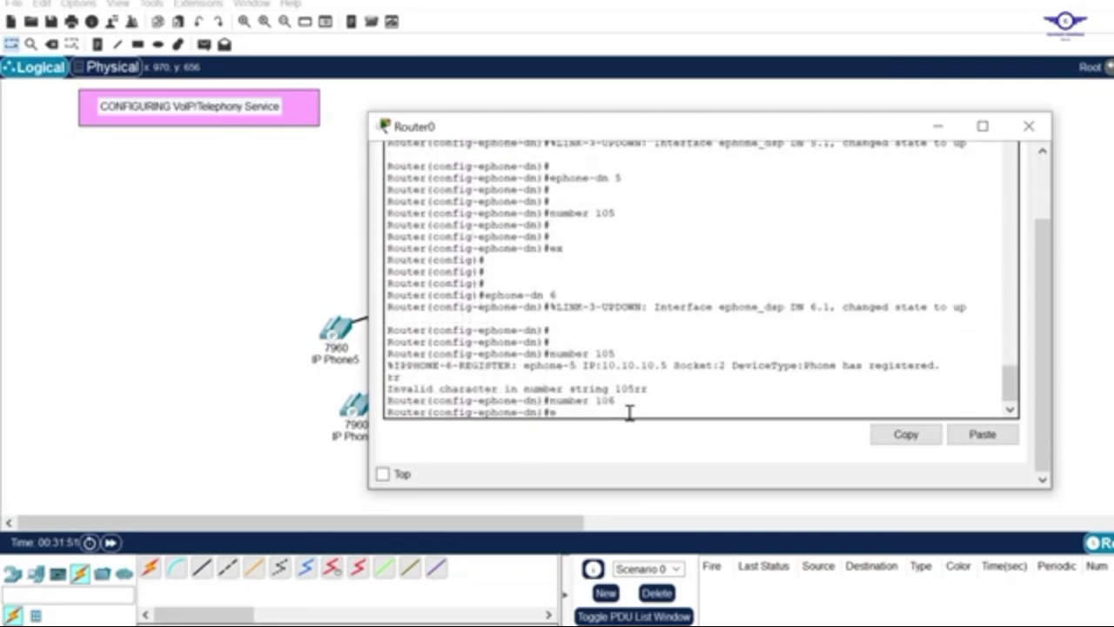
type("x")
key("Return")
key("Return")
key("Return")
key("Return")
key("Return")
key("Return")
Step: Save the router's configuration, including the allocated extensions, with the command do wr
type("do")
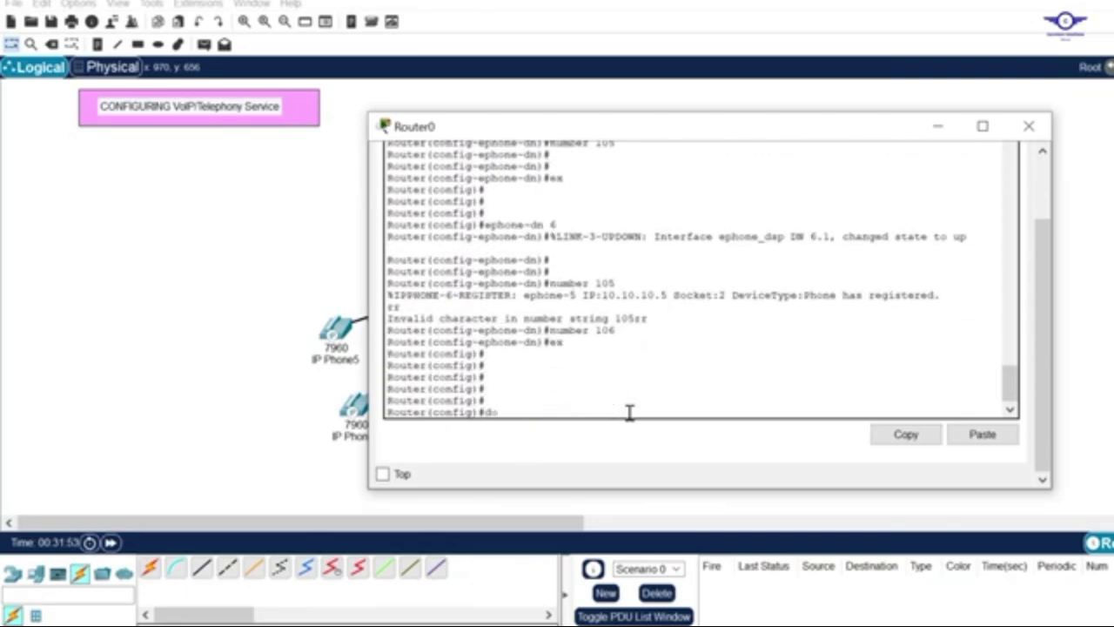
type(" wr")
key("Return")
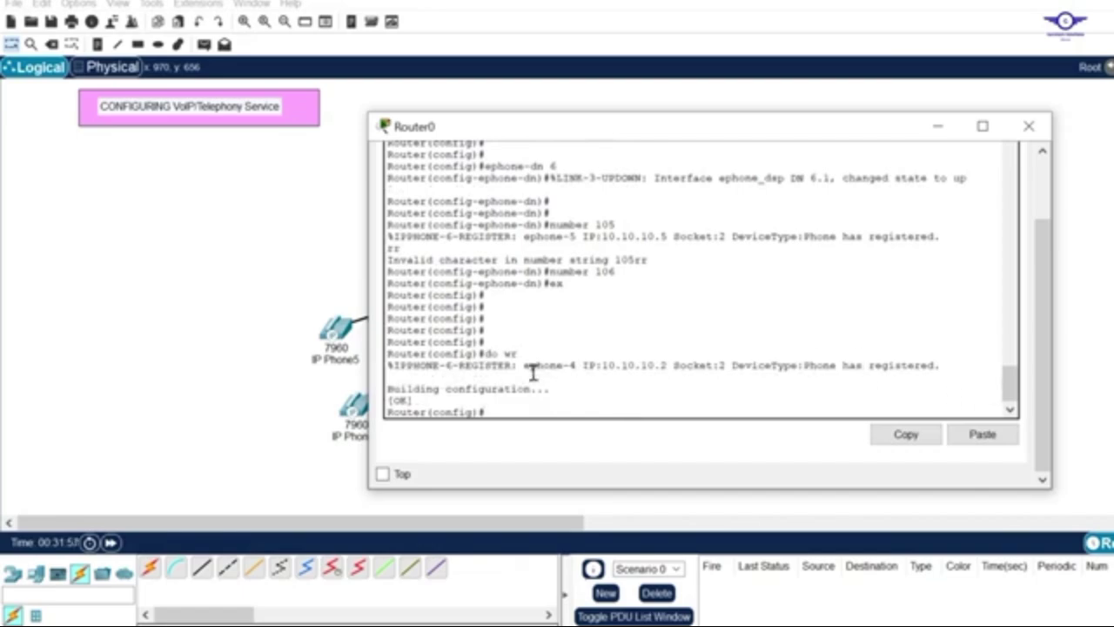
left_click_drag(560, 391, 388, 369)
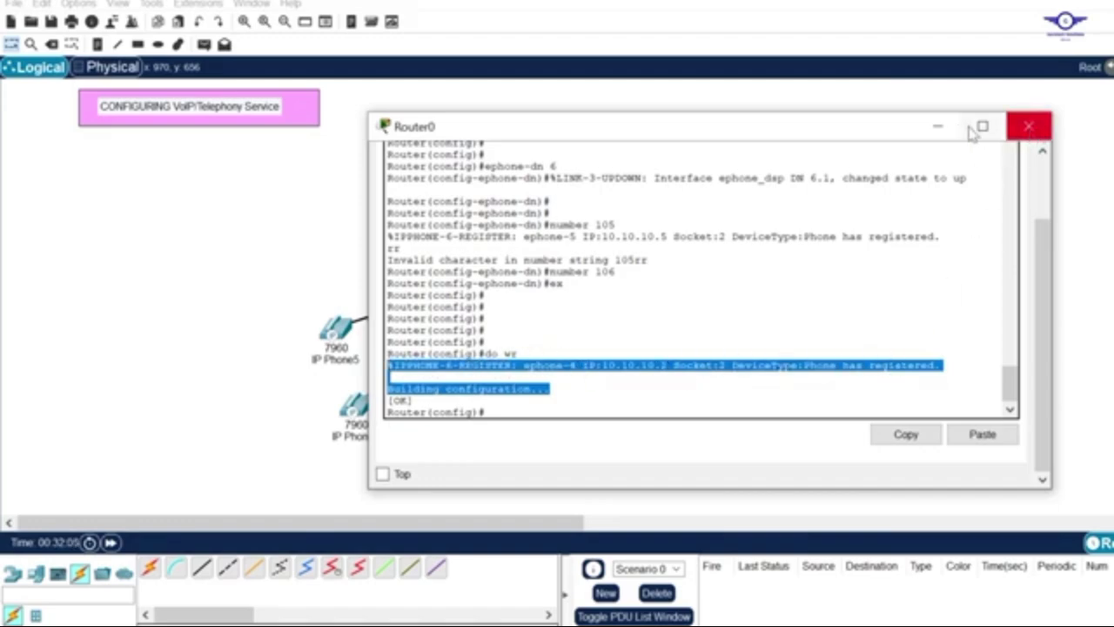
Step: Minimize the router window and check the line number of each IP phone in the topology
left_click(938, 126)
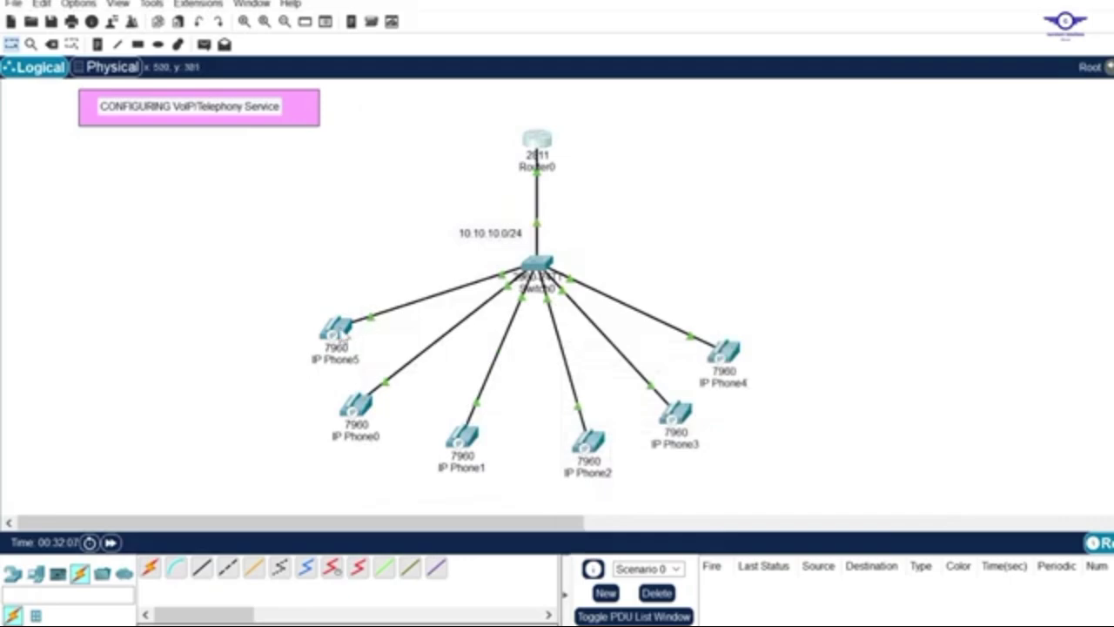
mouse_move(342, 333)
mouse_move(360, 416)
mouse_move(463, 451)
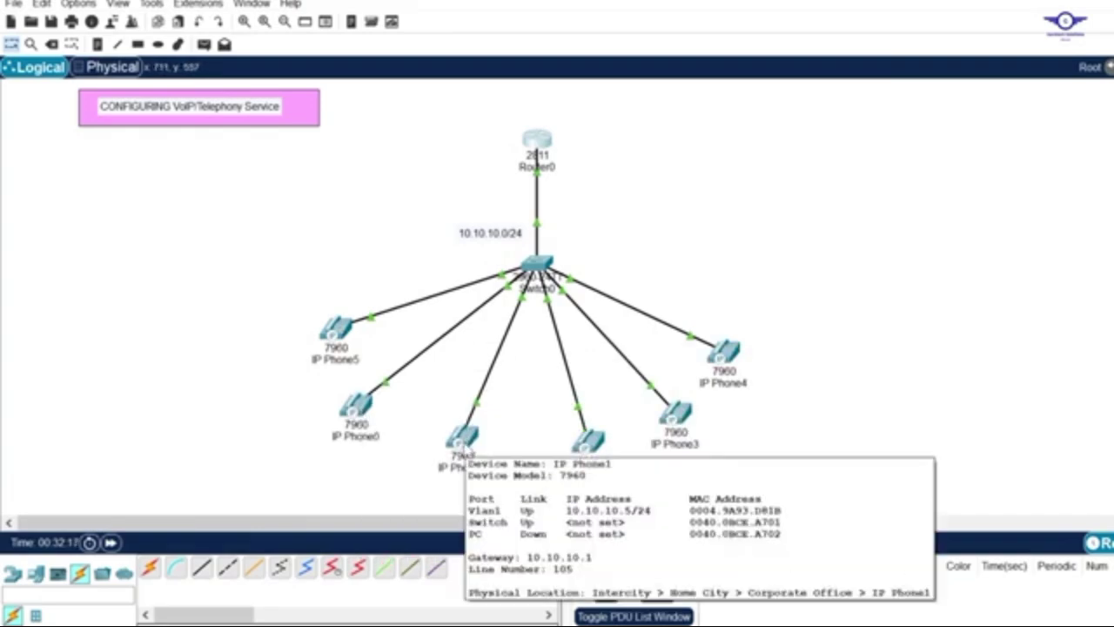
mouse_move(732, 351)
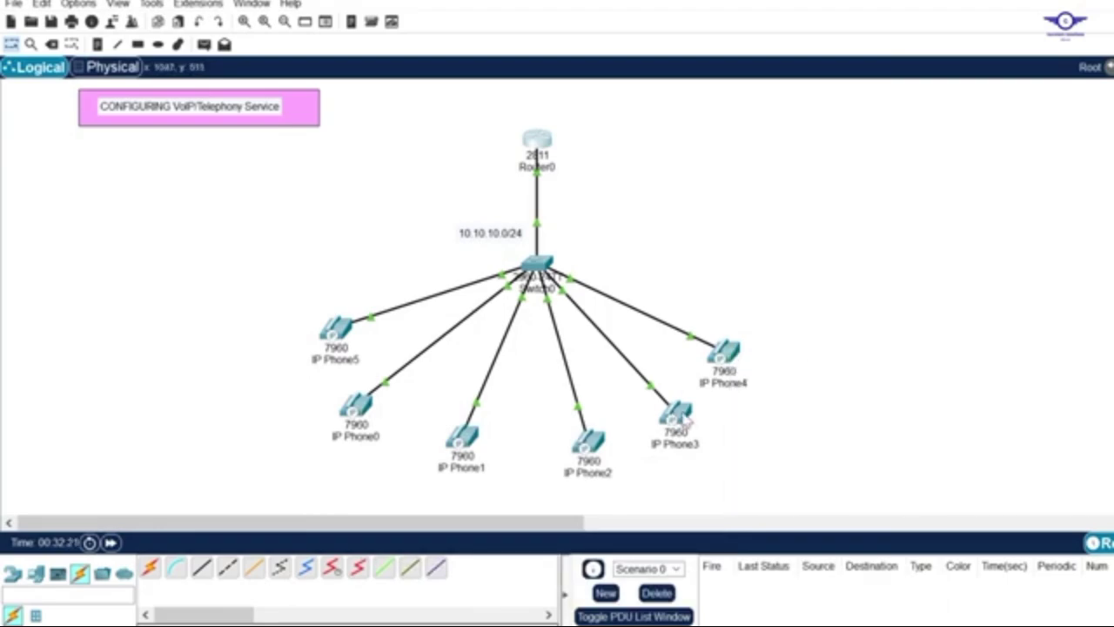
mouse_move(685, 418)
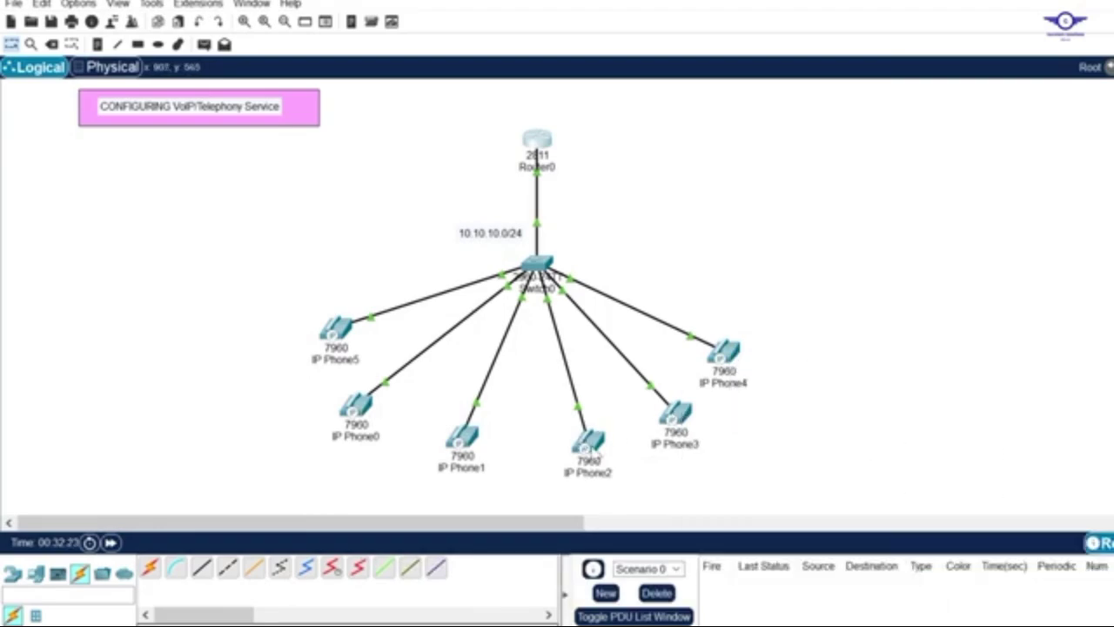
mouse_move(588, 450)
Step: Open the GUI views of IP Phone5 and IP Phone3 and arrange their windows on either side of the topology
left_click(340, 329)
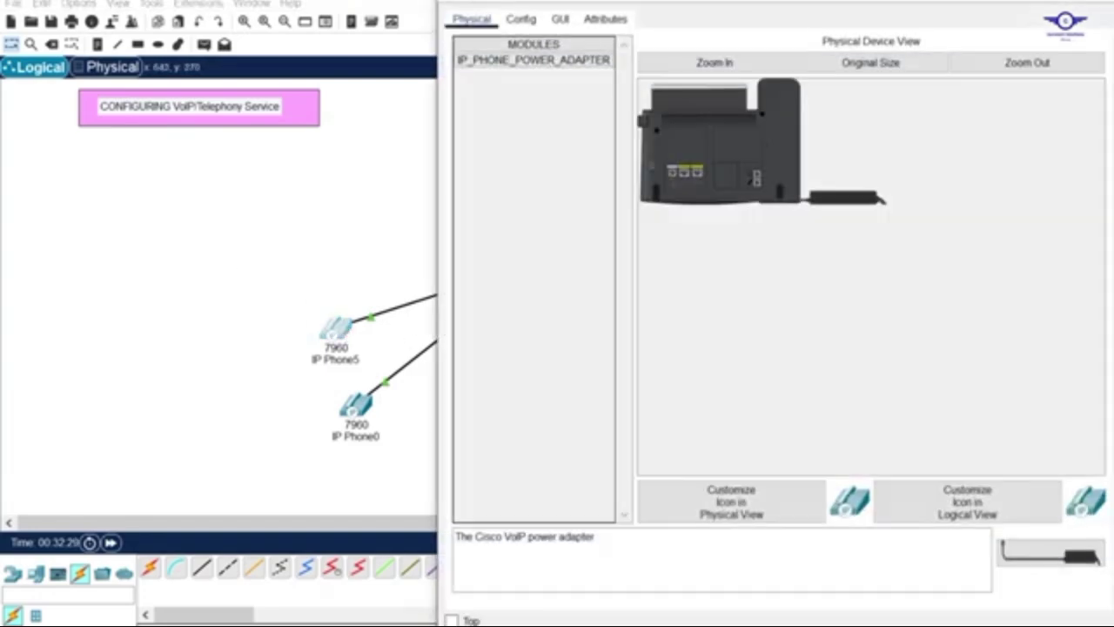
left_click_drag(838, 1, 838, 267)
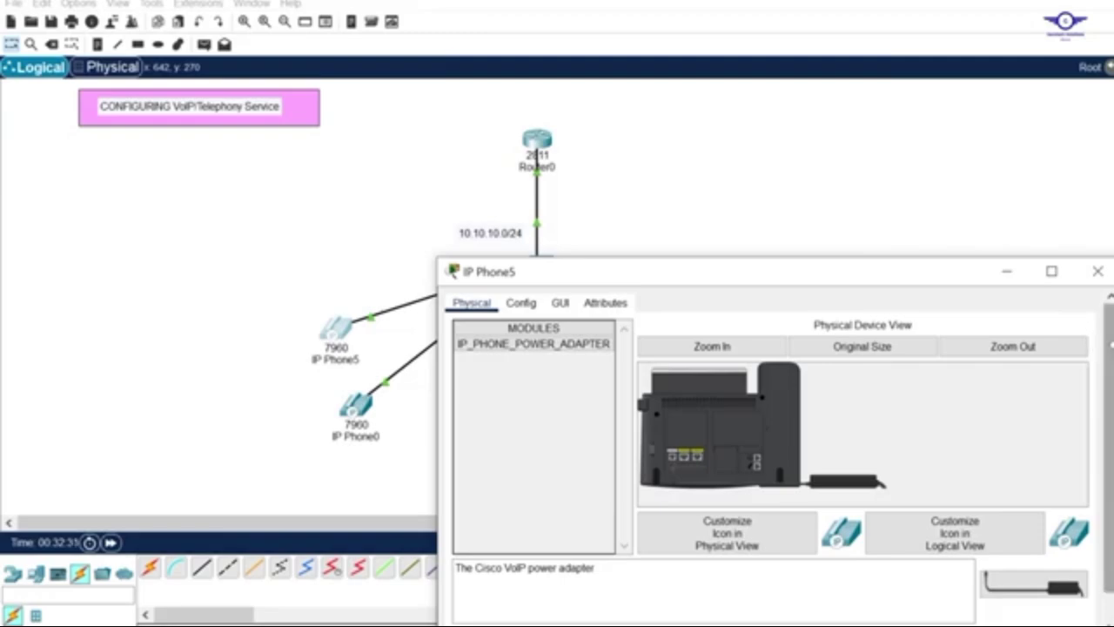
left_click_drag(1088, 332, 841, 360)
left_click(559, 302)
left_click_drag(685, 272, 986, 139)
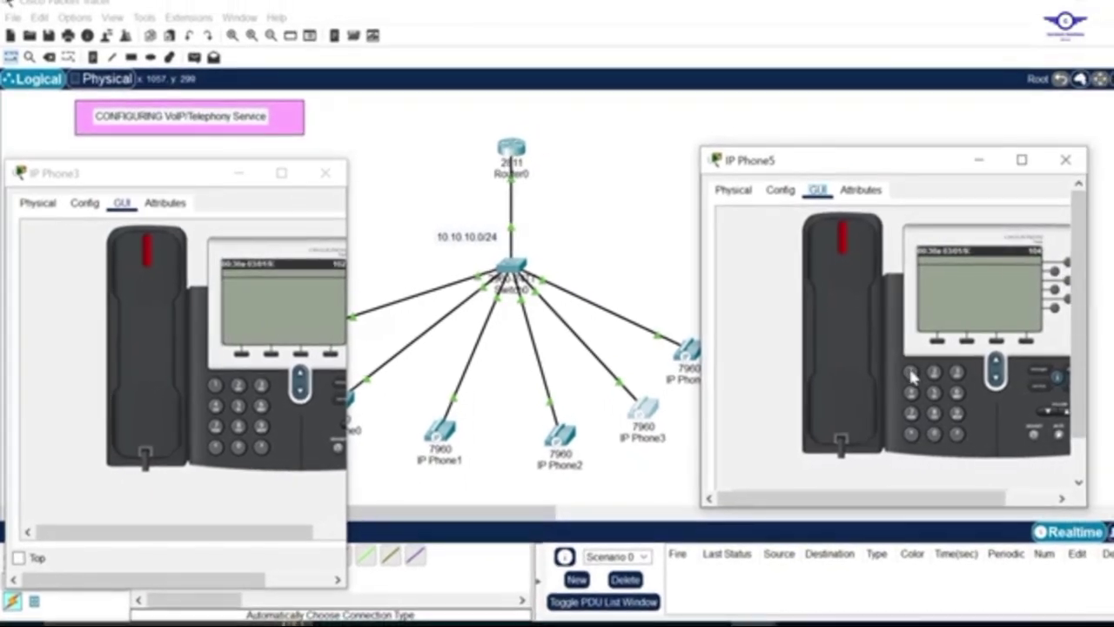
Step: Dial 102 on IP Phone5 and lift its handset to call IP Phone3
left_click(934, 434)
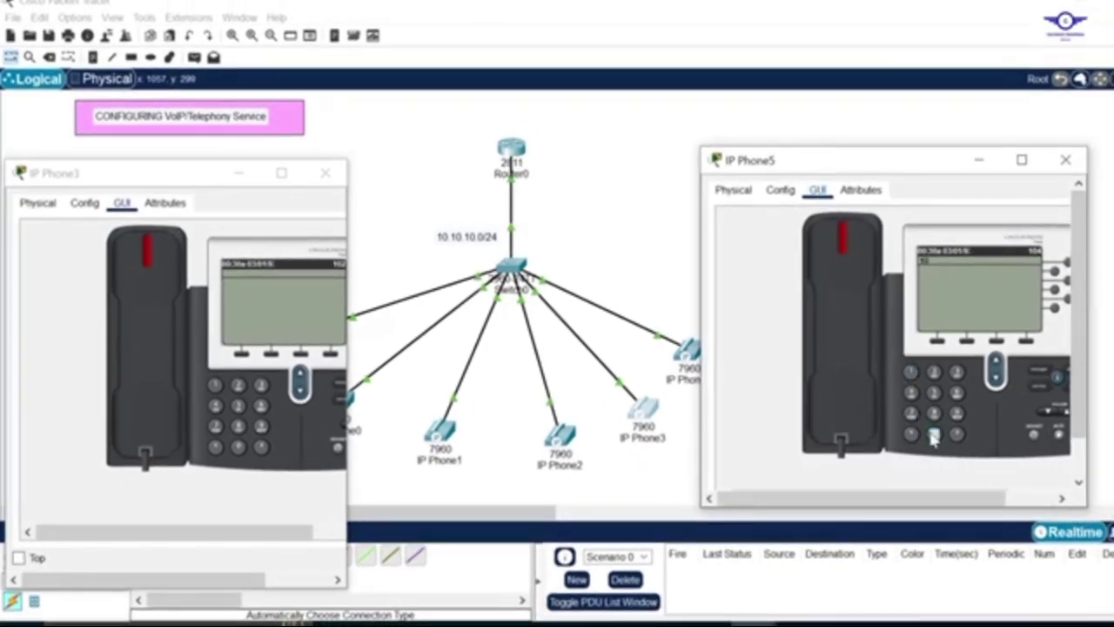
left_click(934, 372)
left_click(844, 228)
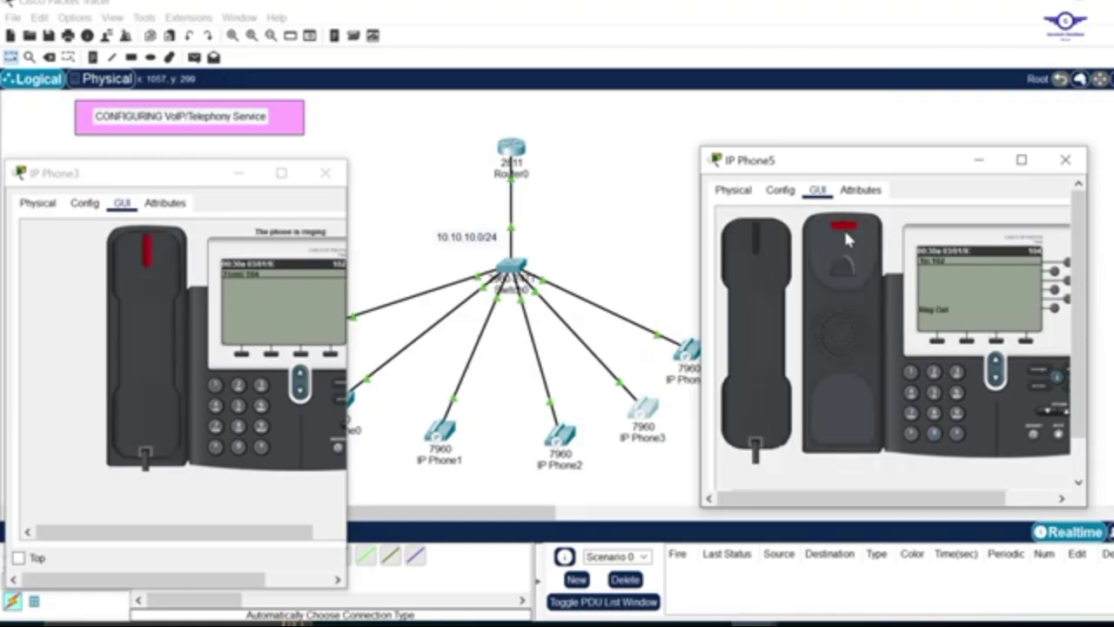